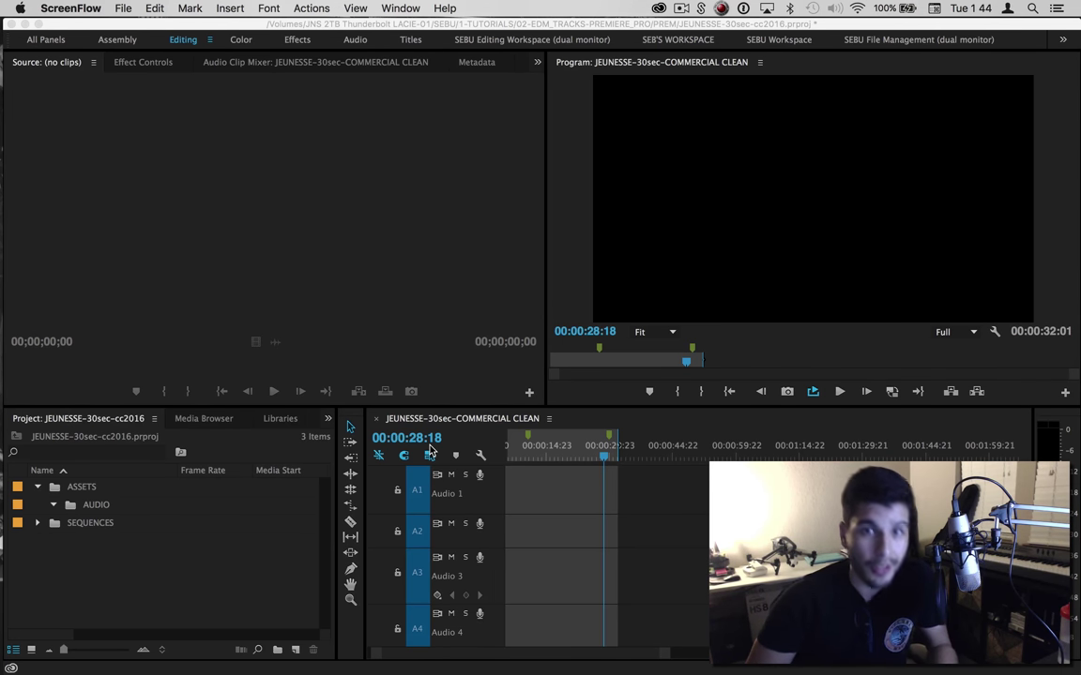
Step: Switch to QuickTime Player to watch the finished Jeunesse commercial, and quit the player
mouse_move(2, 183)
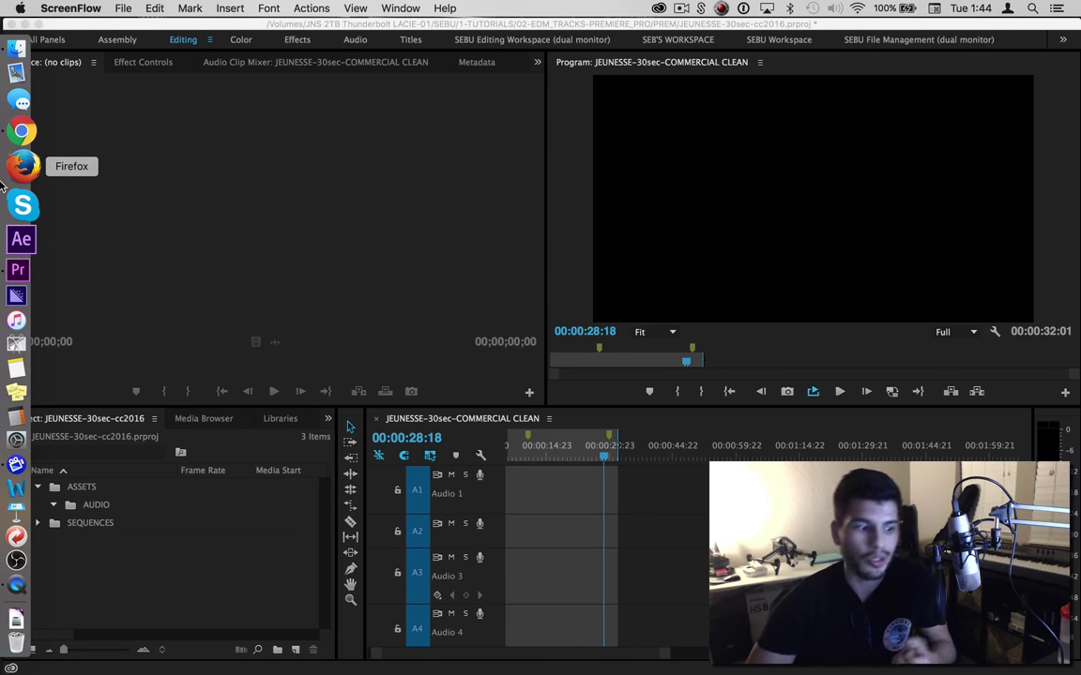
click(16, 583)
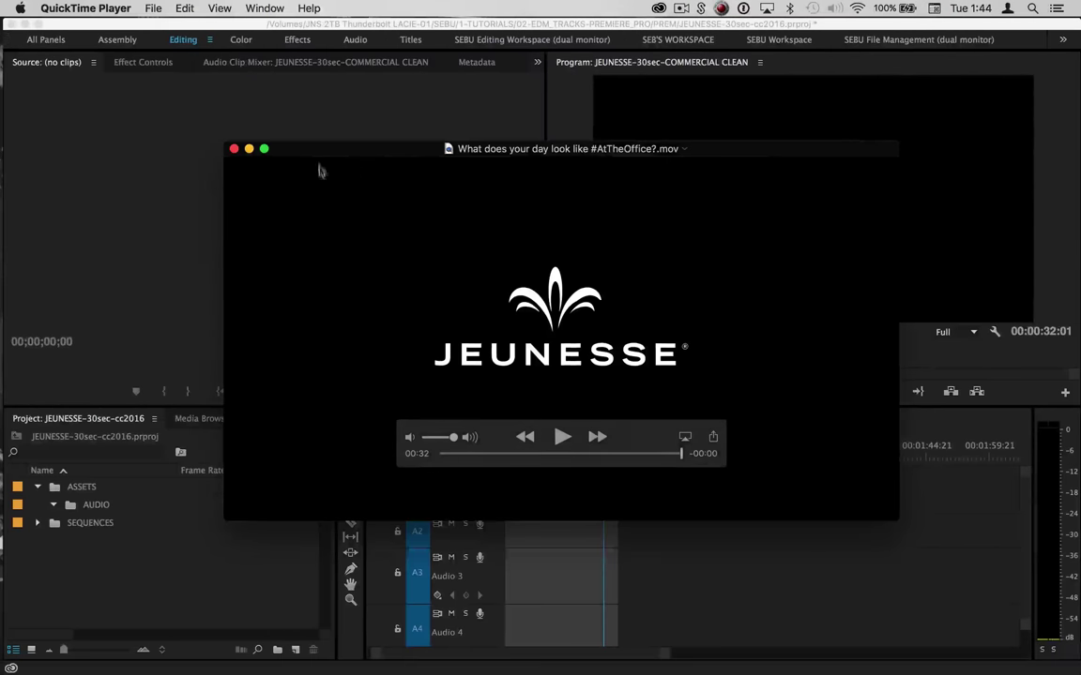
key(super+q)
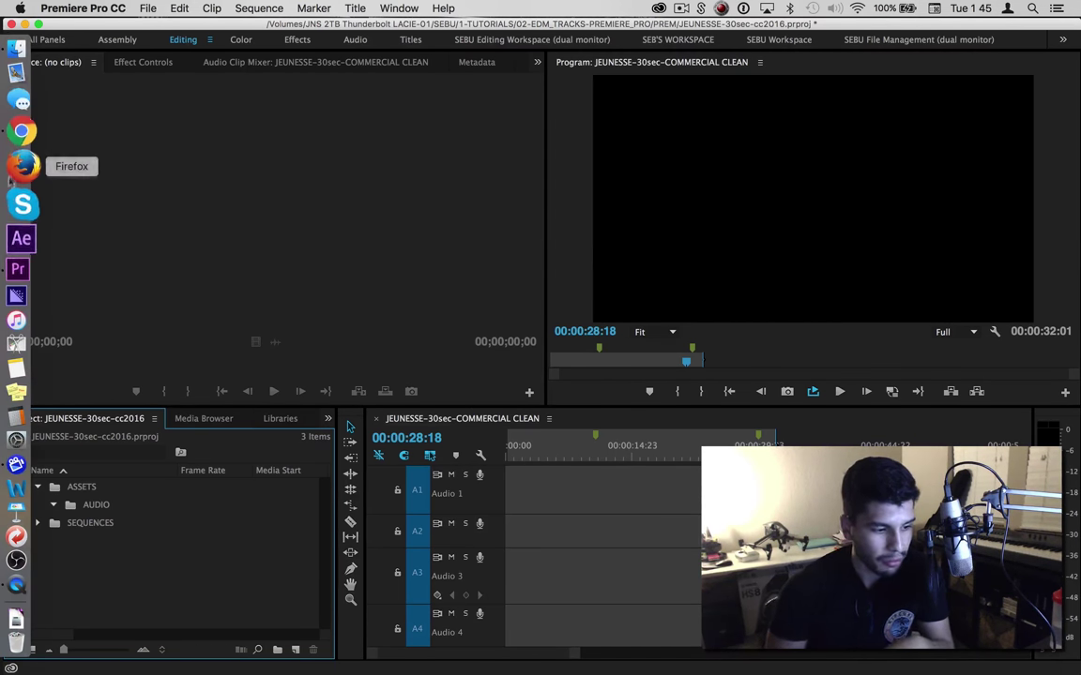
Step: Switch to Chrome and look over the Splice home page from its header down through the content
click(14, 126)
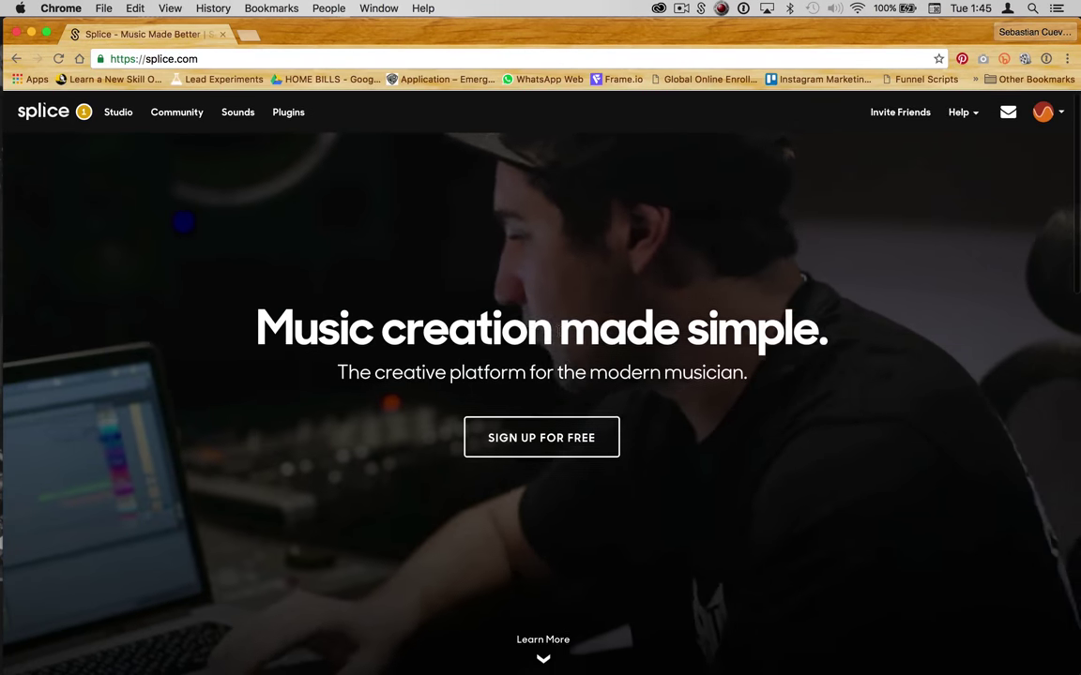
scroll(558, 332, down, 8)
scroll(558, 331, up, 7)
scroll(558, 330, up, 2)
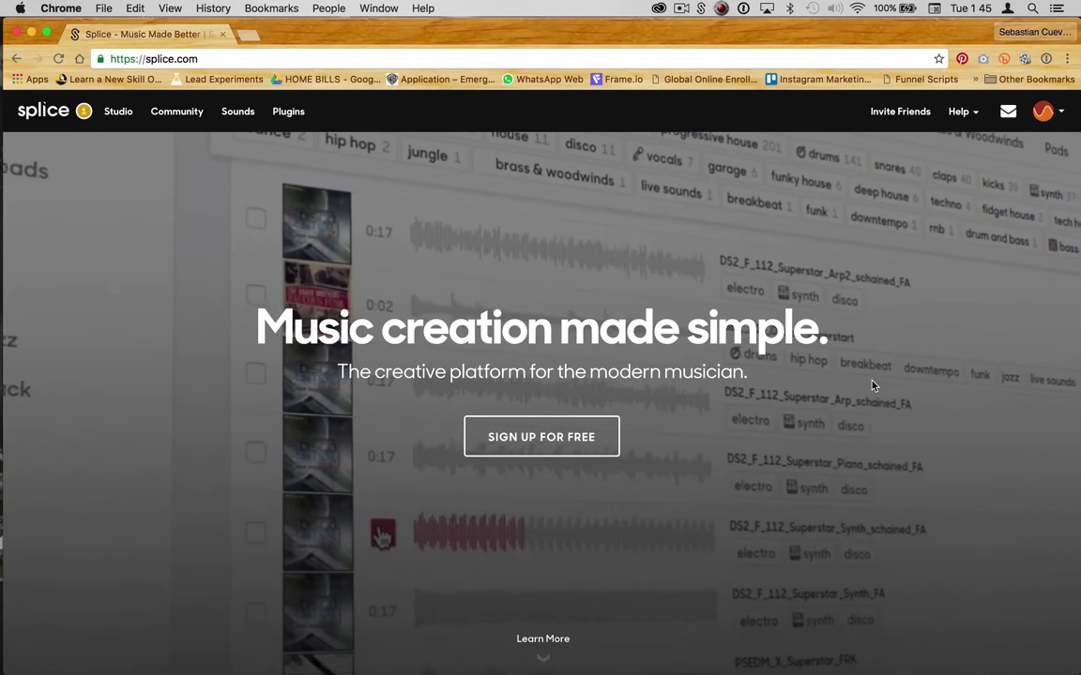
scroll(872, 385, up, 2)
scroll(873, 385, down, 8)
scroll(872, 384, up, 8)
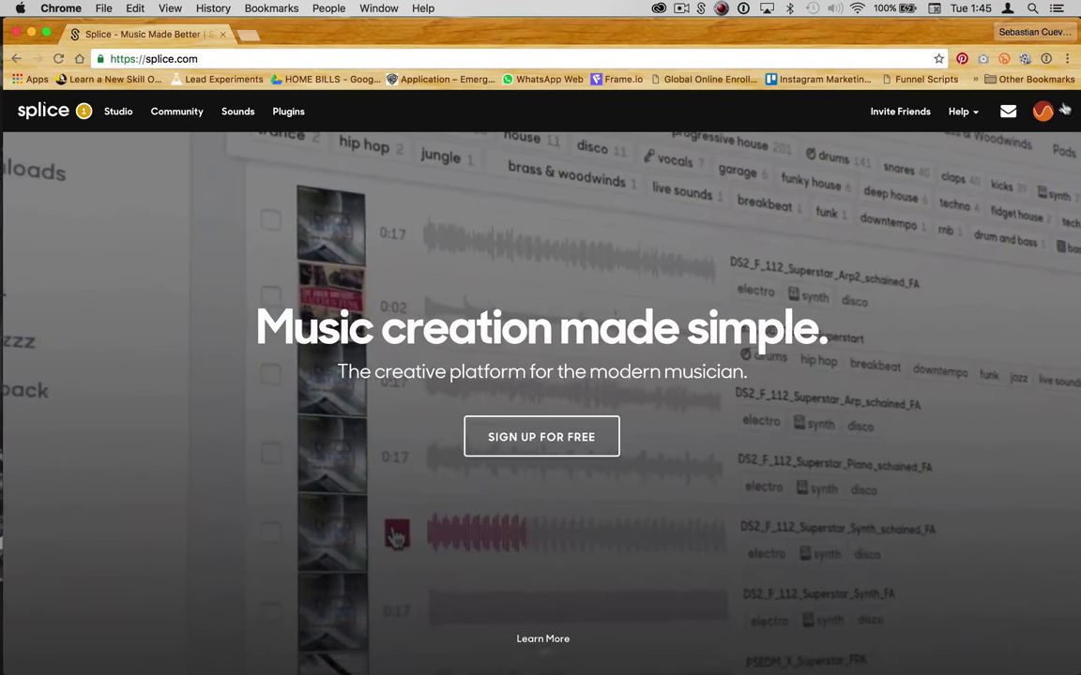
Step: Look at the install option for the Splice account and at the projects in the Splice desktop app
click(1064, 110)
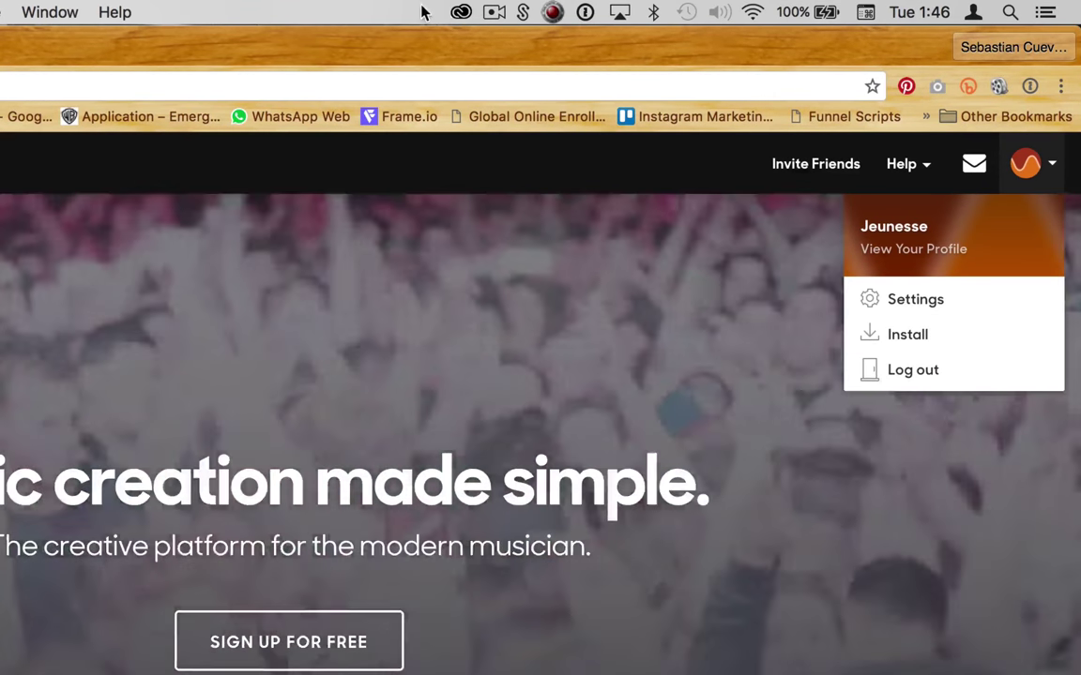
click(523, 13)
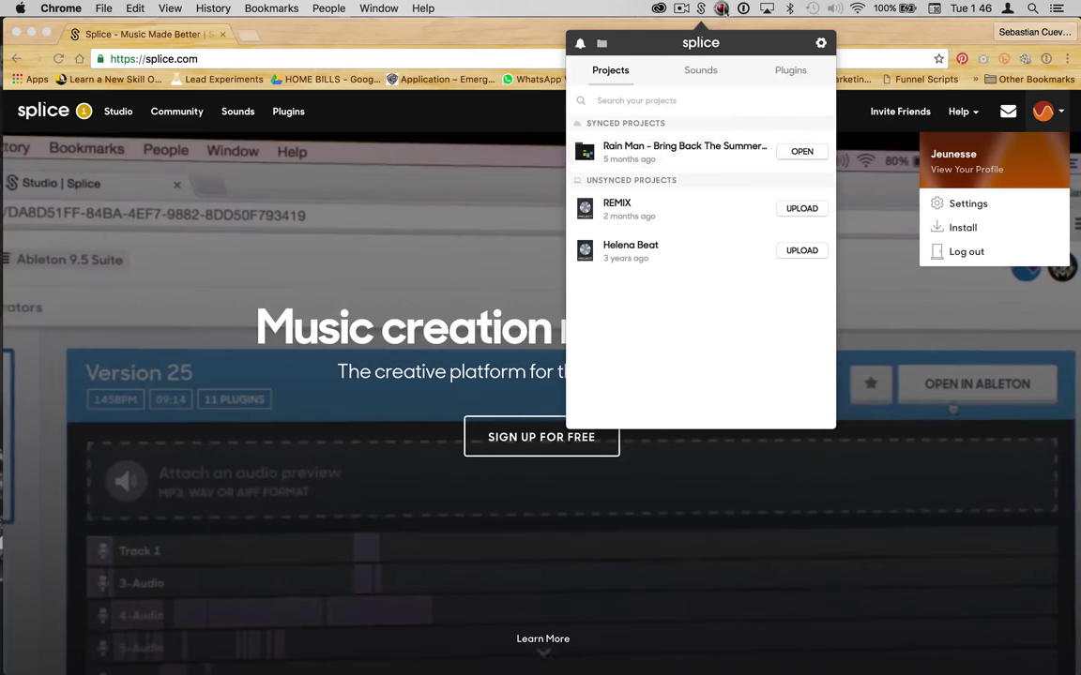
click(547, 386)
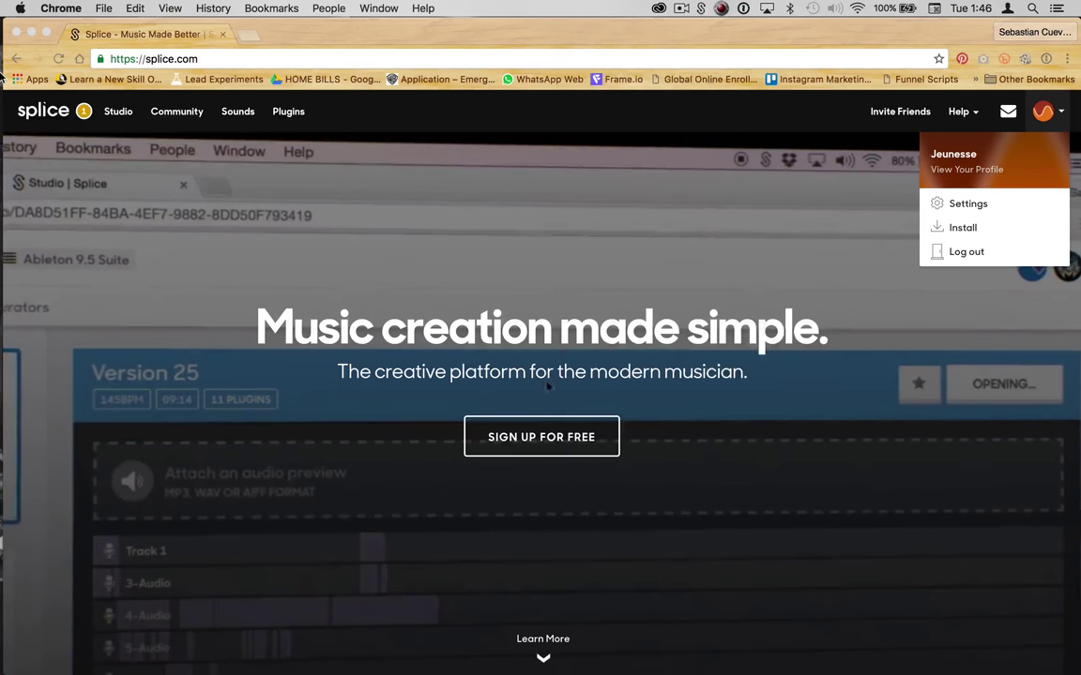
Step: Switch to Finder and browse the Splice folder's sounds and packs subfolders for the downloaded sample packs
click(6, 80)
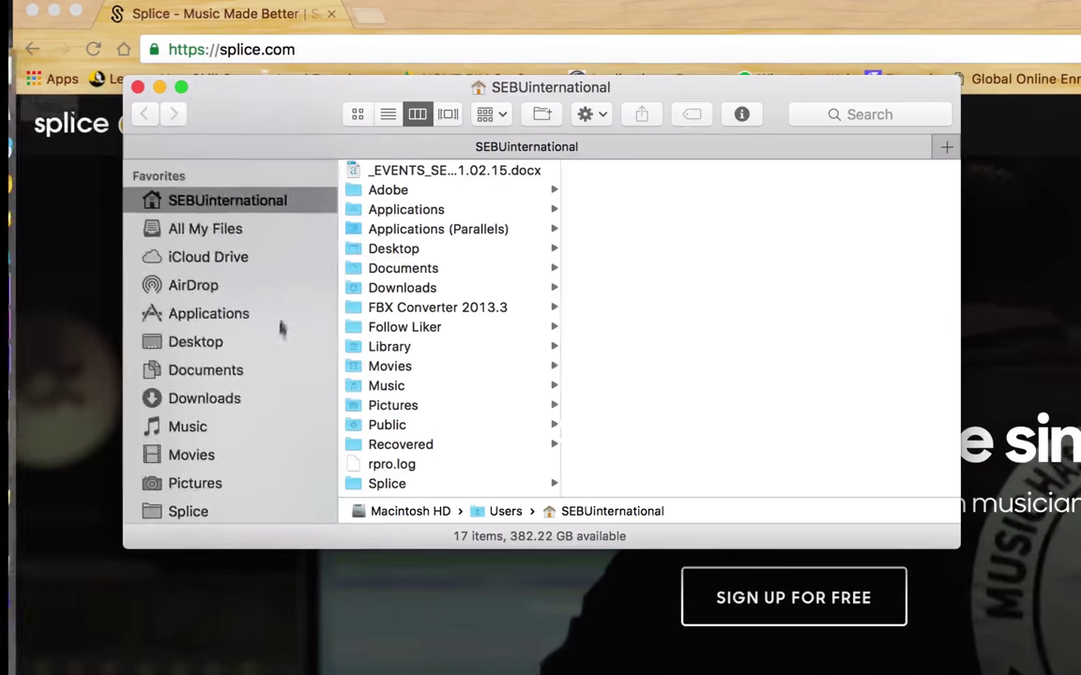
scroll(194, 244, down, 5)
scroll(263, 328, up, 3)
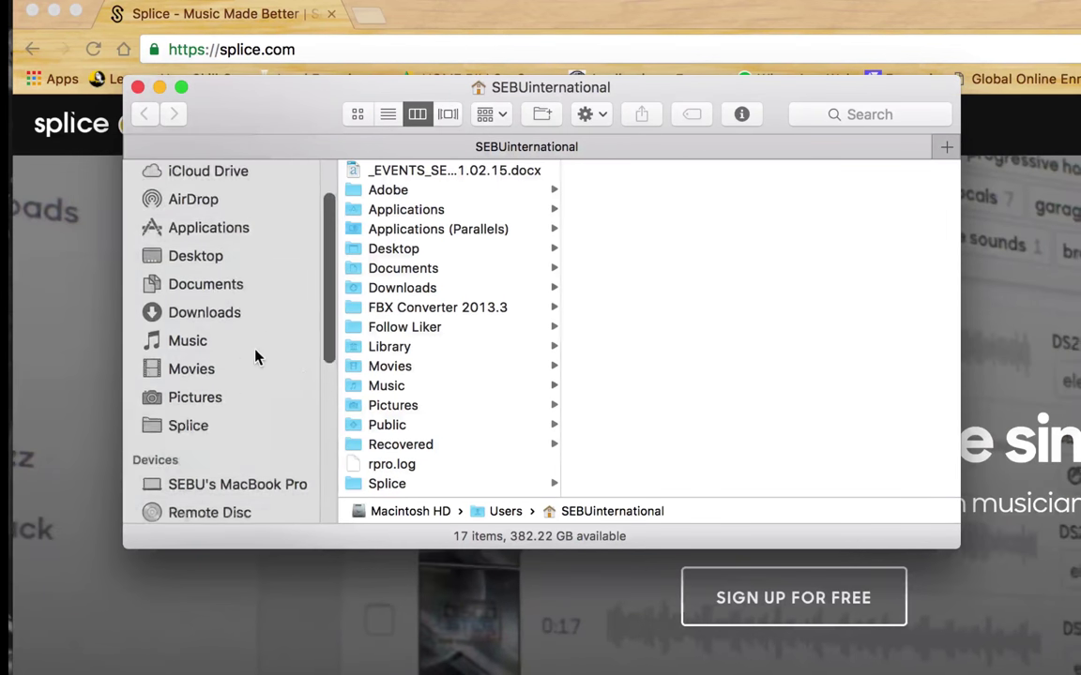
click(188, 433)
click(431, 193)
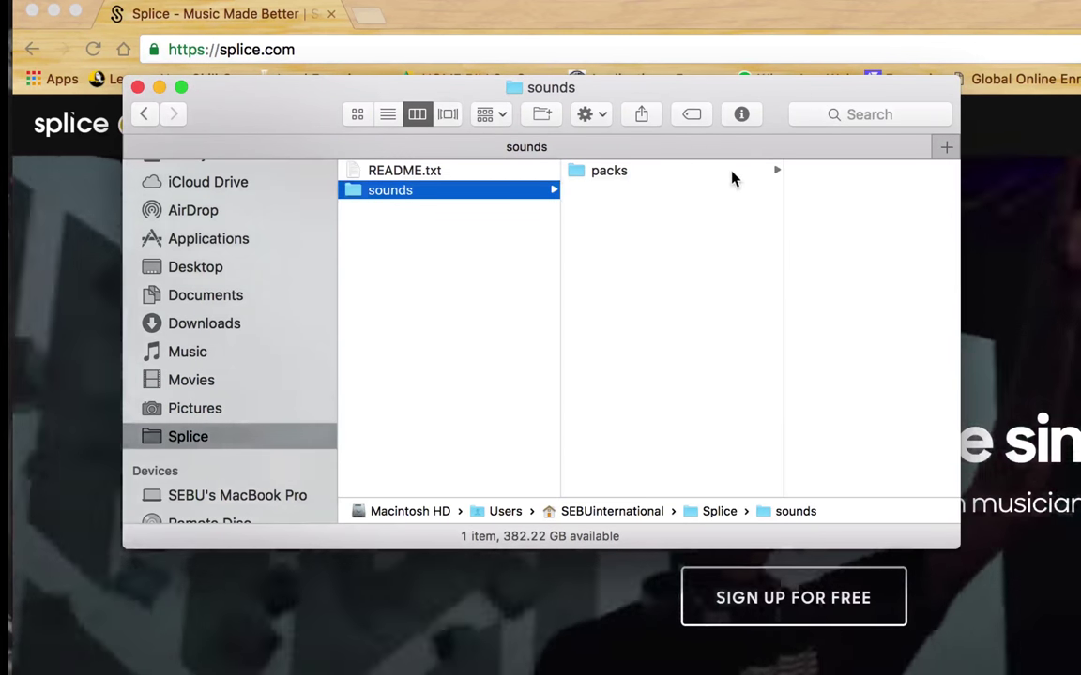
click(731, 173)
click(852, 193)
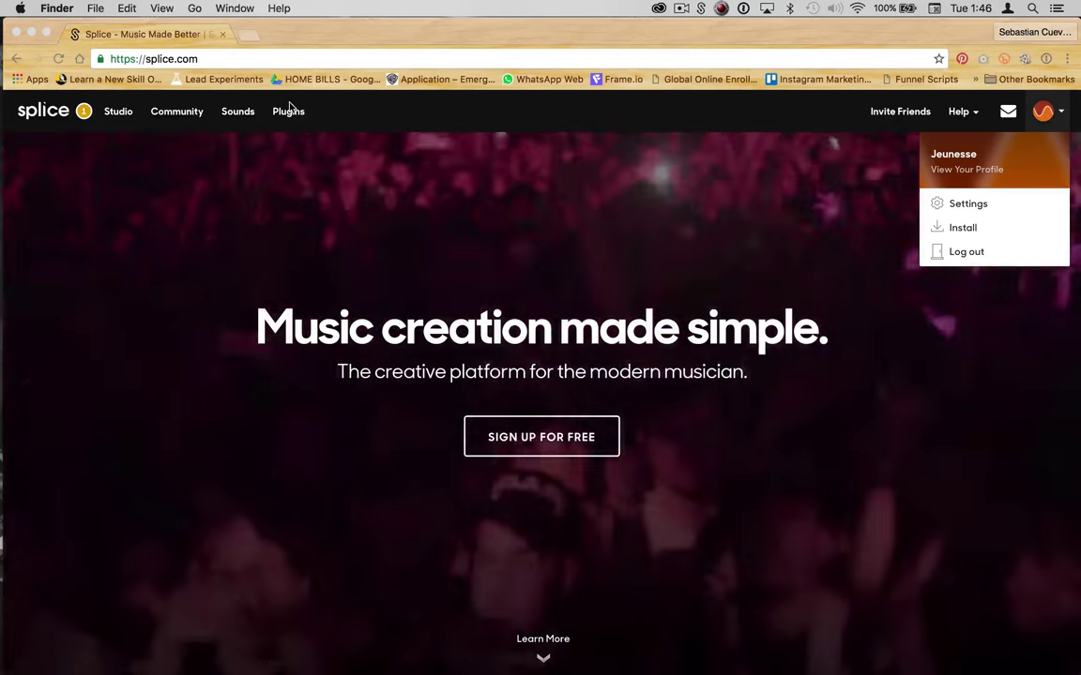
Step: Return to Chrome, look at Splice's Plugins page, and open the Sounds section
click(289, 110)
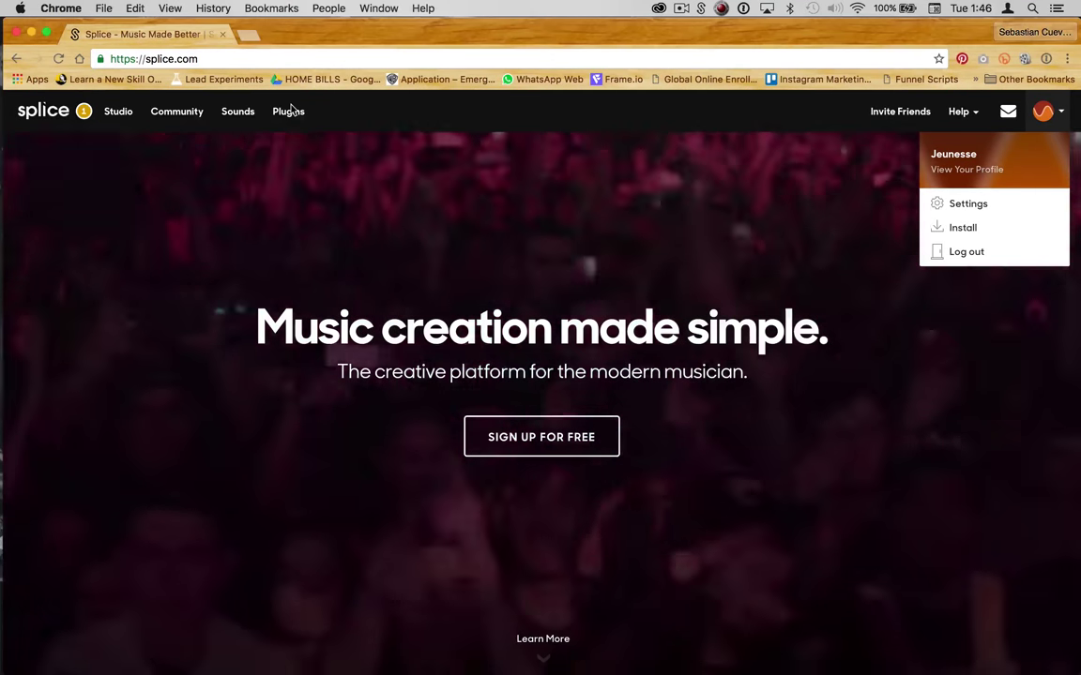
click(293, 117)
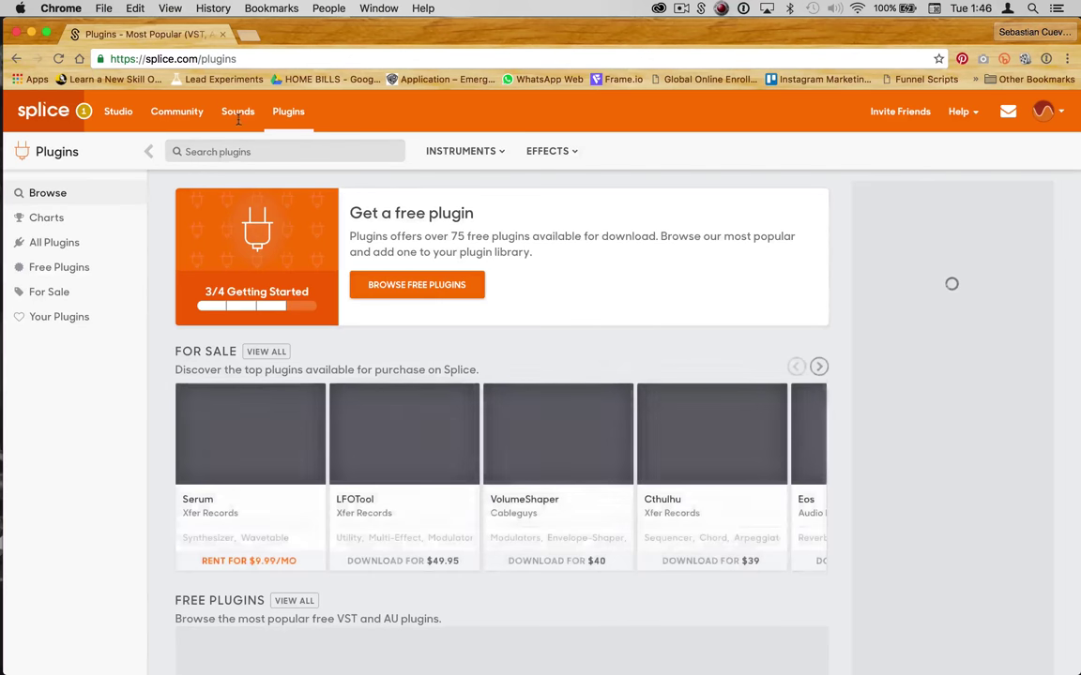
click(239, 120)
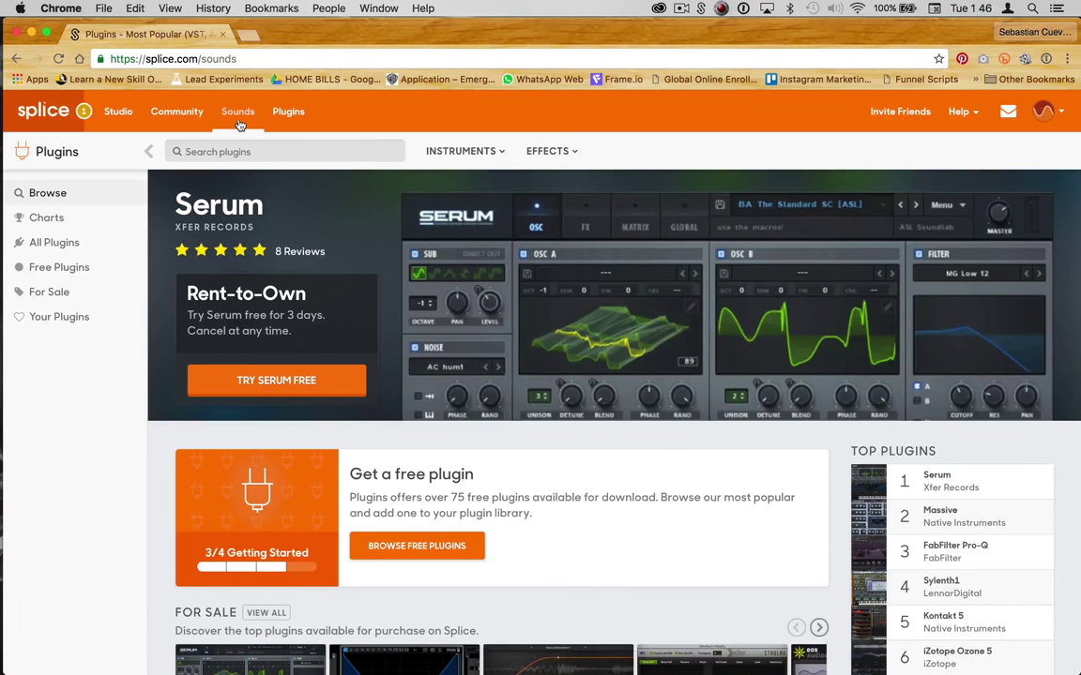
Step: Search the Splice Sounds library for "liquid trap"
click(259, 148)
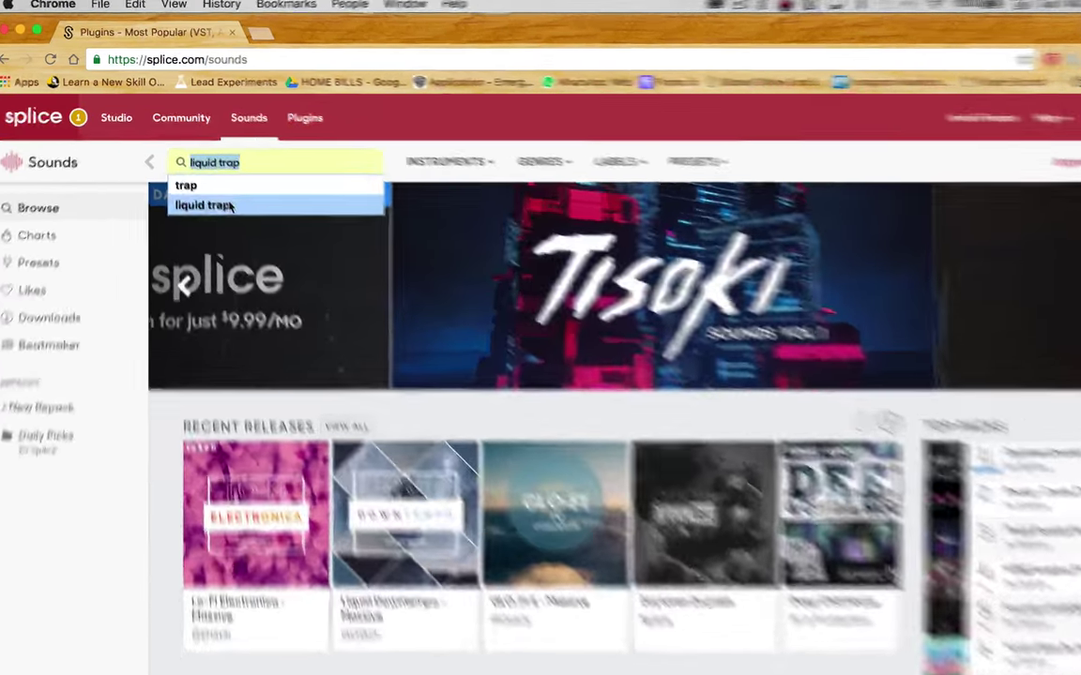
click(217, 188)
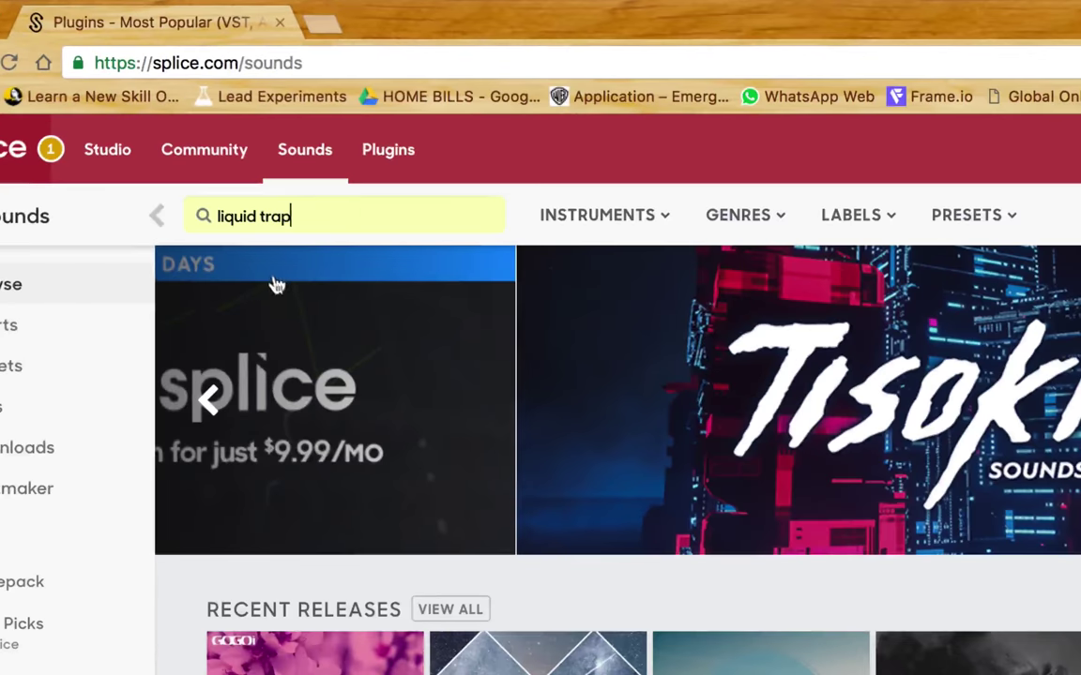
click(360, 210)
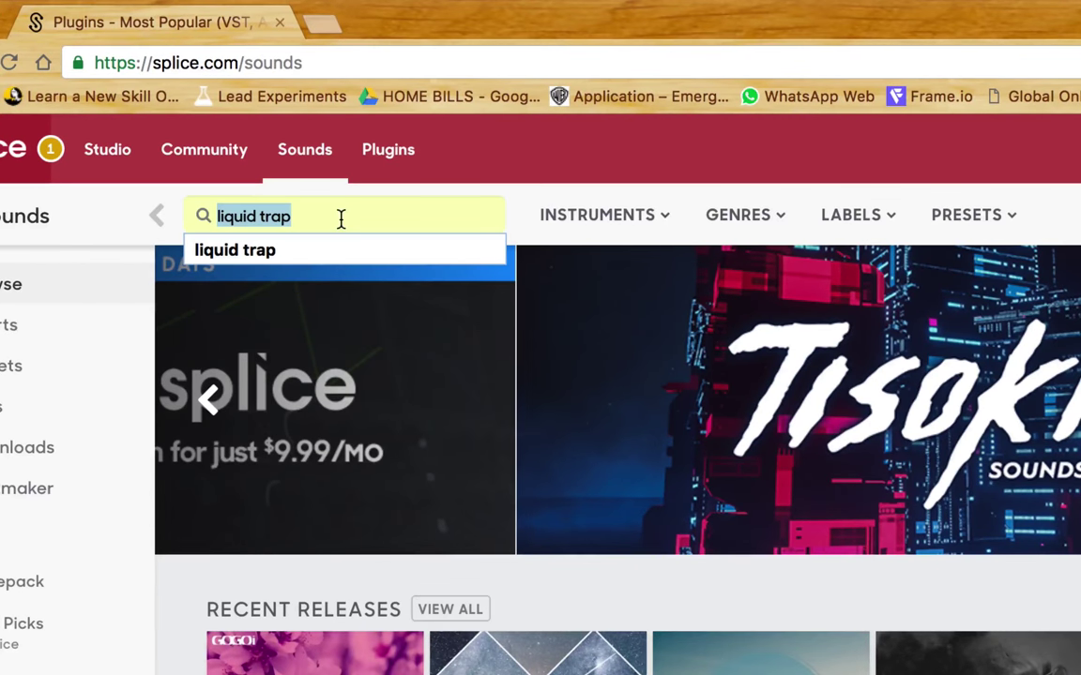
click(264, 251)
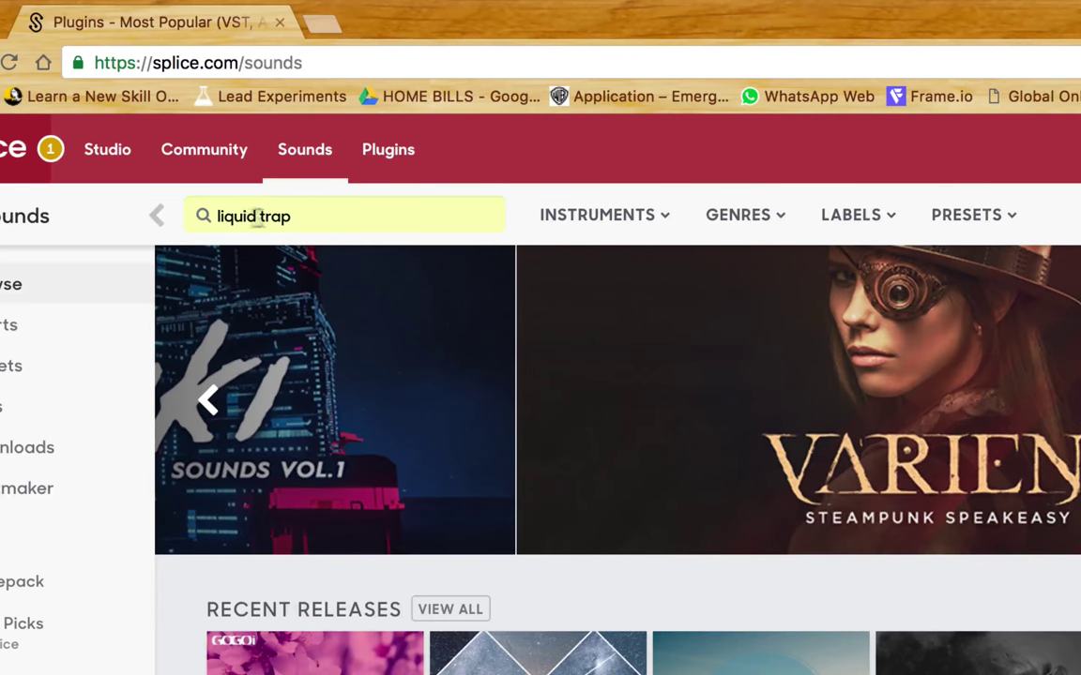
click(333, 223)
key(Return)
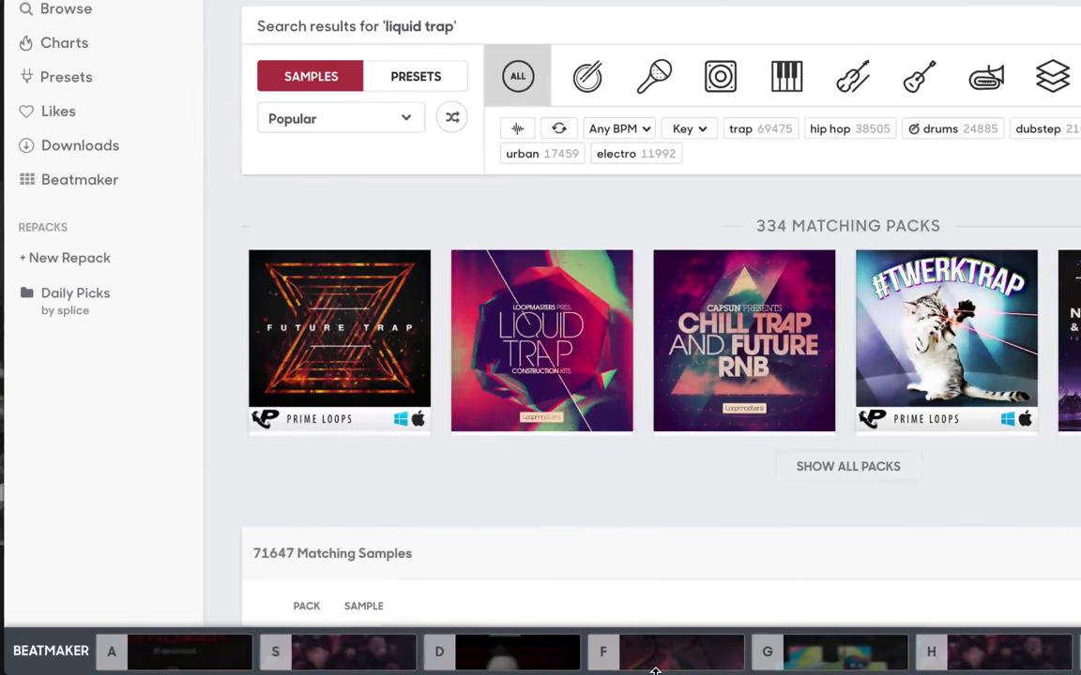
Step: Preview the audio of the Loopmasters Liquid Trap pack in the search results
key(f)
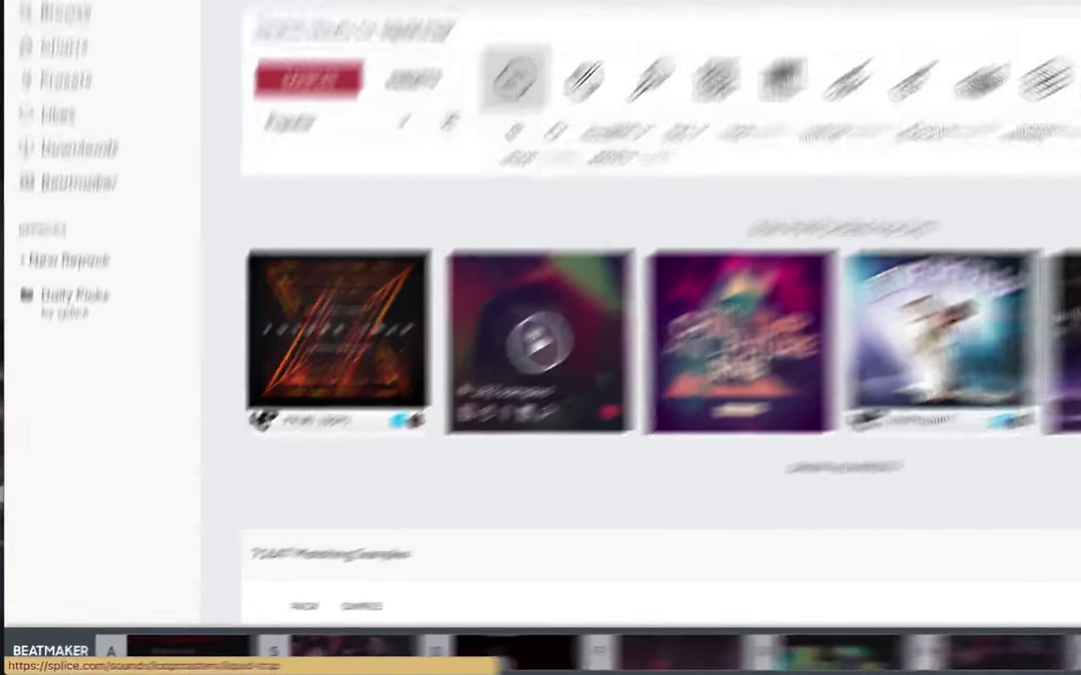
click(389, 427)
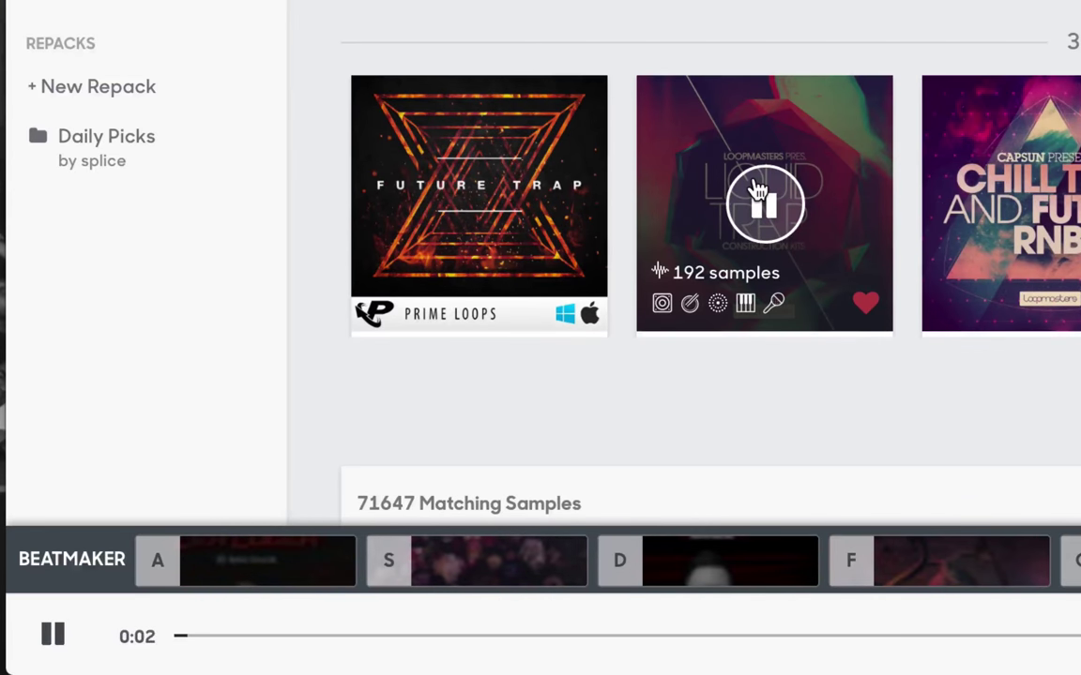
click(412, 637)
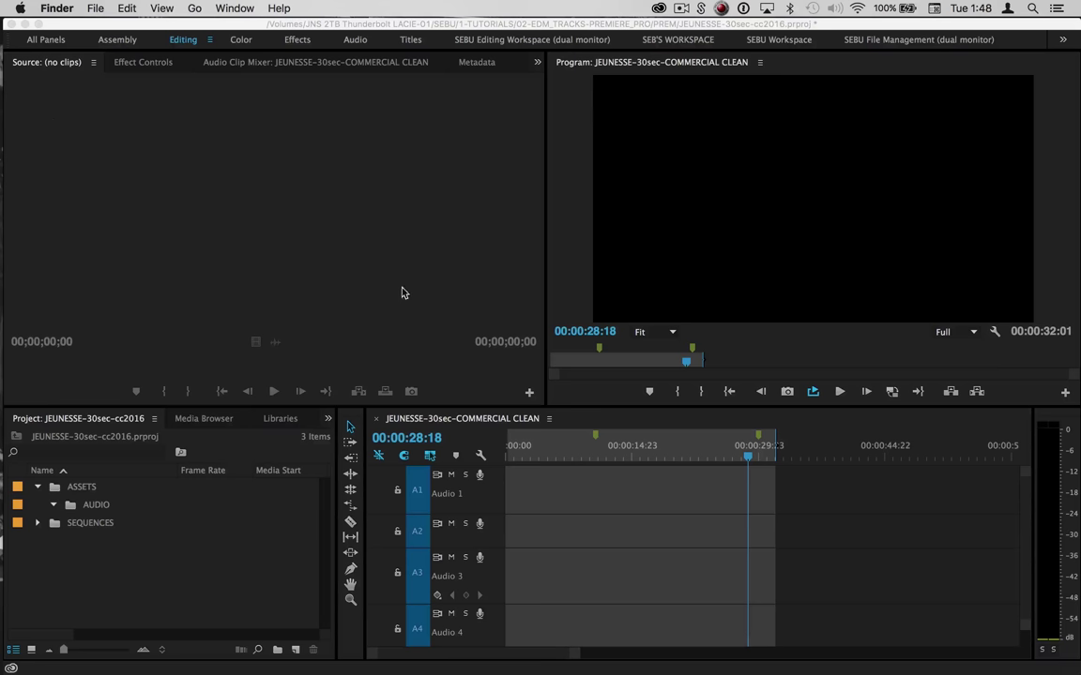
Step: Switch to Finder and listen to FT1_180_Gmin_Diskord_Lead_Dry.wav from the FT1_180_Gmin_EDM_KIT folder
mouse_move(4, 178)
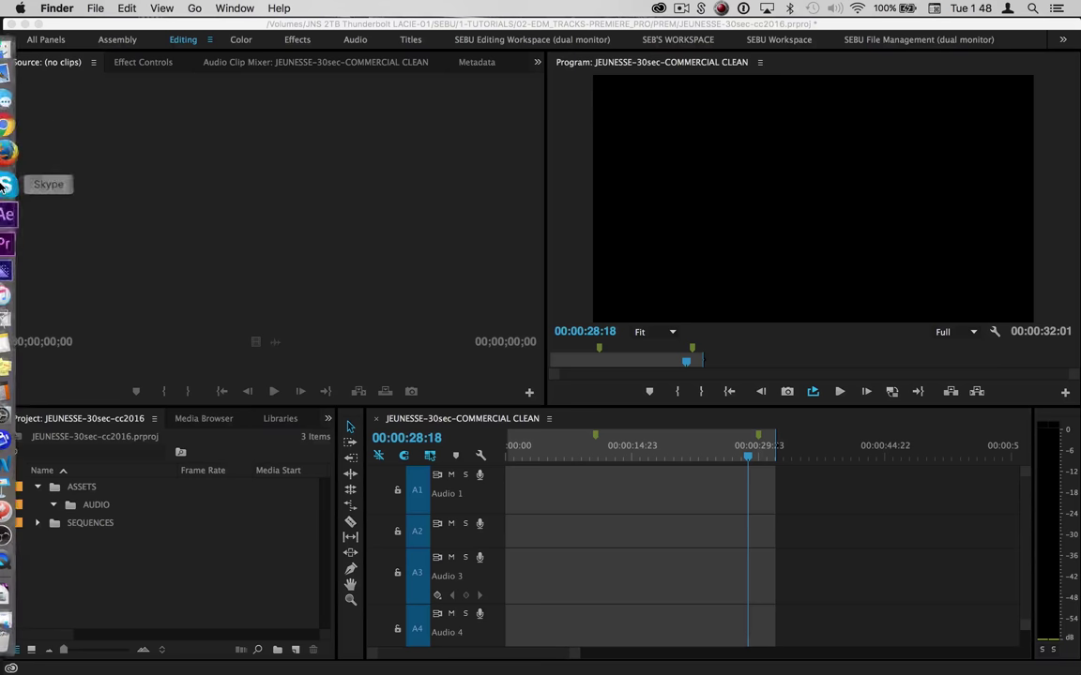
click(9, 65)
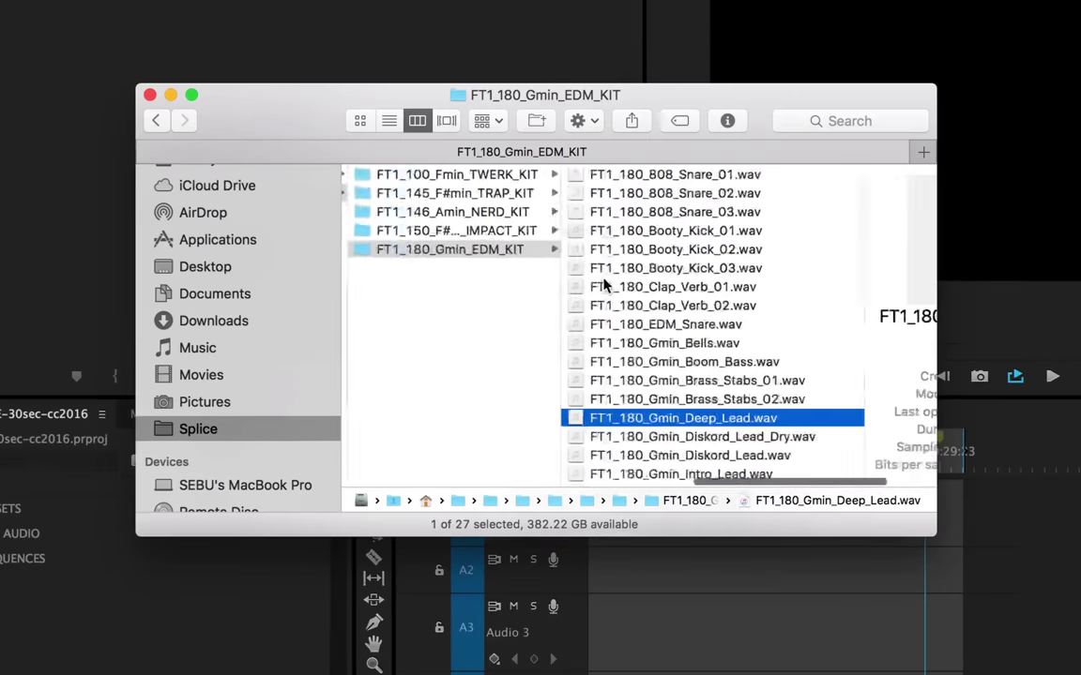
scroll(691, 467, down, 1)
scroll(691, 466, down, 3)
click(647, 308)
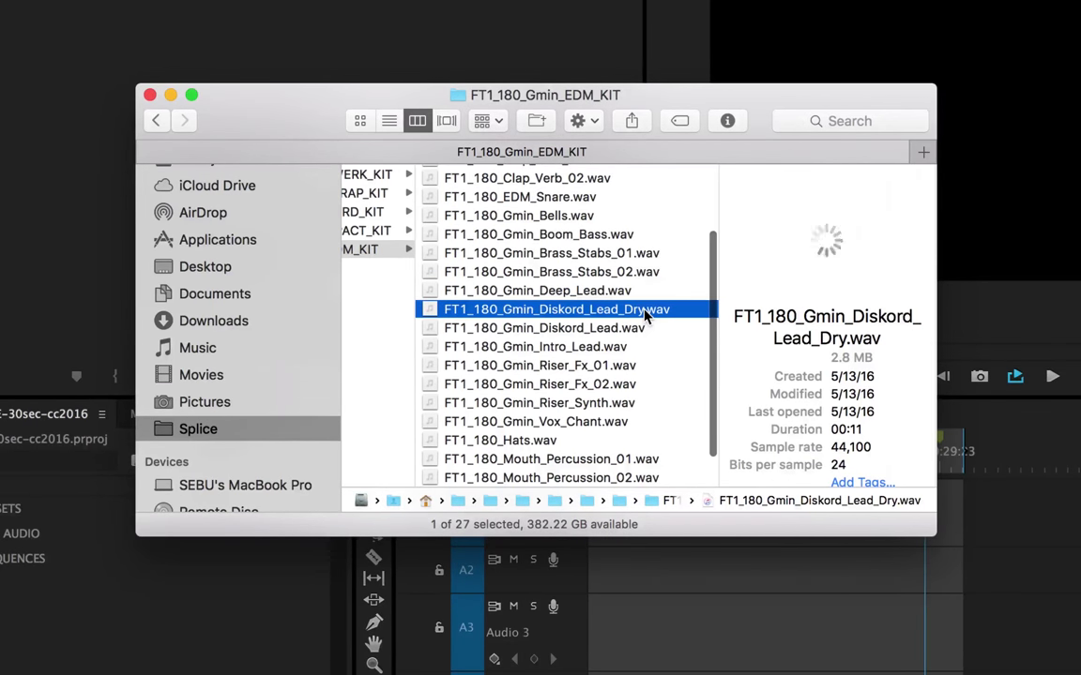
key(space)
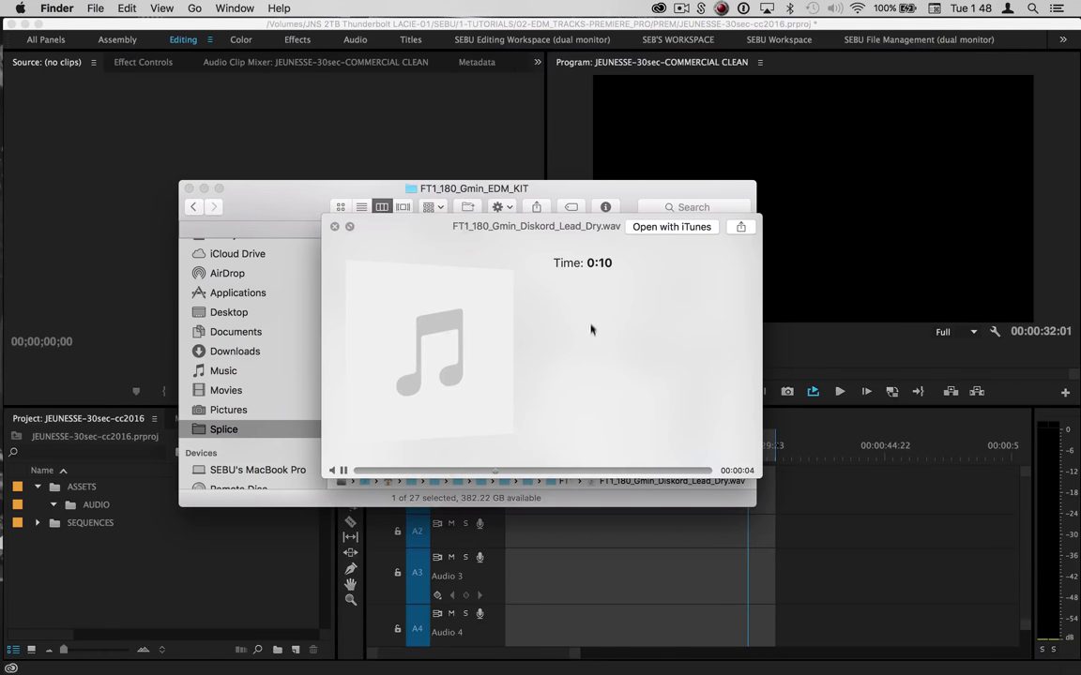
key(space)
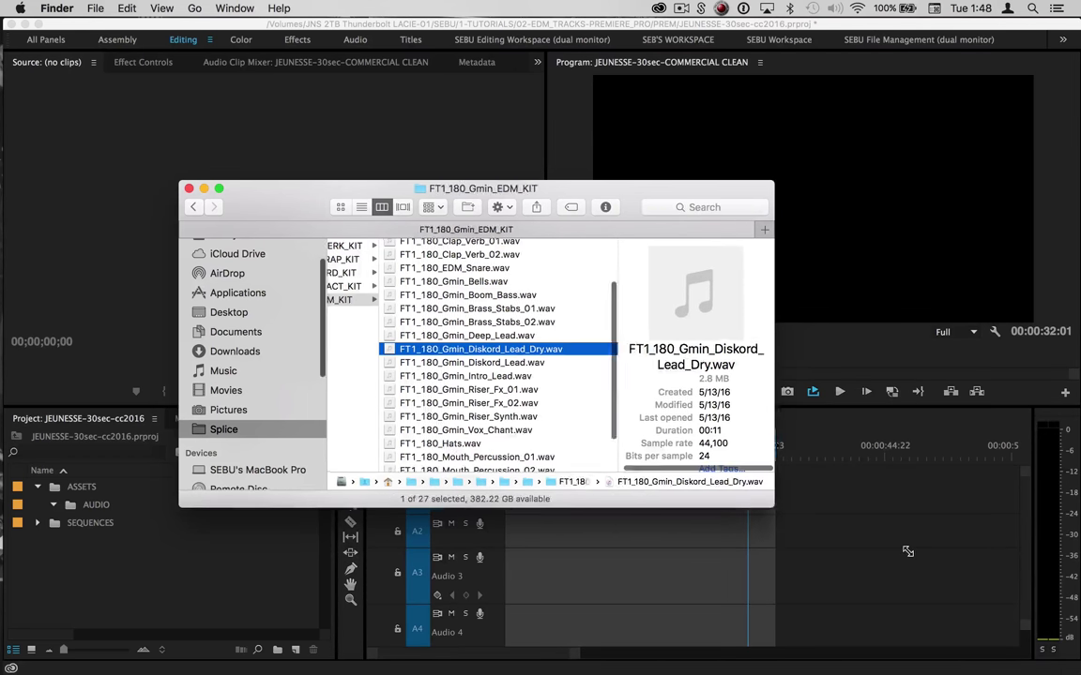
Step: Enlarge the Finder window and copy the FT1_180_Gmin_EDM_KIT folder from FT1_WAV_CONSTRUCTION_KITS
drag(755, 506, 907, 553)
key(Left)
key(Left)
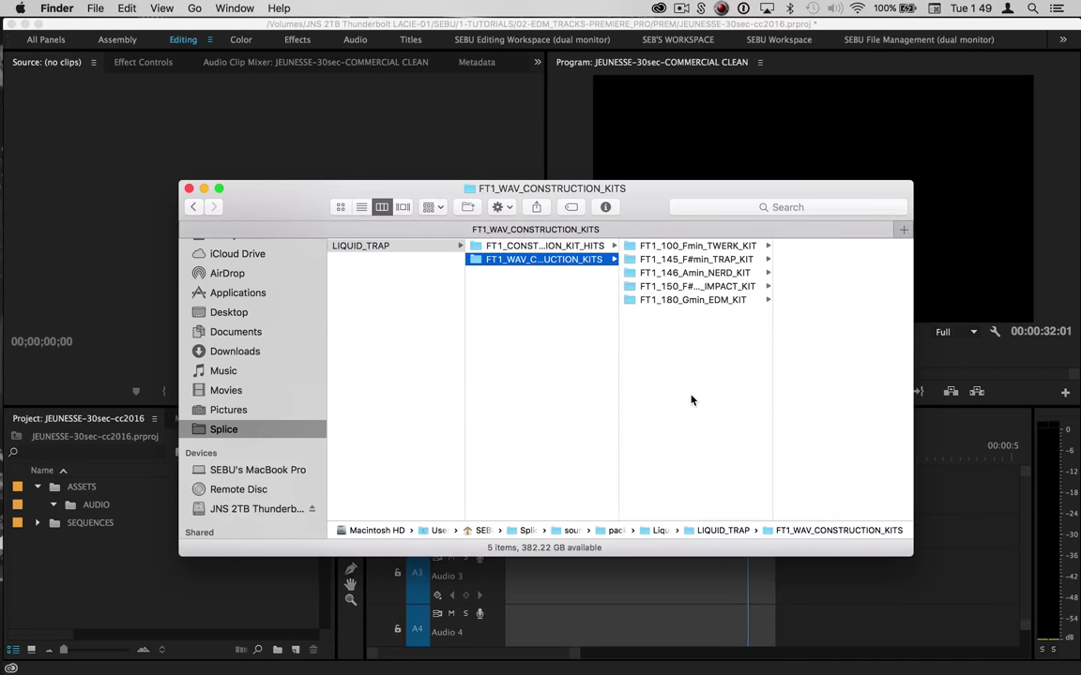
click(648, 299)
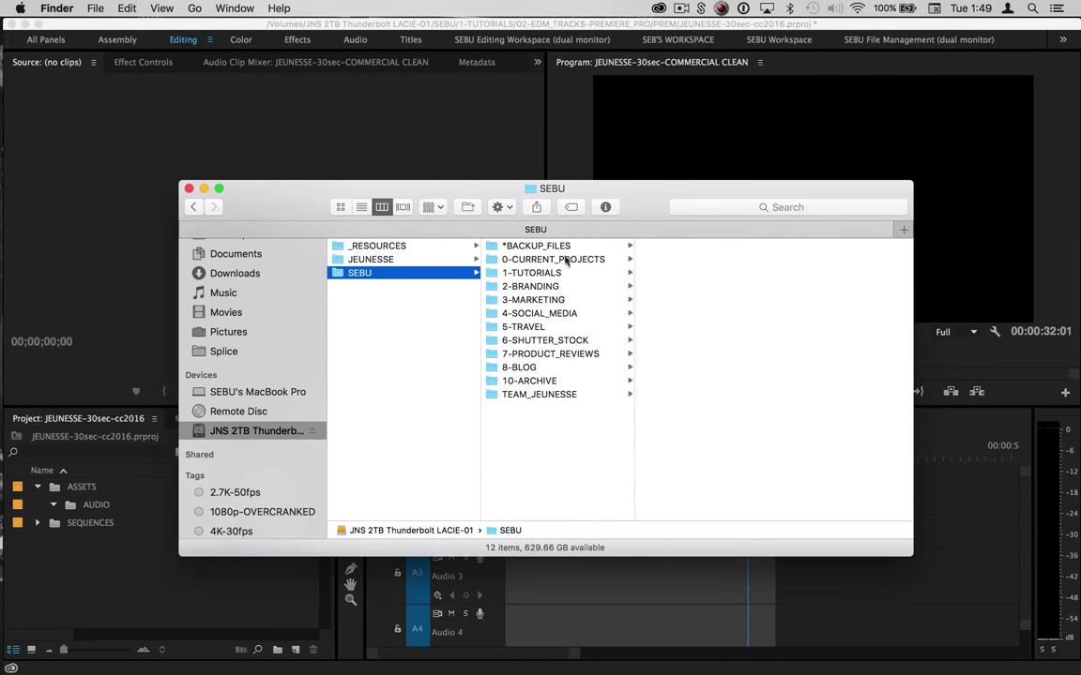
Step: Paste the copied EDM kit into ASSETS/AUDIO/MUSIC of the 02-EDM_TRACKS project's PREM folder under 1-TUTORIALS, and return to Premiere Pro
click(562, 273)
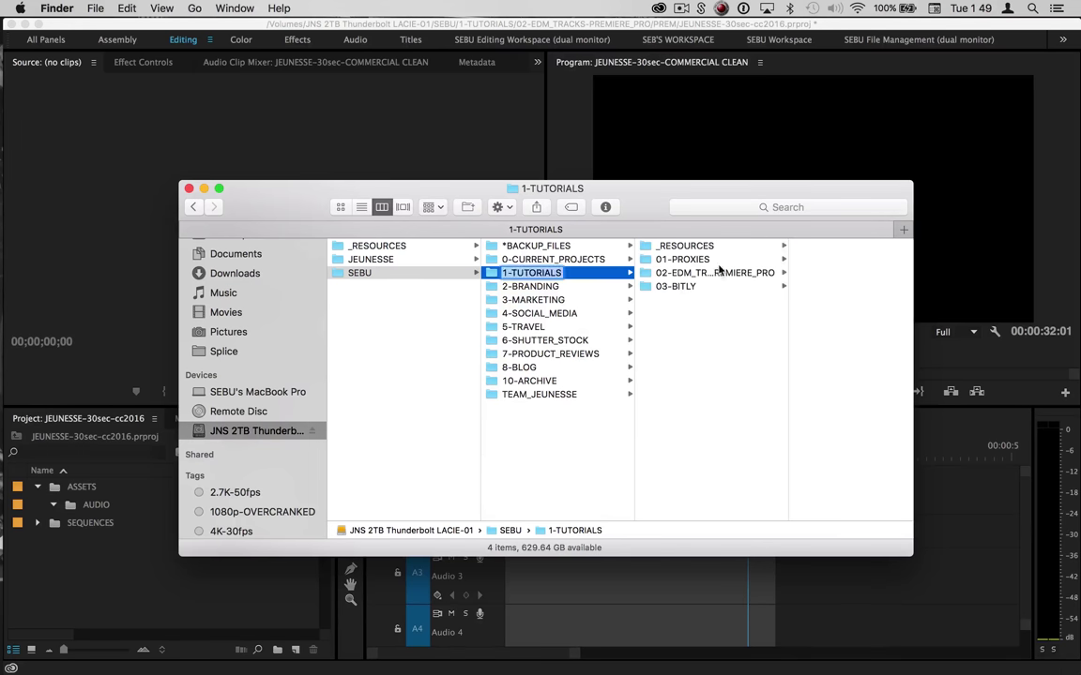
click(719, 272)
click(863, 299)
click(808, 263)
click(805, 245)
click(806, 246)
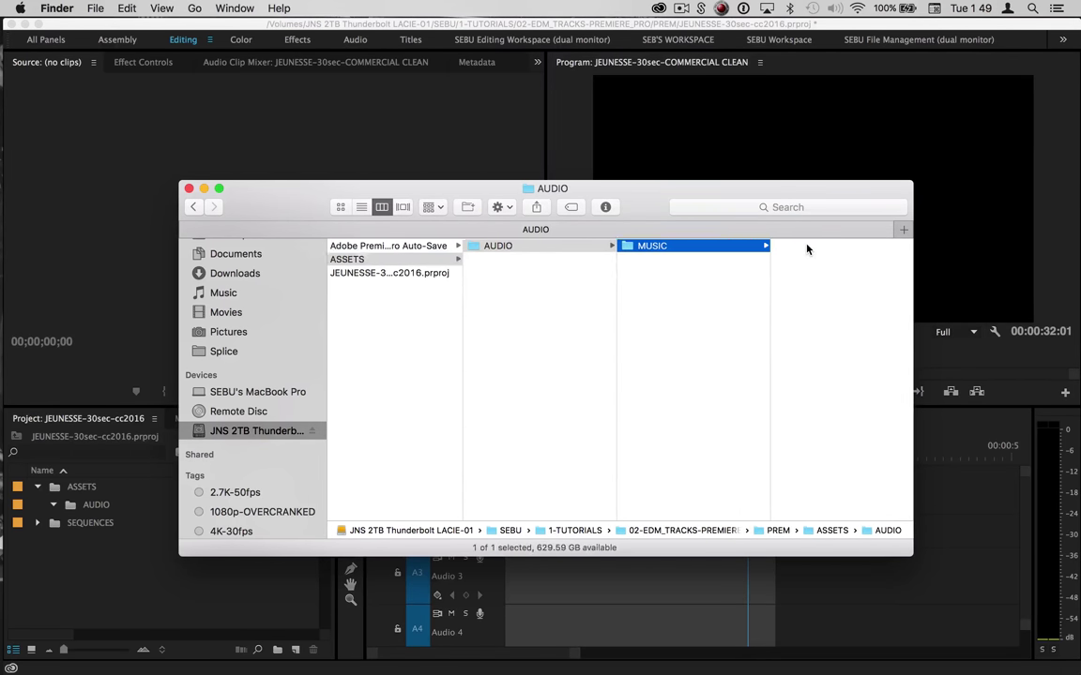
key(super+v)
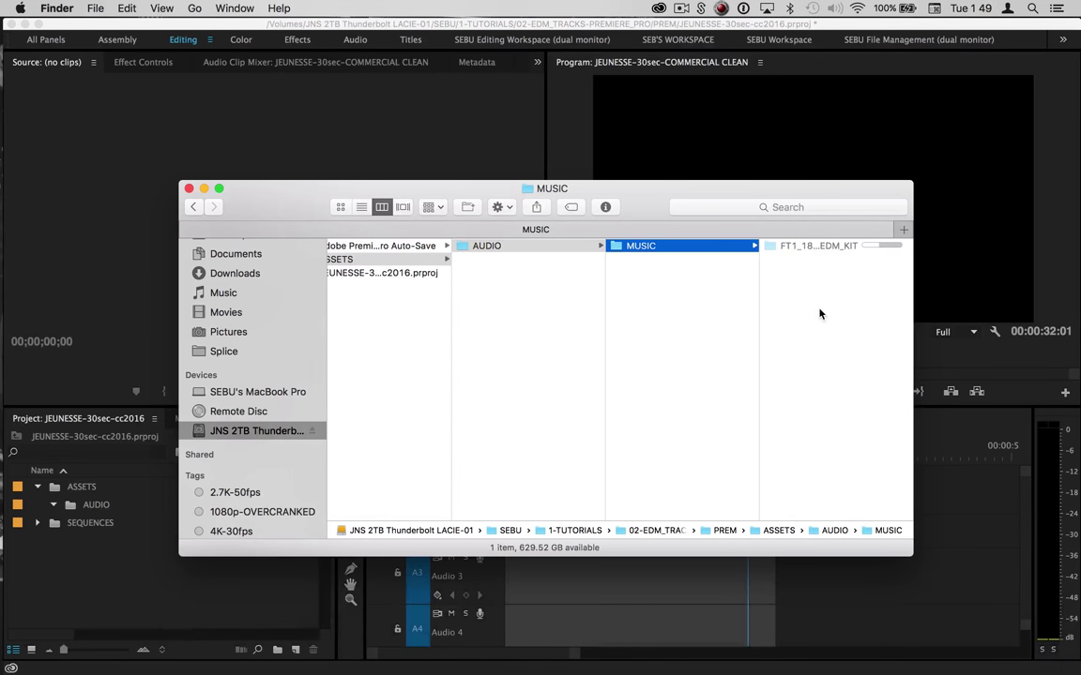
click(102, 506)
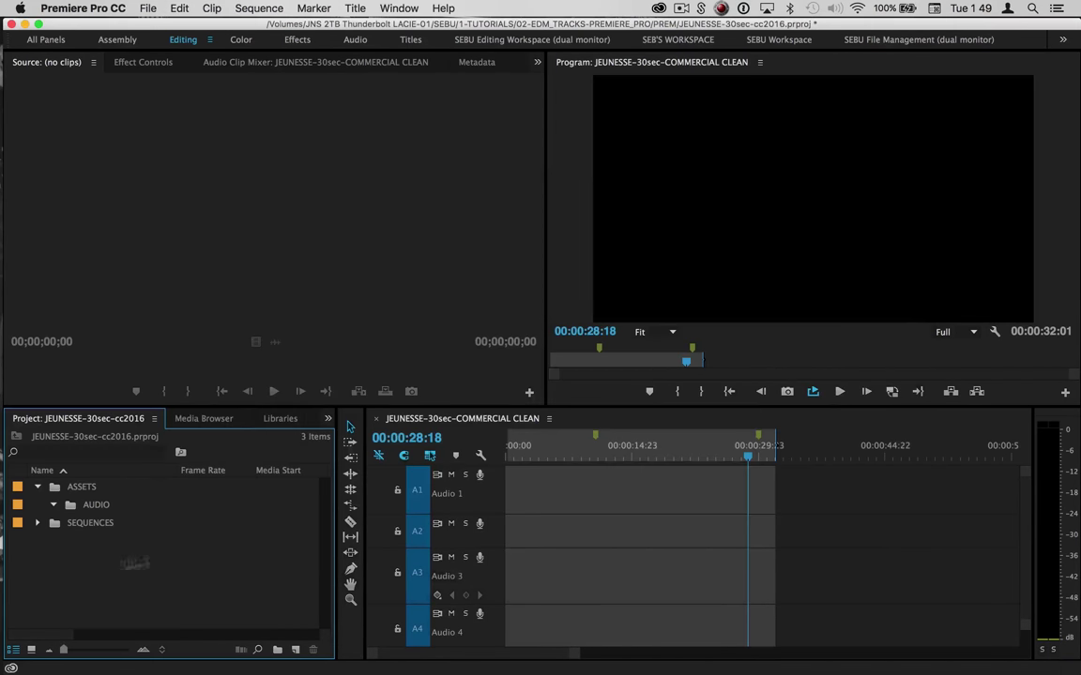
Step: Import the FT1_180_Gmin_EDM_KIT folder from the project's MUSIC folder into the AUDIO bin
drag(84, 526, 54, 509)
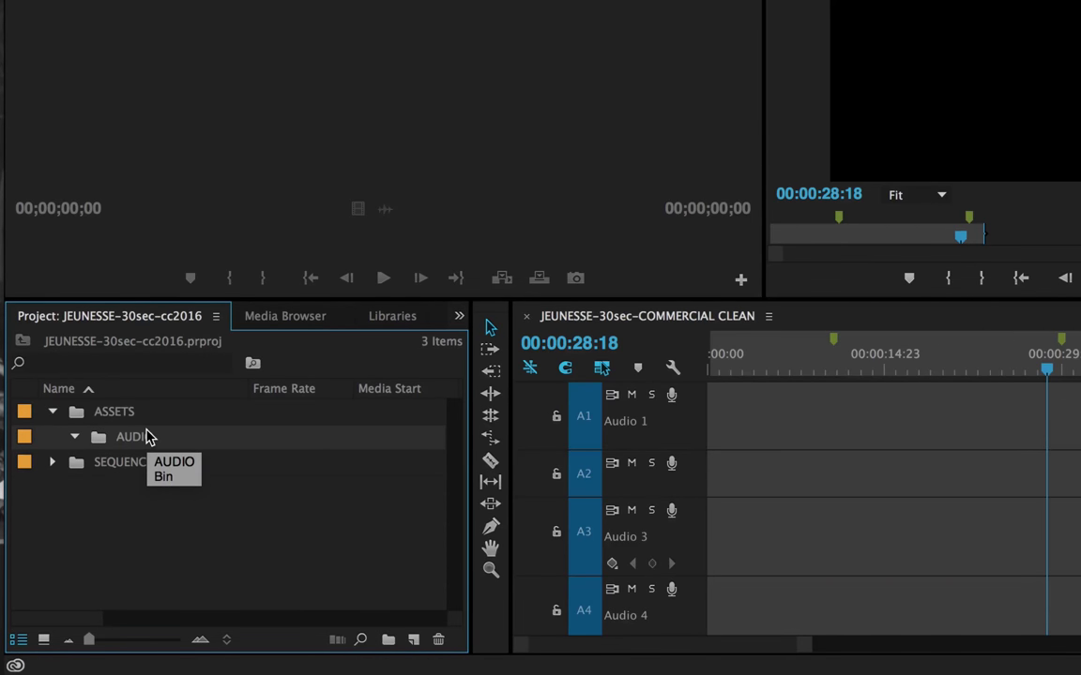
key(super+shift+i)
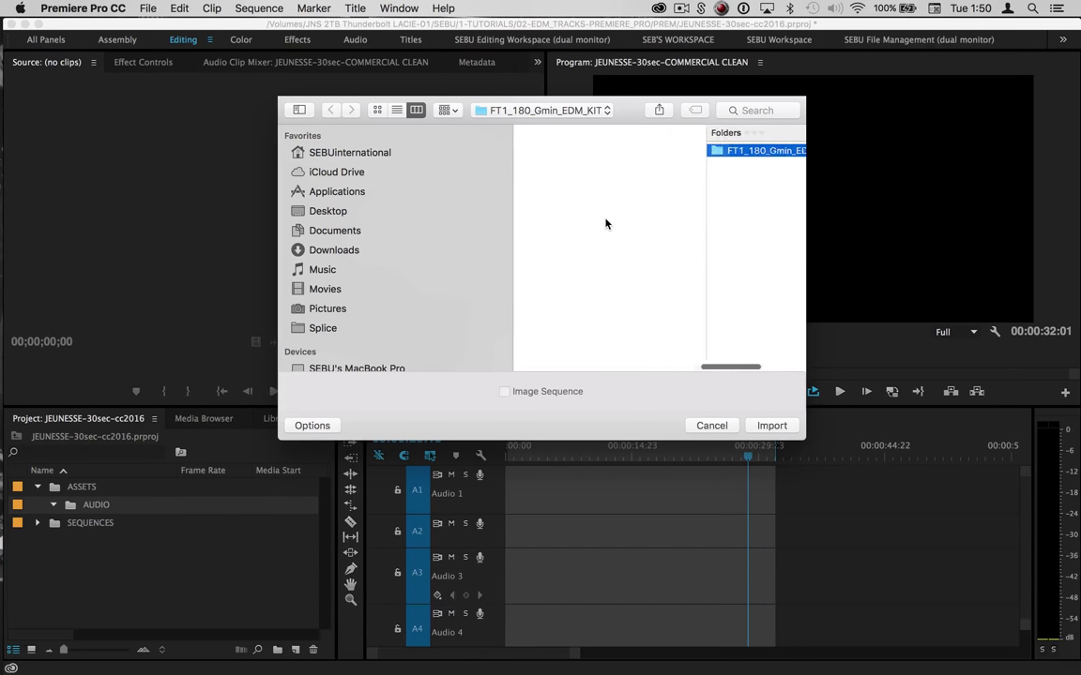
click(547, 153)
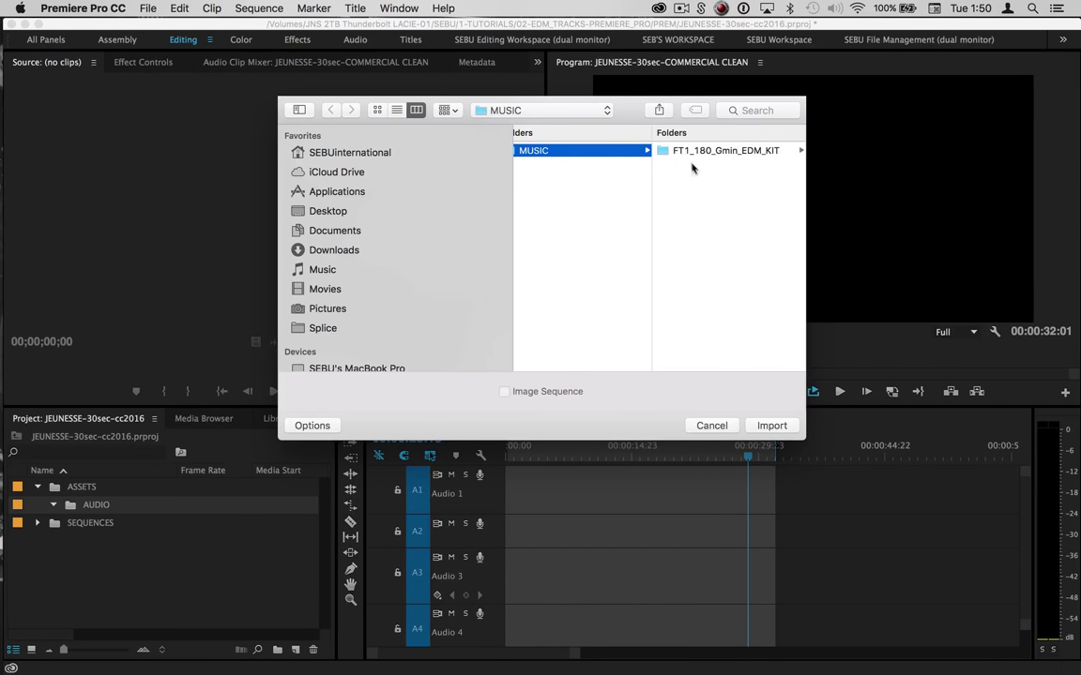
click(699, 152)
click(769, 425)
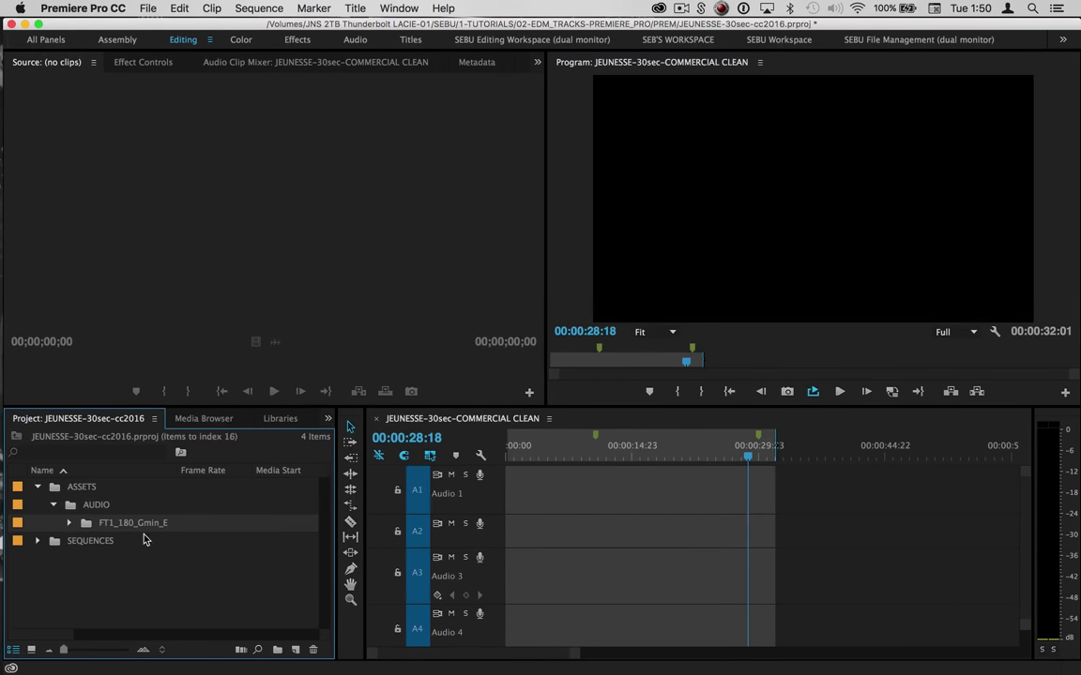
Step: Expand the imported kit bin and audition FT1_180_Gmin_Intro_Lead.wav in the Source monitor
click(70, 523)
double_click(203, 483)
scroll(204, 483, down, 6)
double_click(205, 483)
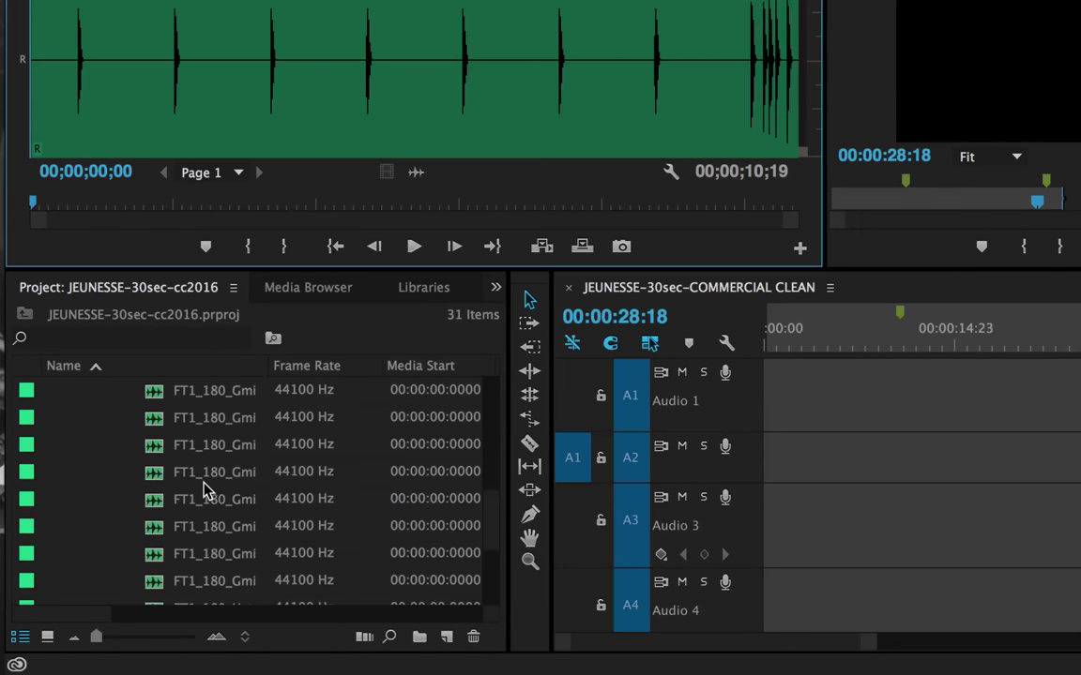
key(space)
key(space)
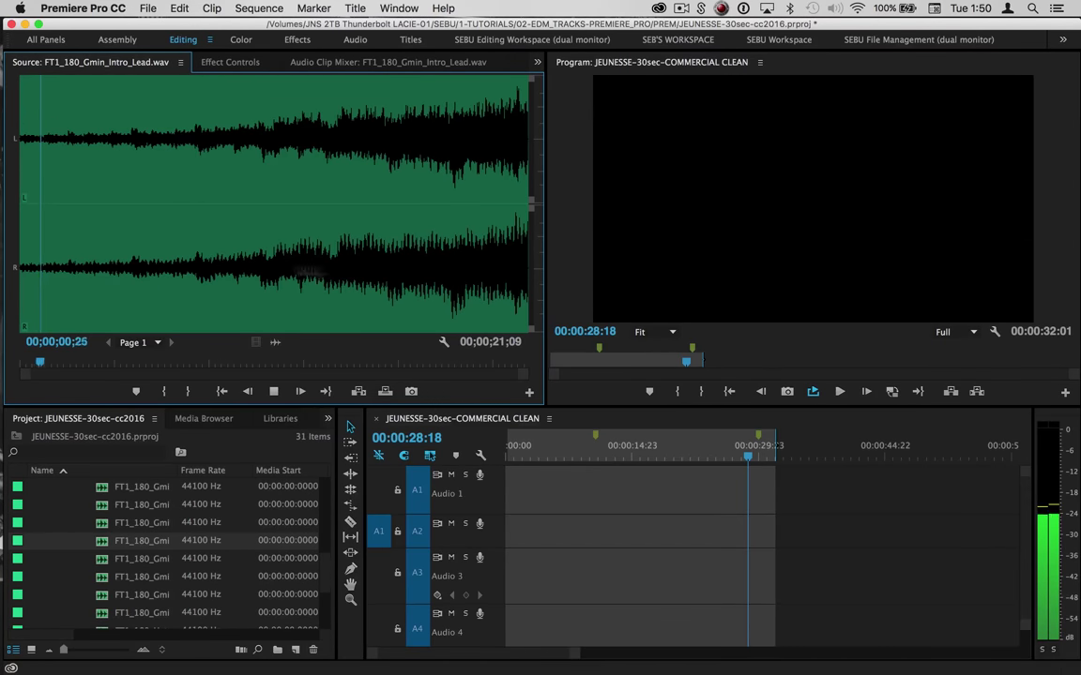
scroll(129, 565, up, 2)
key(space)
scroll(150, 553, up, 2)
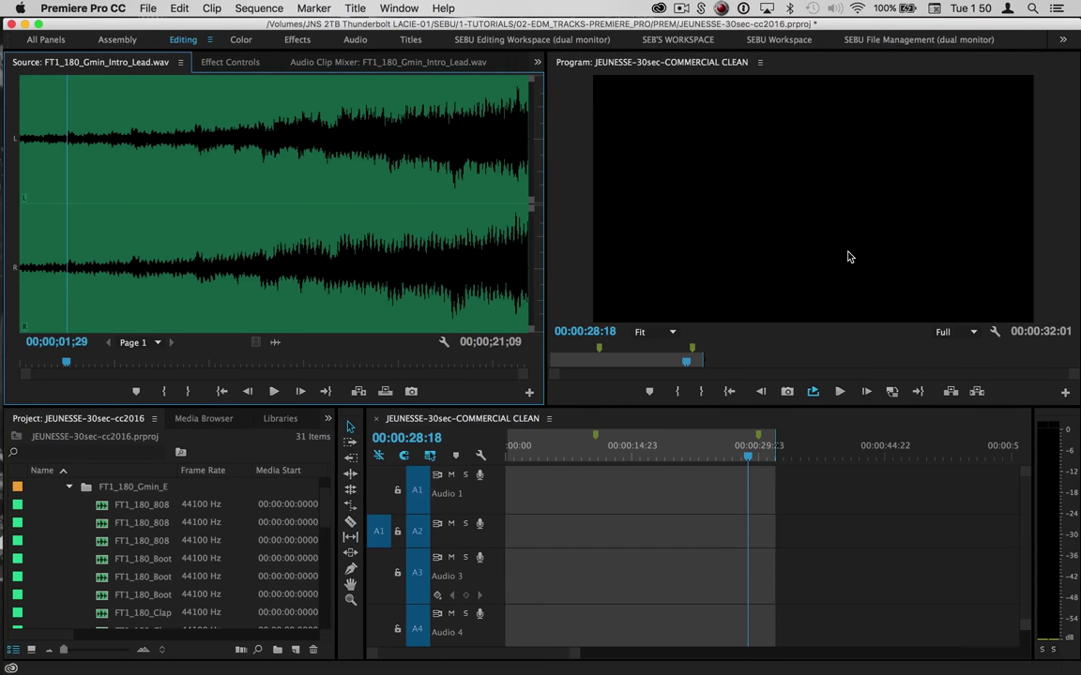
Step: Close the Effect Controls panel
click(230, 62)
click(270, 62)
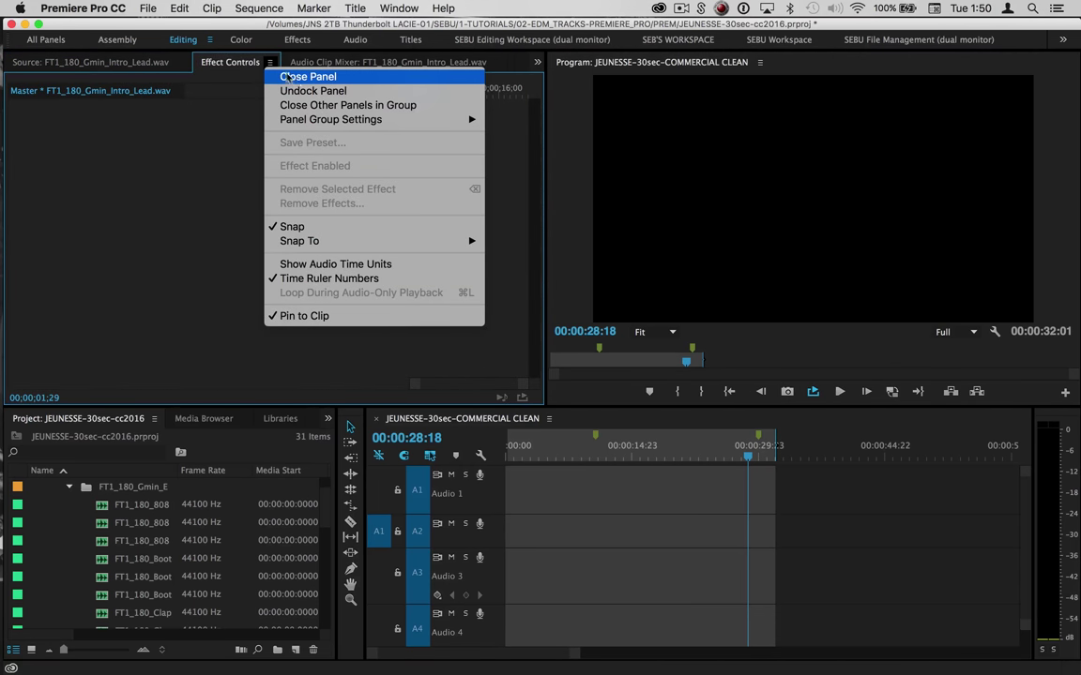
click(286, 77)
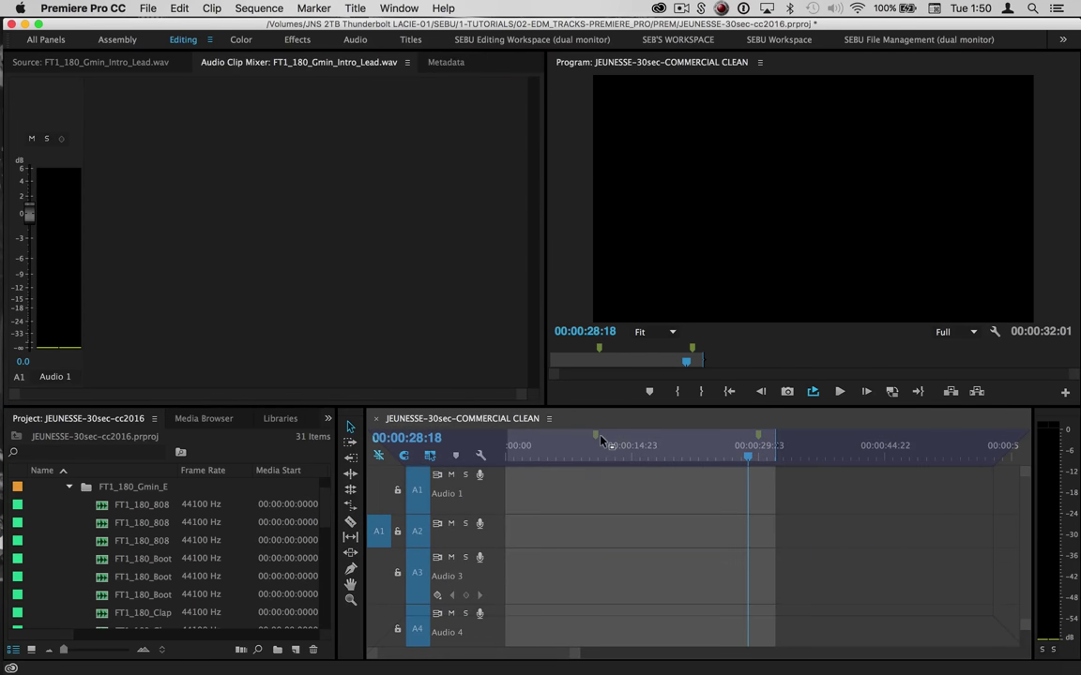
Step: Dock the Audio Clip Mixer above the timeline and close the Metadata panel
drag(610, 441, 615, 444)
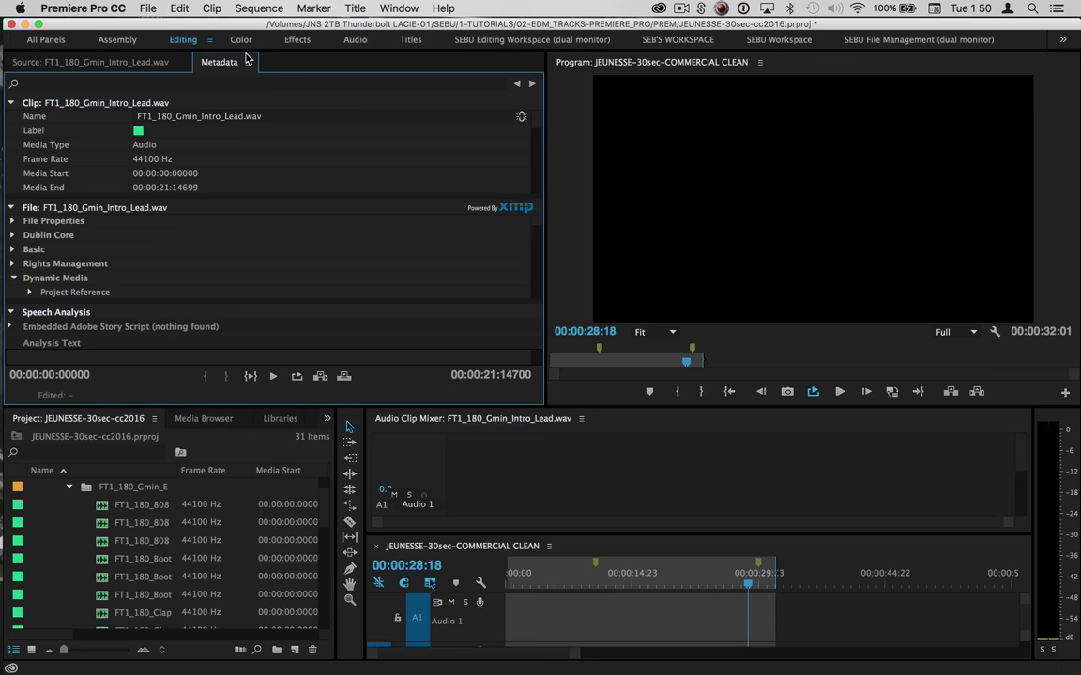
click(248, 62)
click(256, 78)
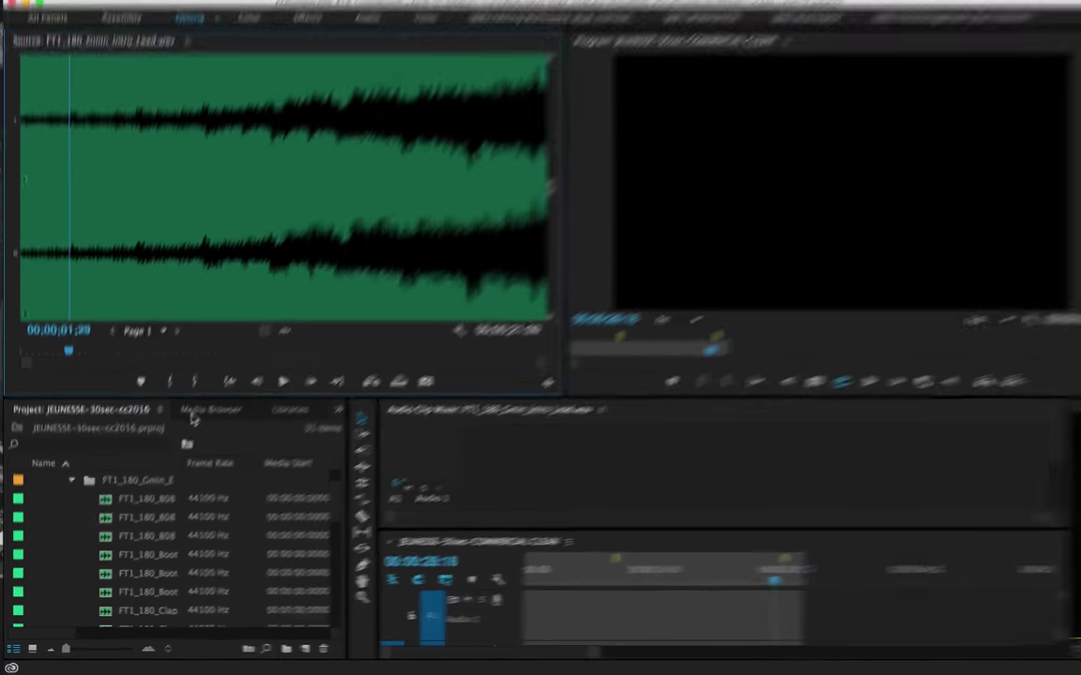
Step: Close the Media Browser, Libraries, Info, Effects, Markers and History panels so only the Project panel remains in its group
click(204, 418)
click(243, 418)
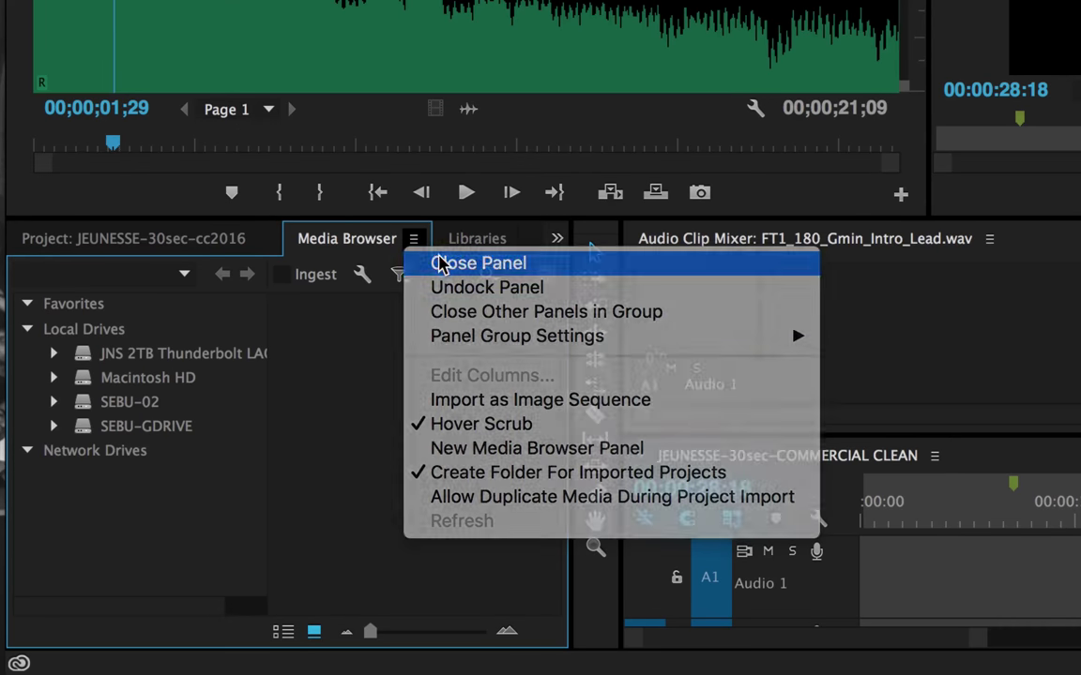
click(434, 263)
click(372, 238)
click(398, 263)
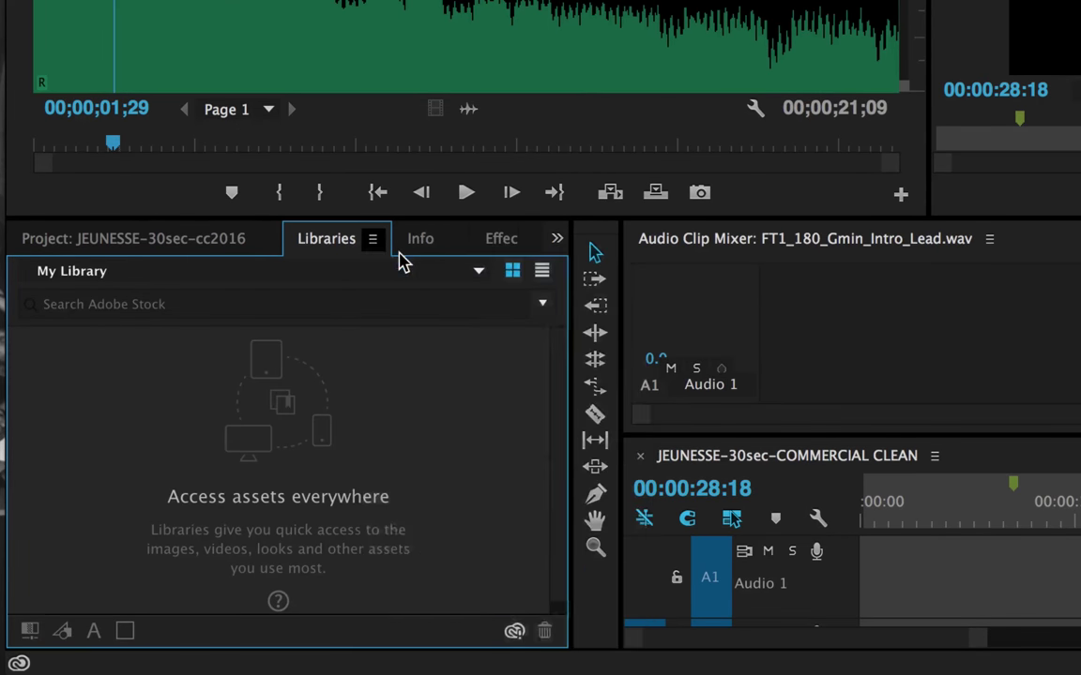
click(341, 239)
click(385, 266)
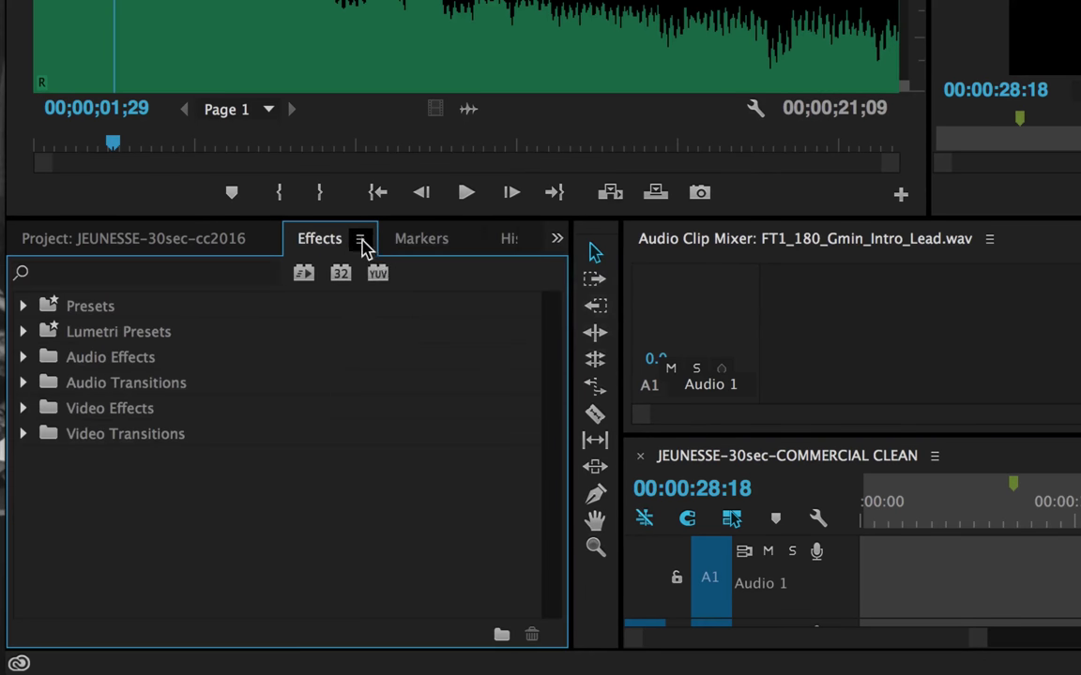
click(360, 238)
click(373, 266)
click(369, 239)
click(379, 261)
click(362, 239)
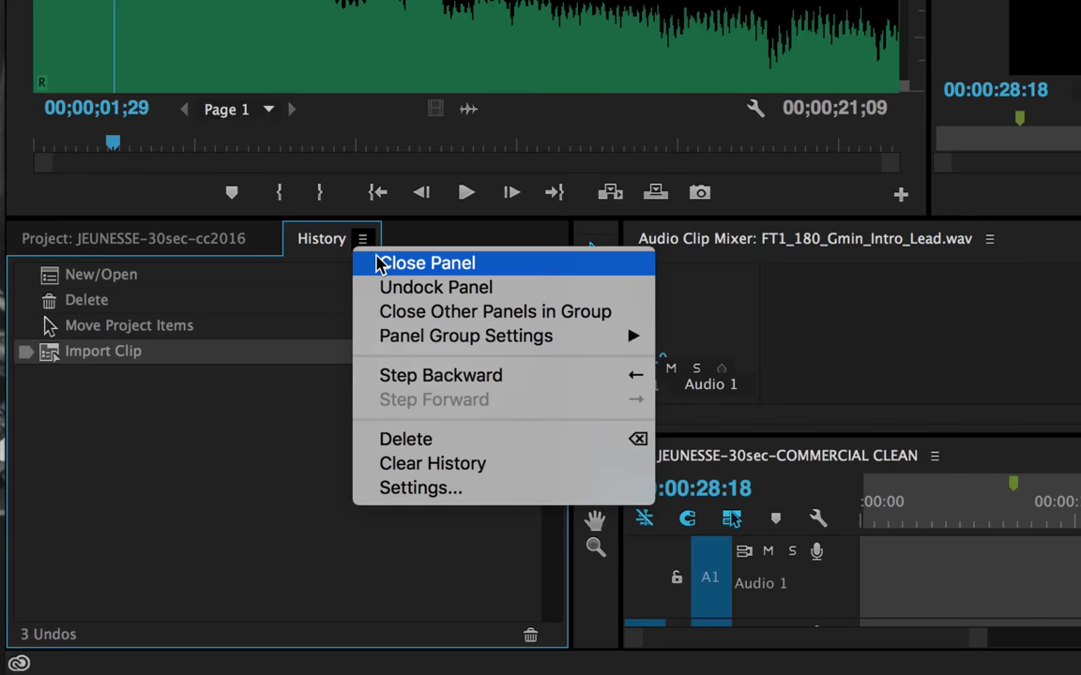
click(375, 264)
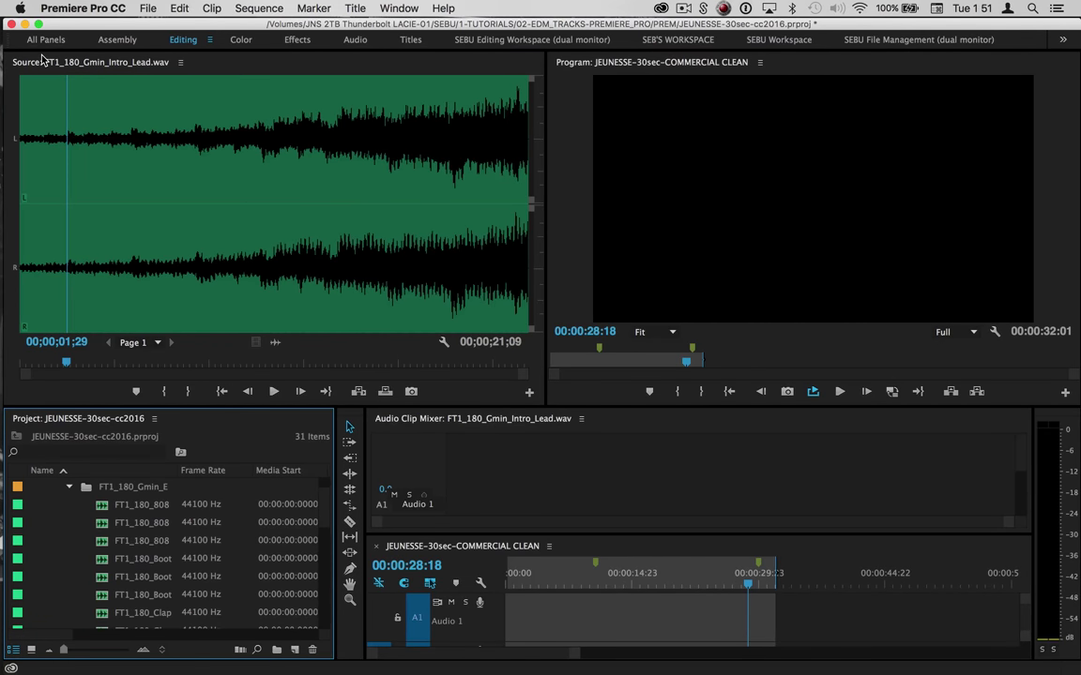
Step: Dock the Source and Program monitors side by side above the Project panel, and widen the Source monitor
drag(41, 60, 117, 444)
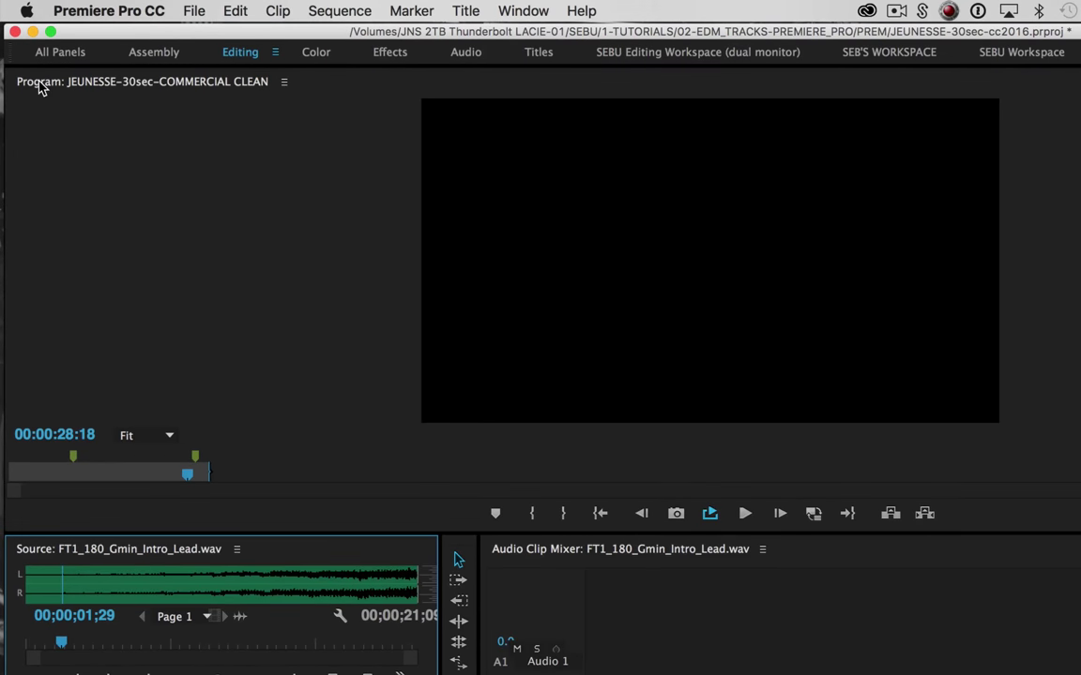
drag(39, 86, 414, 608)
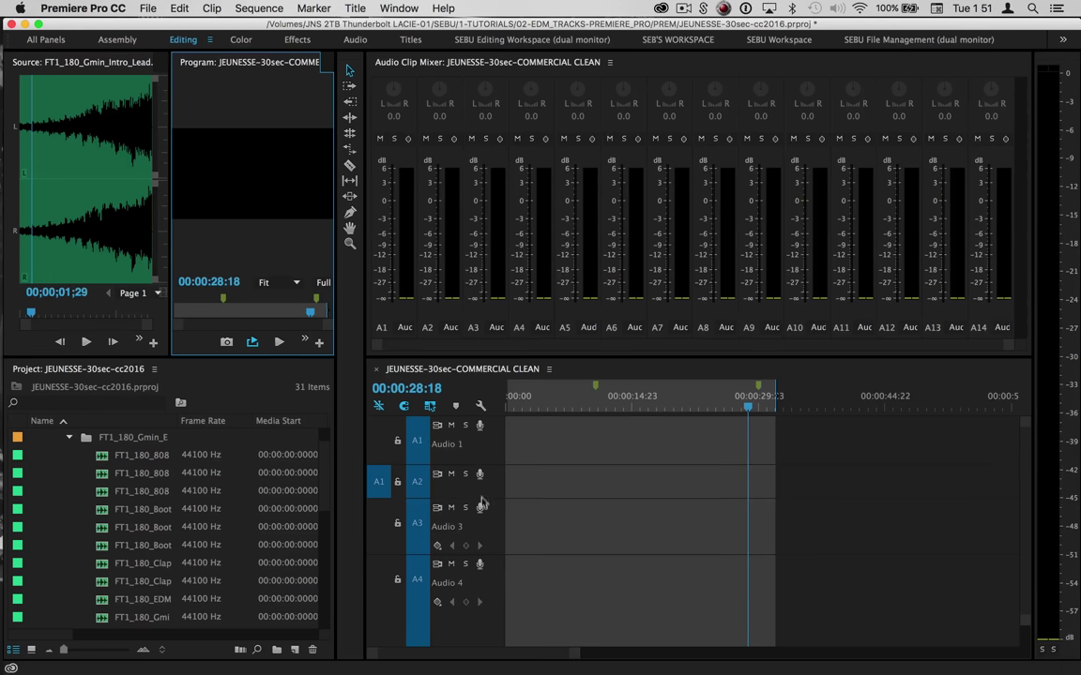
scroll(509, 506, down, 10)
scroll(509, 507, up, 10)
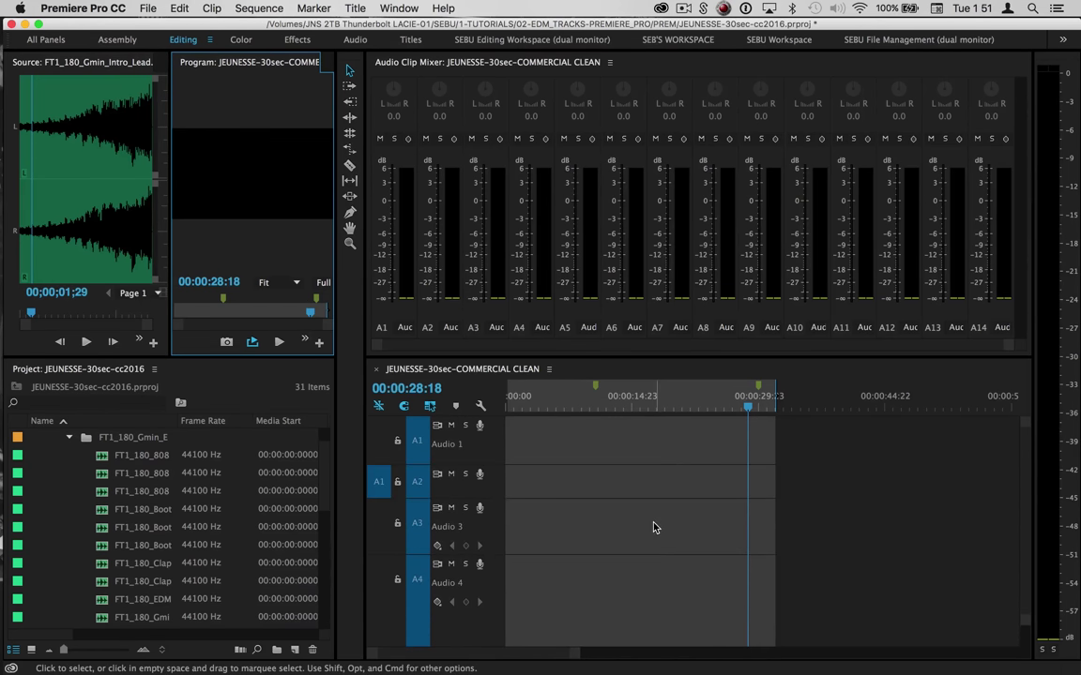
scroll(550, 562, down, 8)
scroll(550, 562, up, 8)
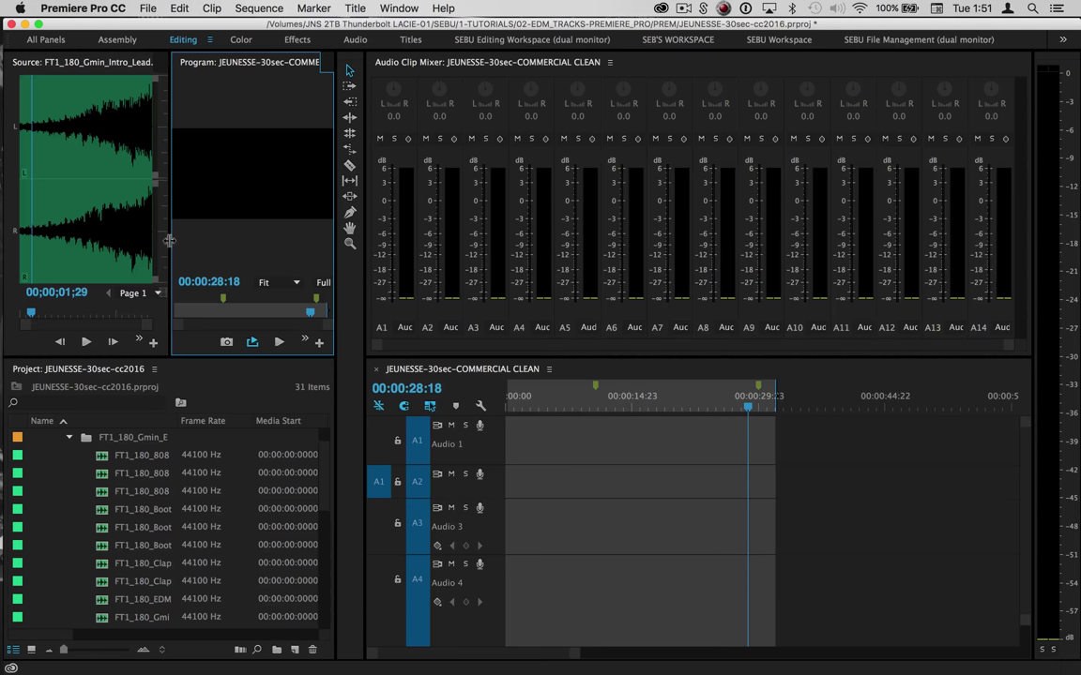
drag(170, 218, 220, 217)
Step: Browse the kit bin and load several clips in the Source monitor, including FT1_180_Gmin_Diskord_Lead.wav and FT1_180_808_Snare_02.wav
scroll(161, 506, down, 4)
scroll(171, 487, up, 4)
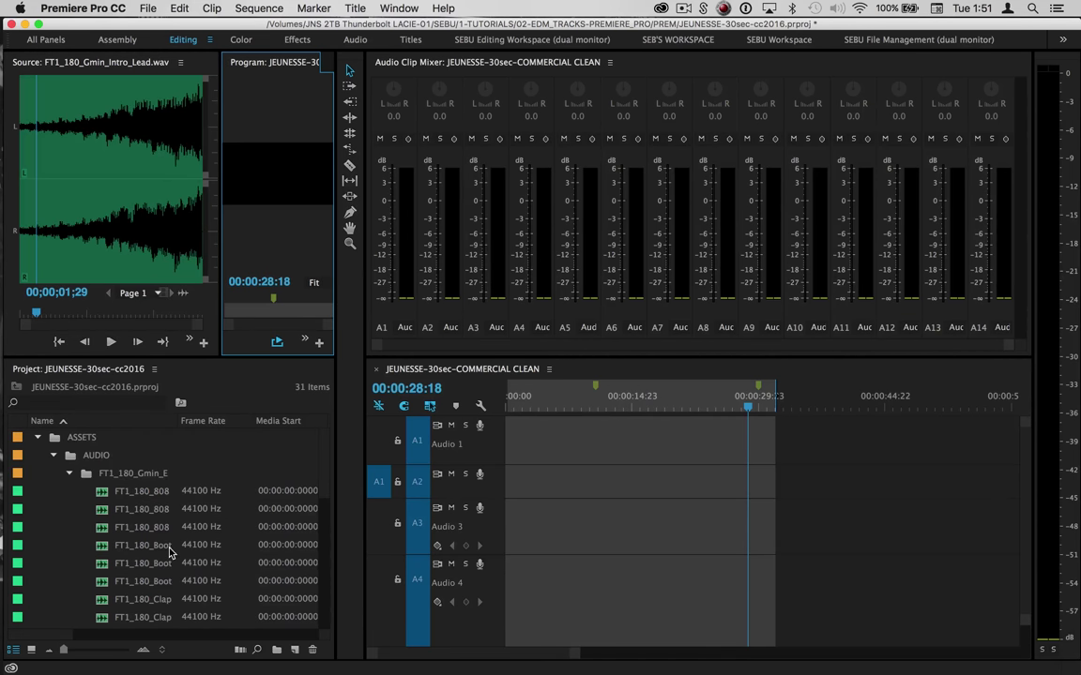
scroll(170, 554, down, 4)
double_click(142, 526)
scroll(145, 469, down, 3)
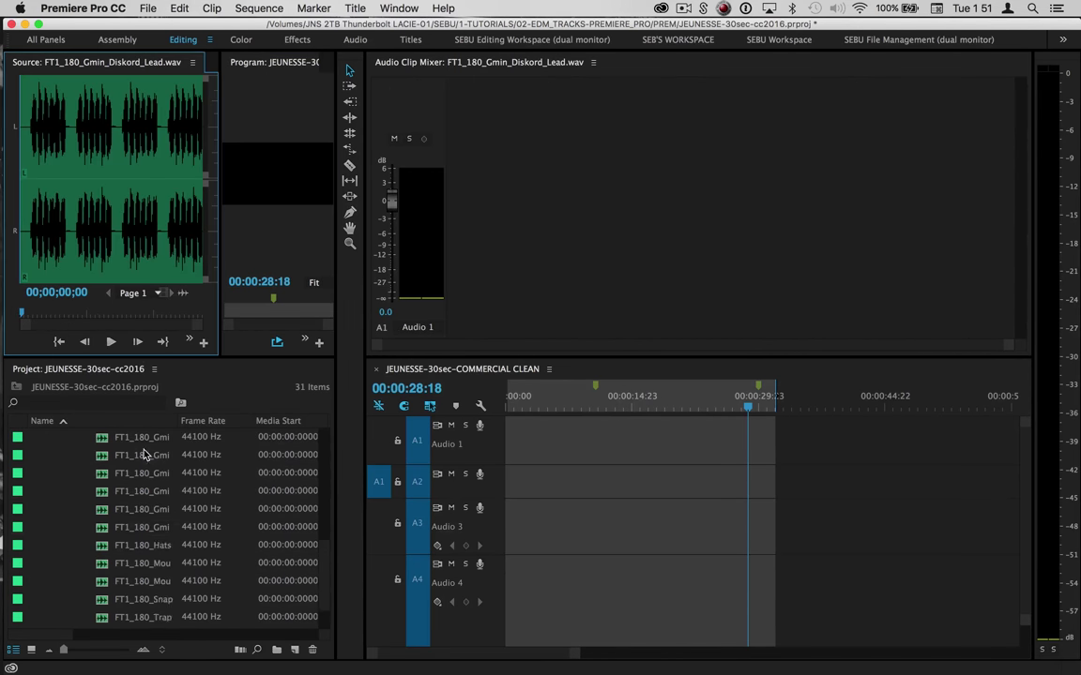
double_click(155, 527)
scroll(146, 521, up, 5)
double_click(133, 511)
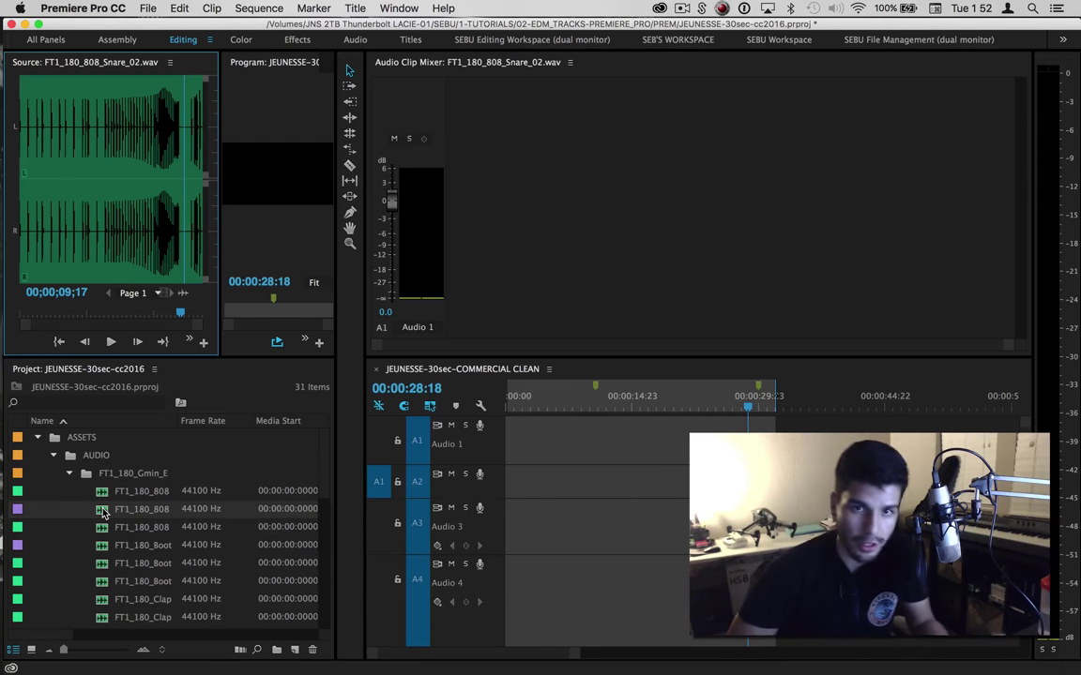
Step: Look through the colour-labelled kit clips and play FT1_180_808_Snare_02.wav in the Source monitor
scroll(105, 526, down, 5)
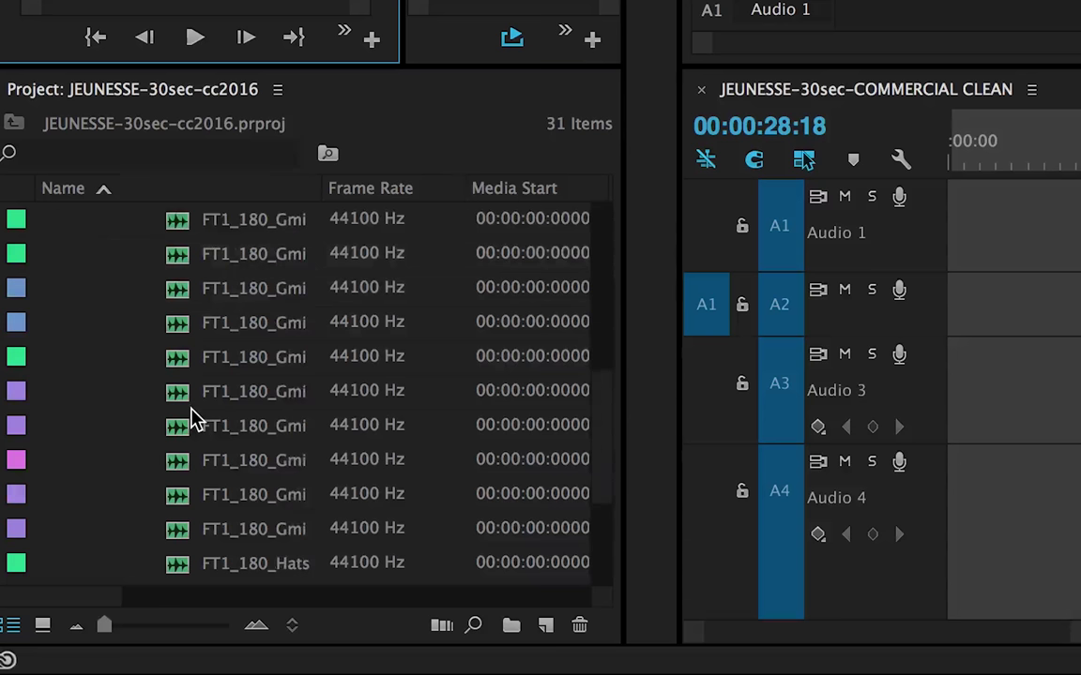
scroll(192, 419, down, 3)
scroll(192, 420, up, 10)
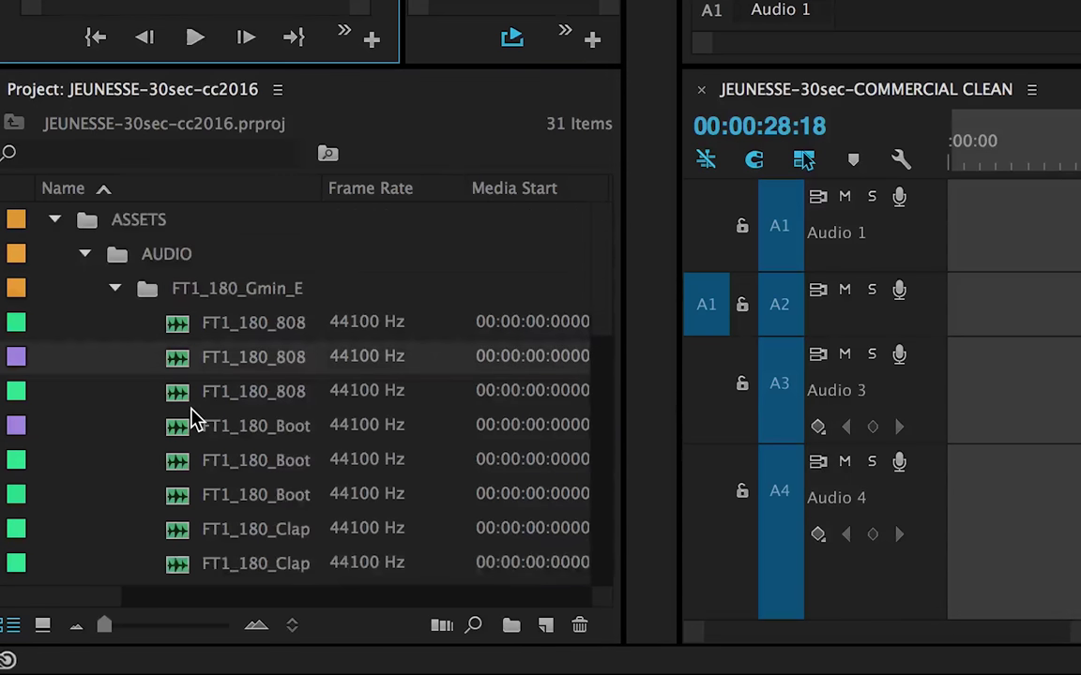
scroll(181, 385, down, 5)
scroll(178, 390, up, 6)
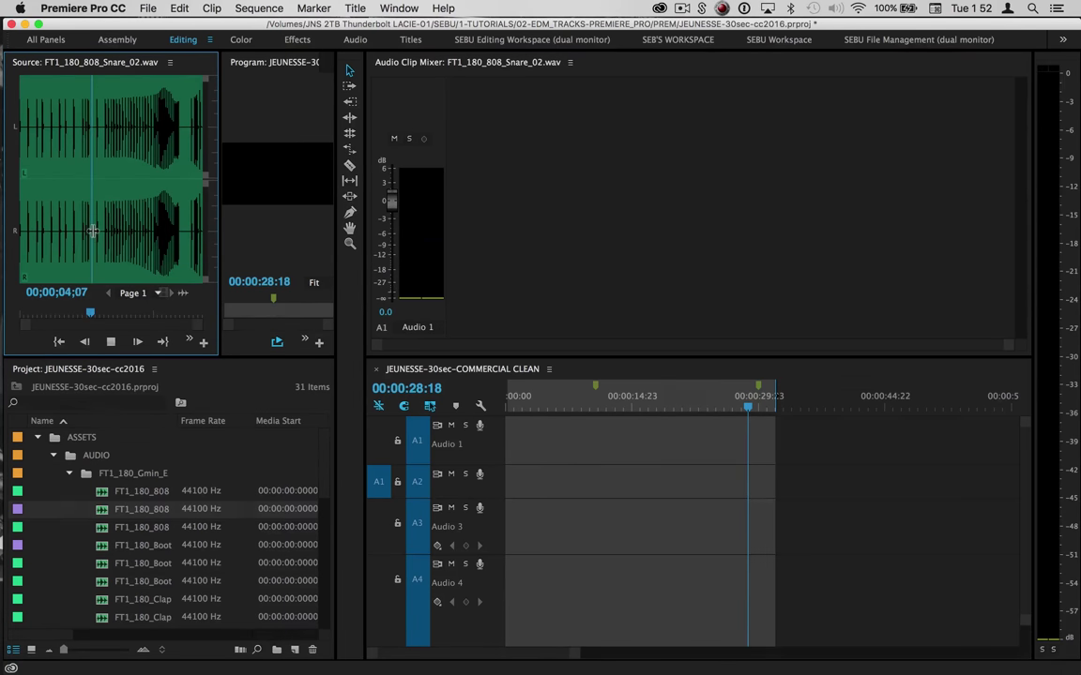
key(space)
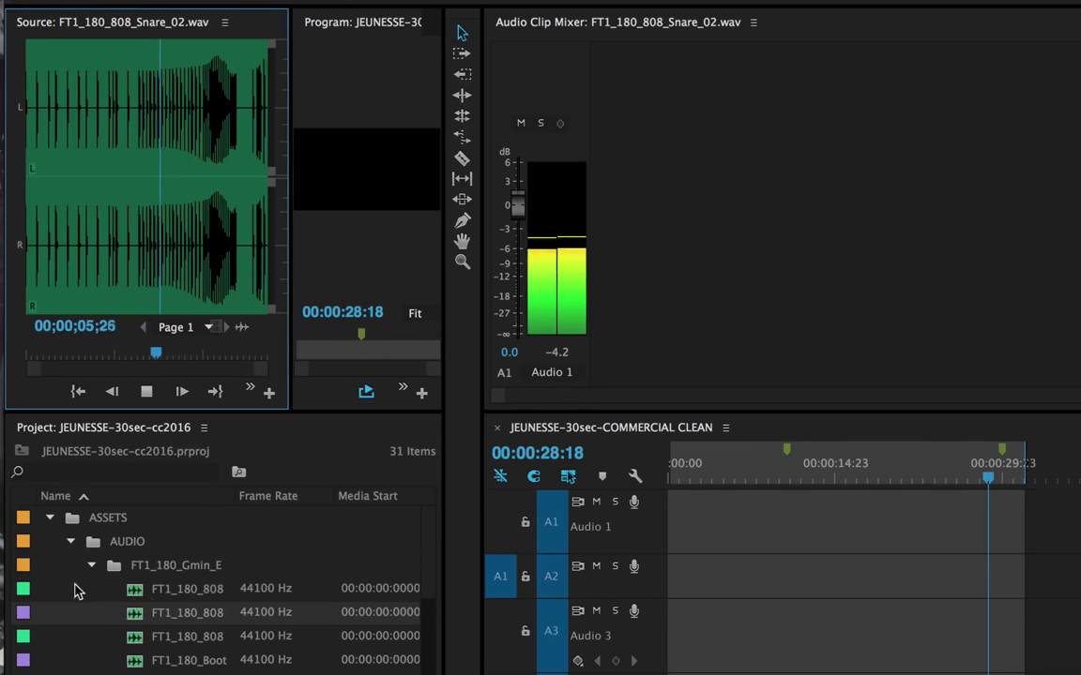
key(space)
Step: Place FT1_180_808_Snare_02.wav at the start of track Audio 1 and move the timeline playhead to 00:00:03:03
click(899, 652)
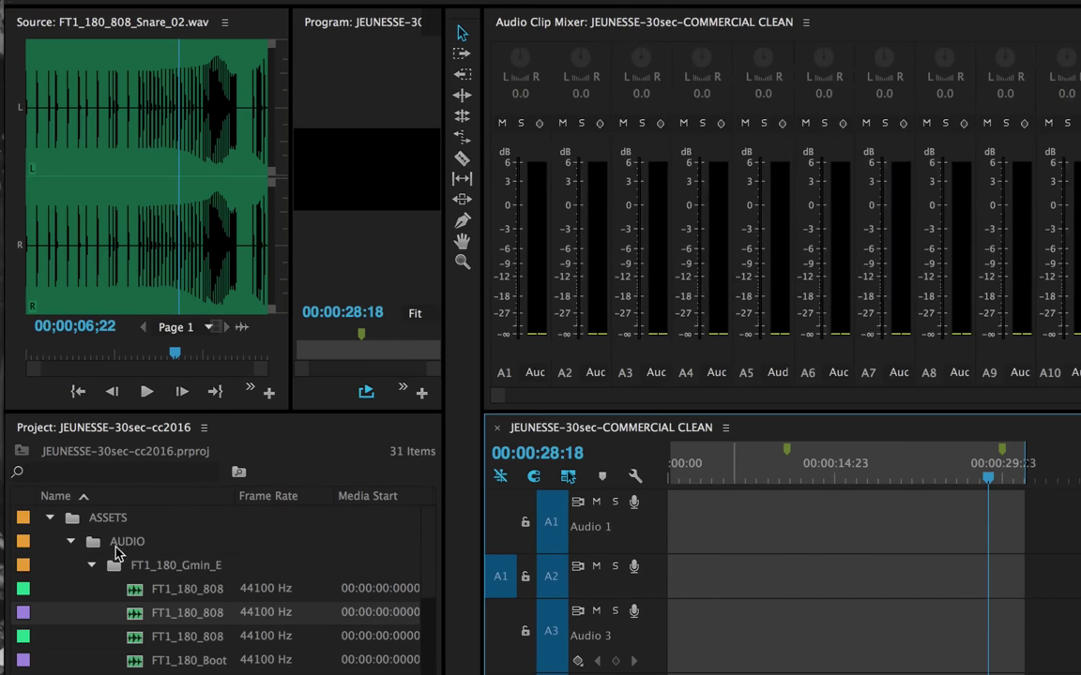
drag(136, 619, 654, 520)
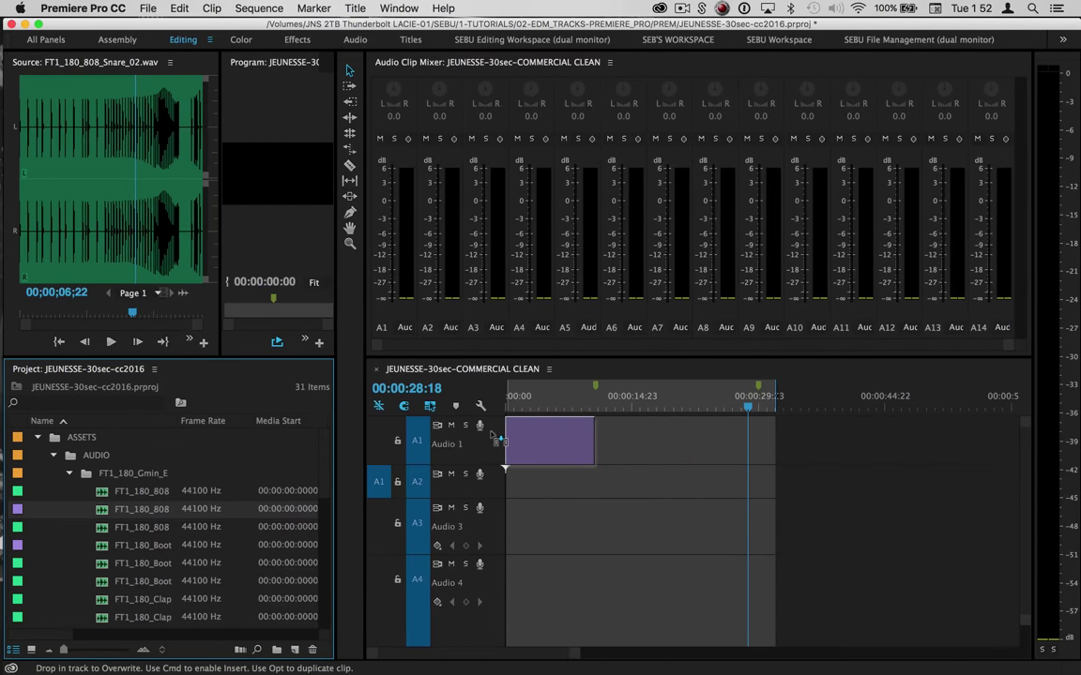
drag(497, 439, 499, 441)
click(532, 398)
key(=)
key(=)
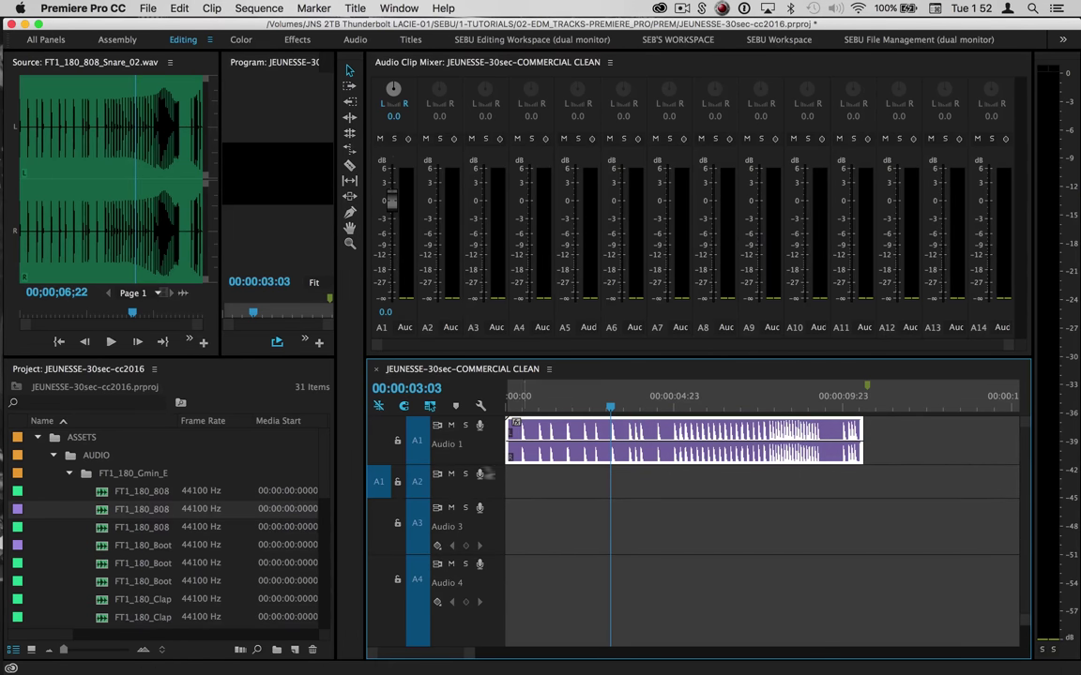
Step: Toggle snapping in the timeline and leave it turned on
key(shift)
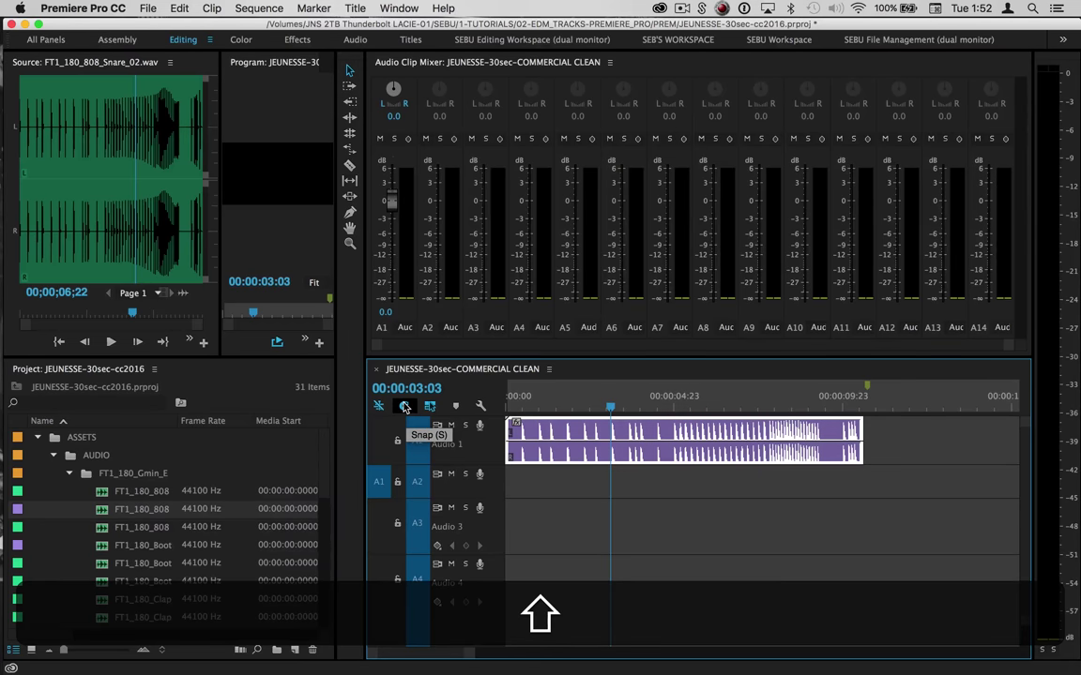
click(404, 406)
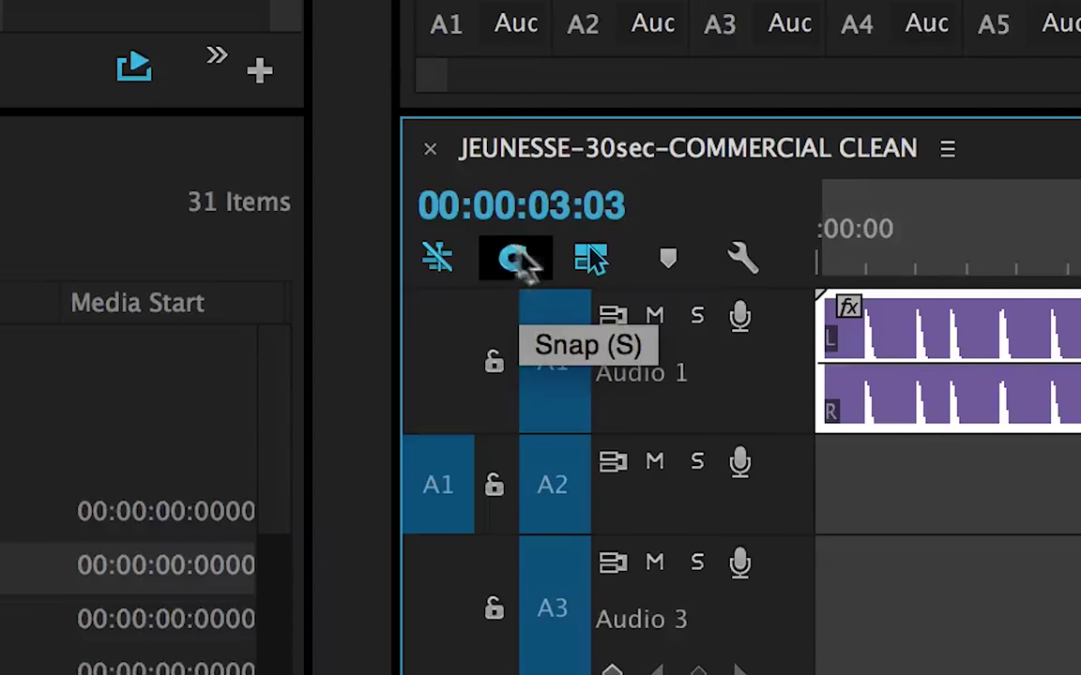
click(514, 263)
click(521, 265)
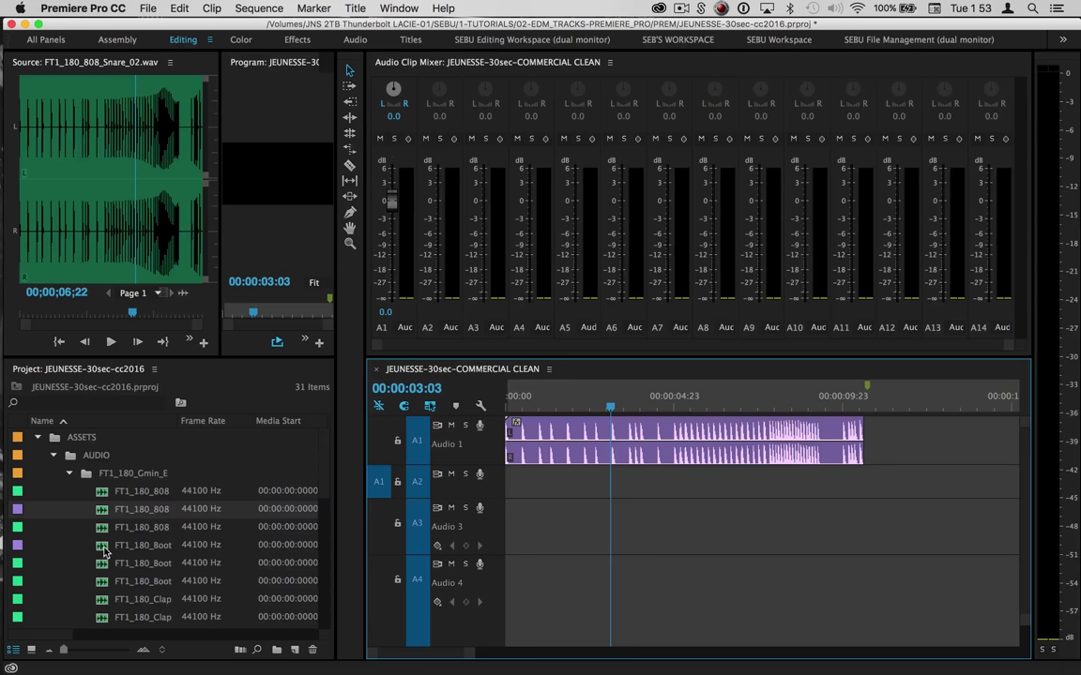
Step: Load FT1_180_Booty_Kick_01.wav in the Source monitor and play it
click(105, 551)
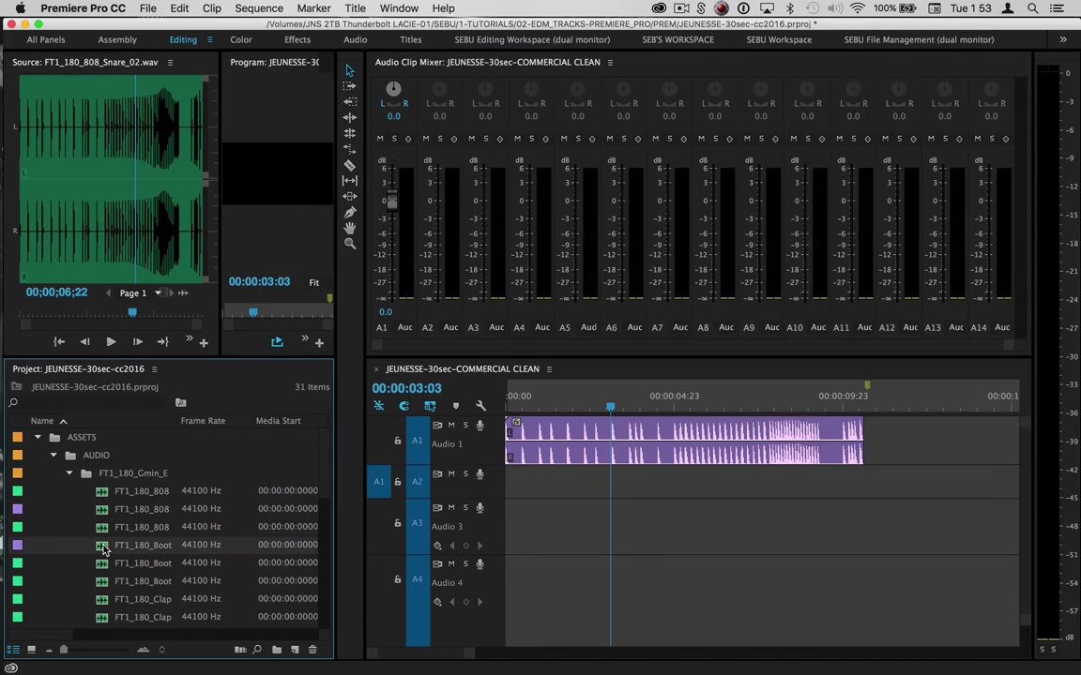
drag(105, 550, 58, 195)
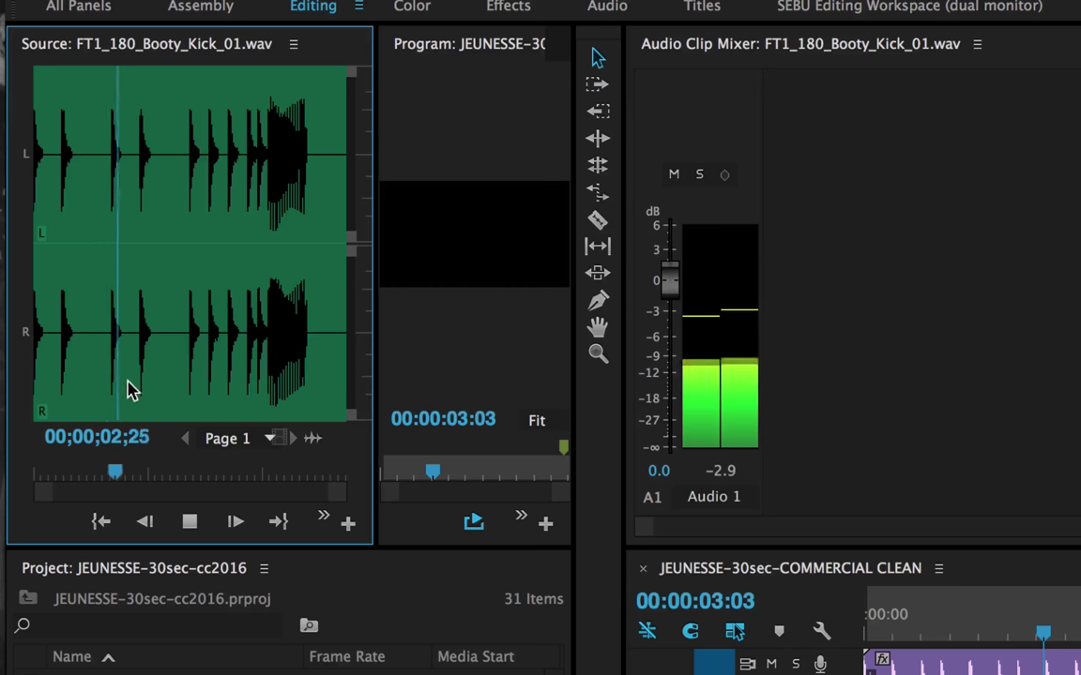
Step: Stop the source preview and place FT1_180_Booty_Kick_01.wav at the start of track Audio 2
key(space)
key(shift+1)
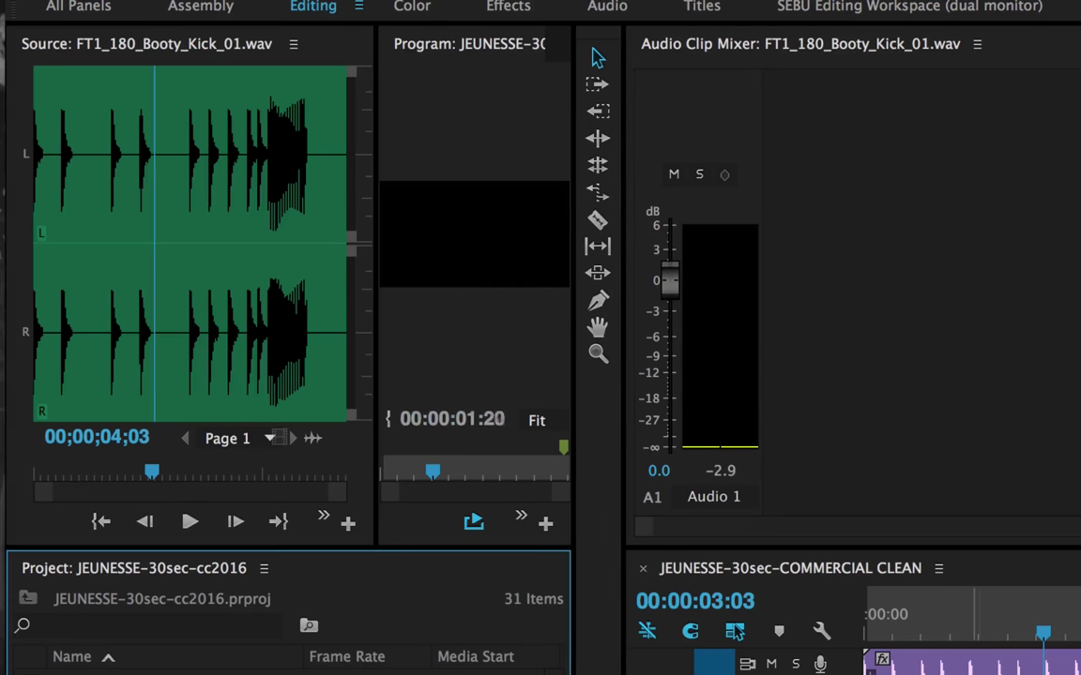
drag(143, 545, 509, 484)
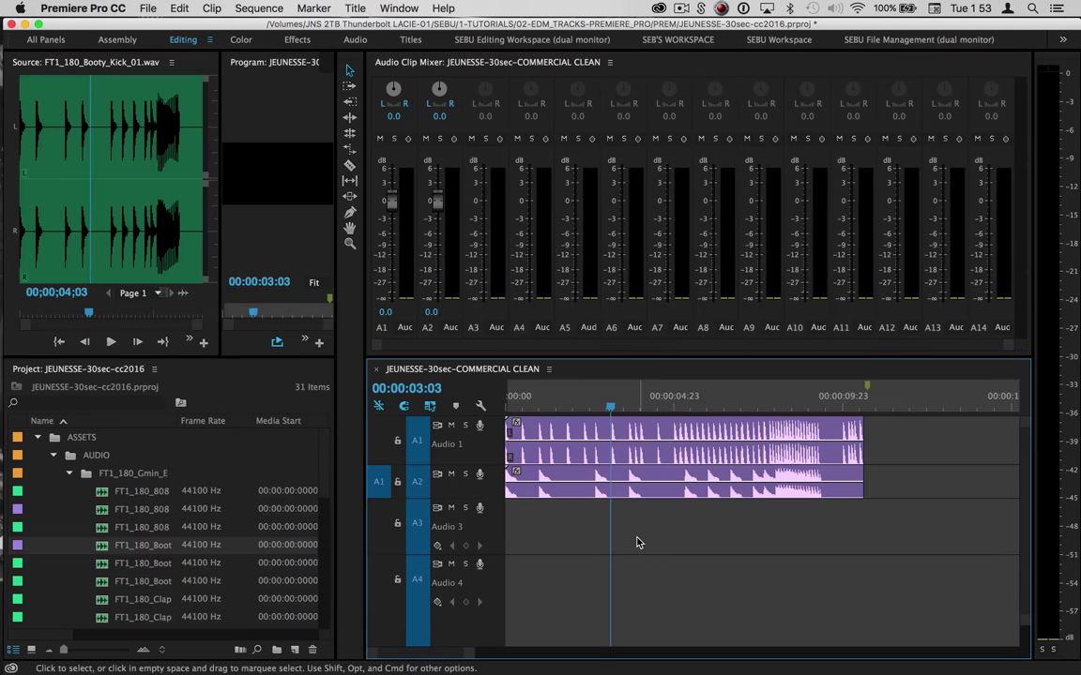
Step: Compare the snare and kick waveforms on Audio 1 and Audio 2 around 00:00:01:00 at frame level
click(537, 403)
key(=)
key(=)
key(=)
key(=)
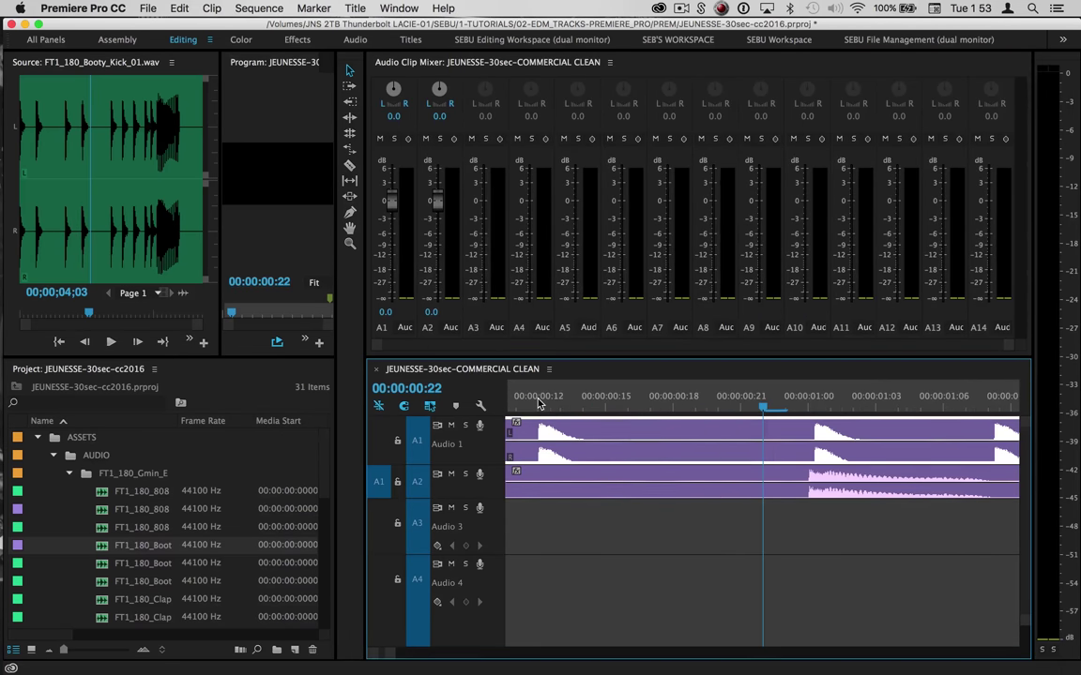
click(811, 405)
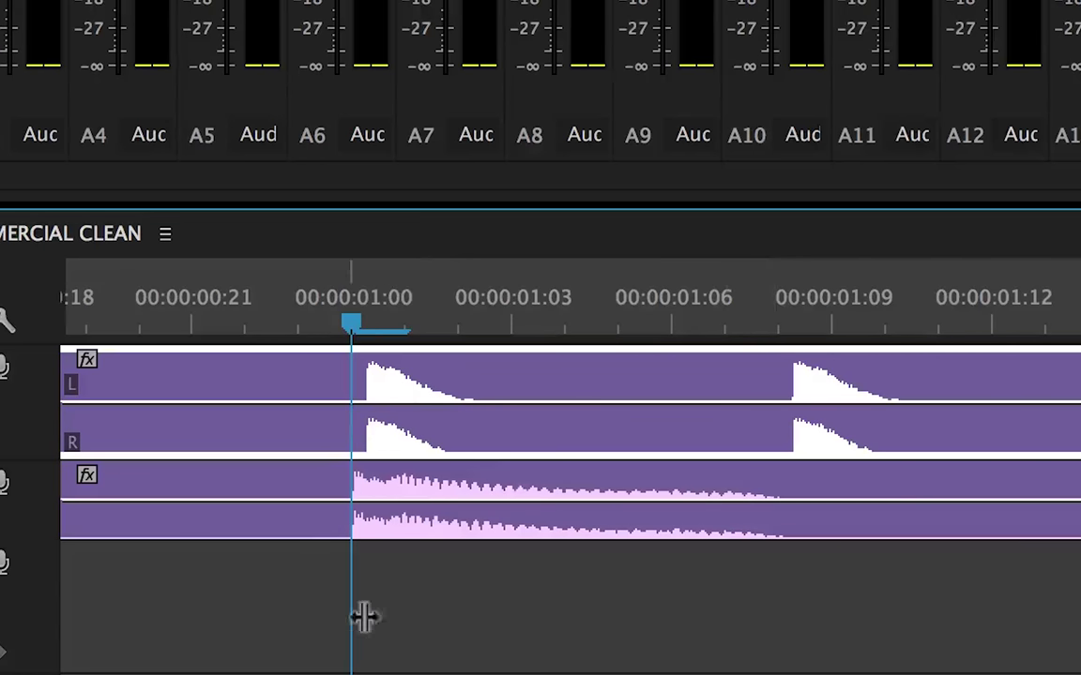
click(373, 640)
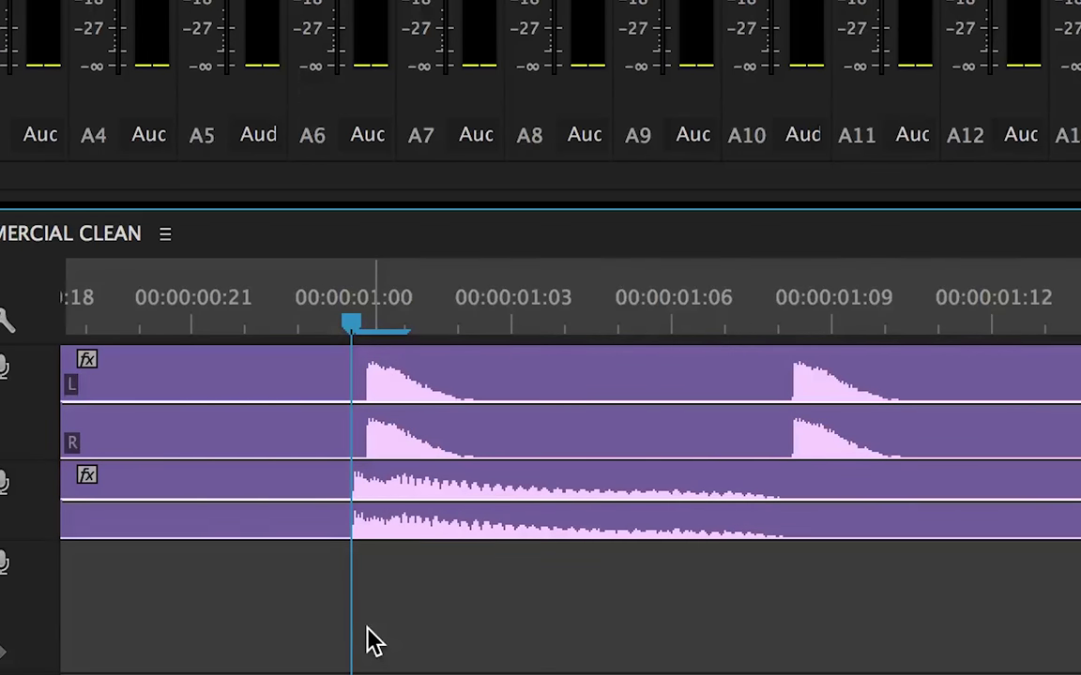
key(minus)
key(minus)
key(minus)
key(equal)
key(equal)
key(equal)
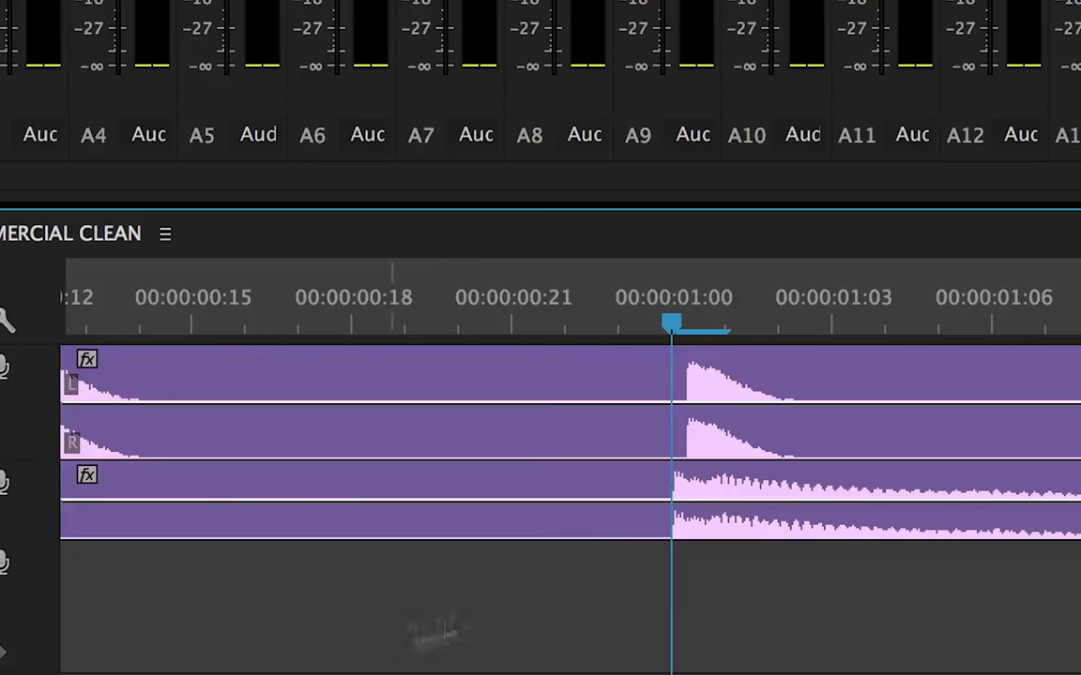
scroll(557, 611, right, 3)
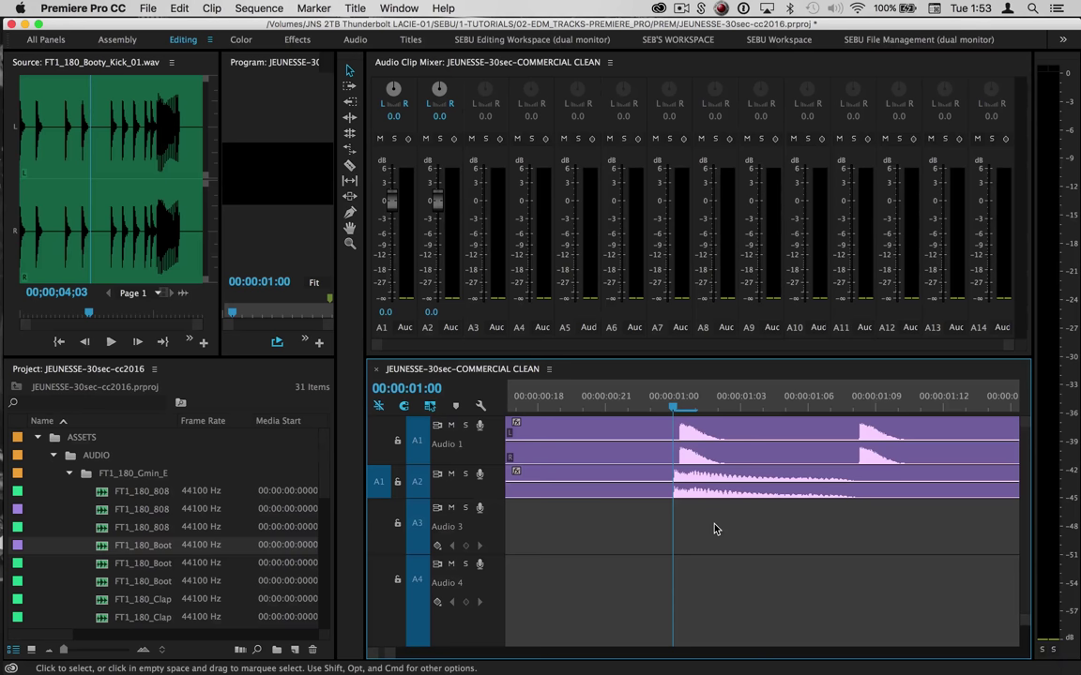
Step: Show audio time units on the timeline ruler and place the playhead between the kick and snare onsets near one second
right_click(246, 324)
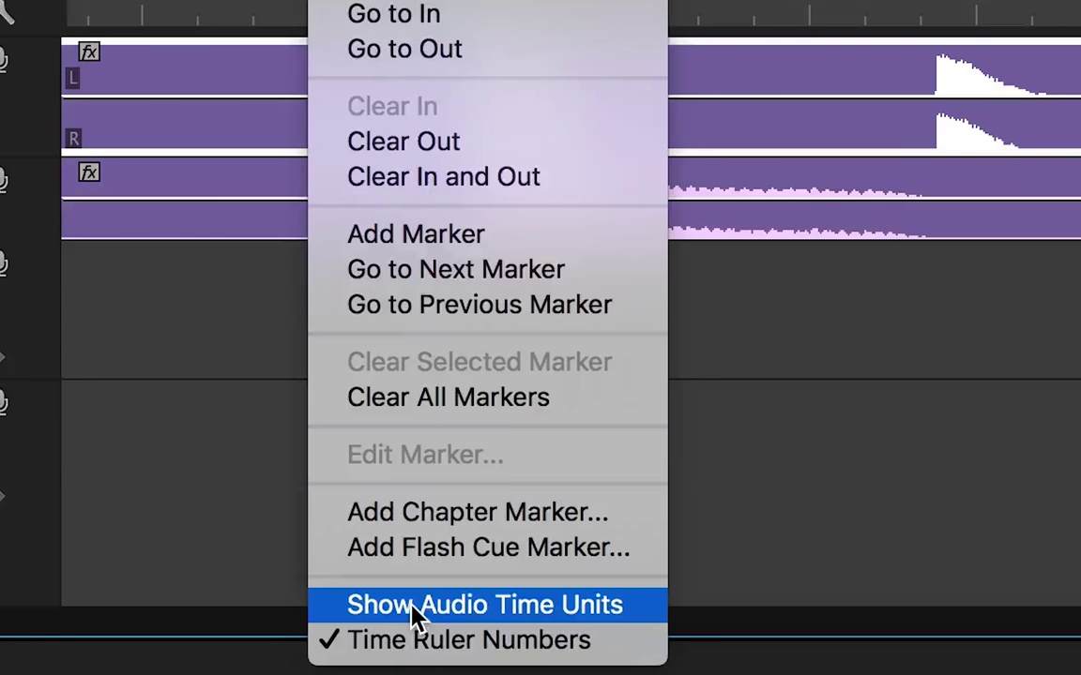
click(415, 608)
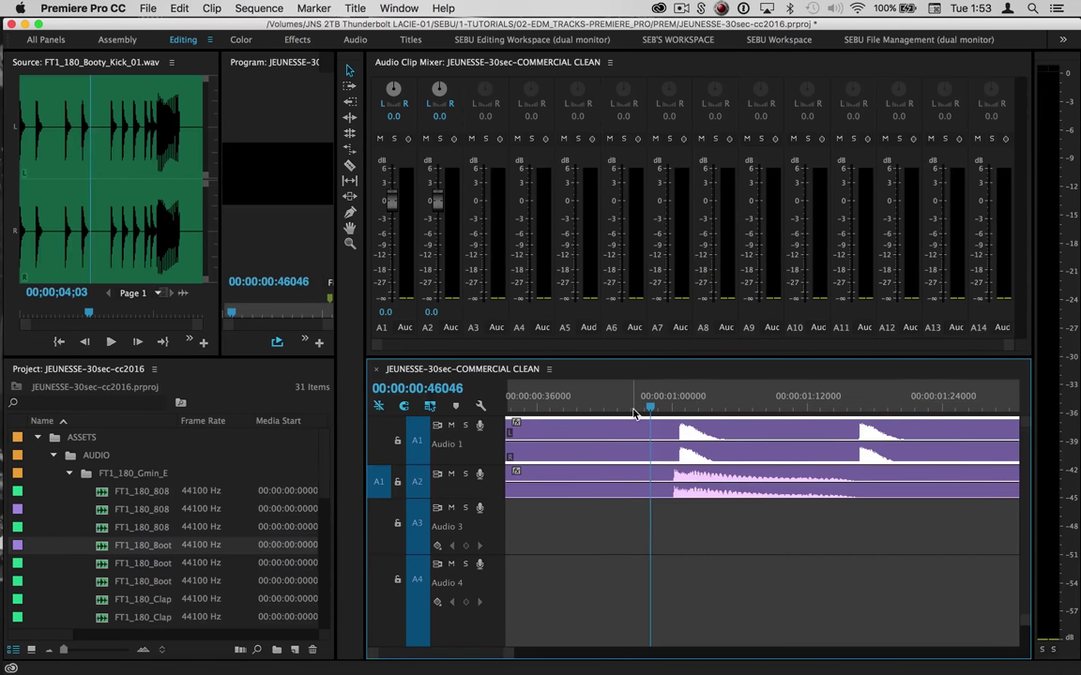
key(=)
key(=)
key(=)
key(=)
scroll(791, 442, right, 5)
click(777, 405)
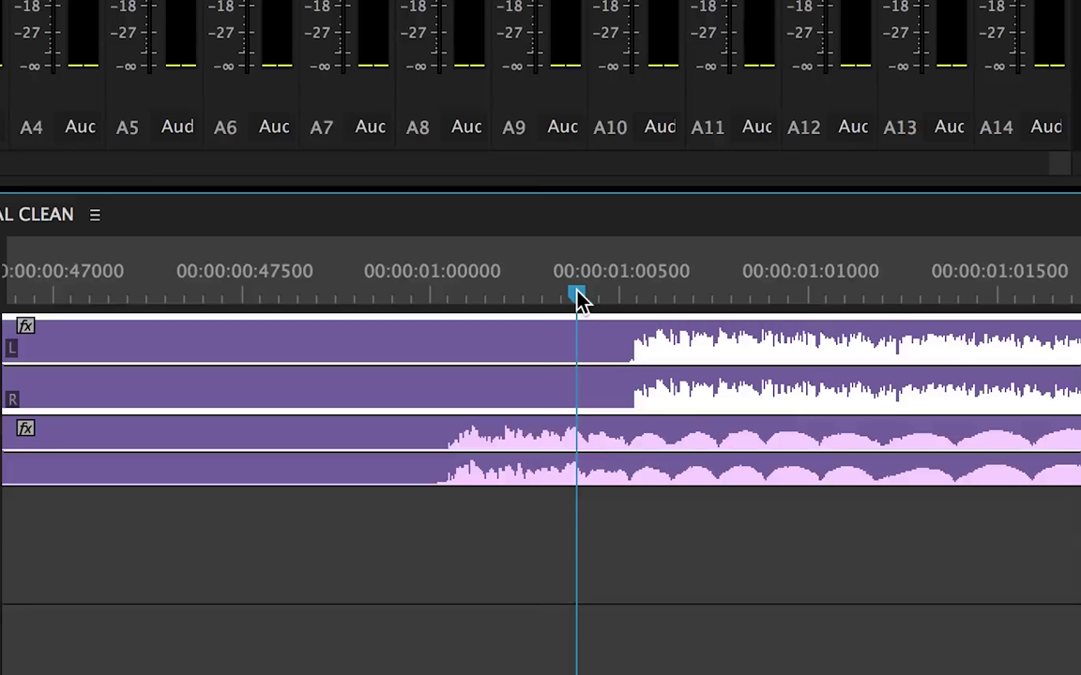
Step: Shift the Booty Kick clip on Audio 2 slightly later so its beat lines up with the snare onset on Audio 1
key(=)
key(=)
key(=)
key(=)
key(=)
key(-)
key(-)
key(-)
key(-)
key(minus)
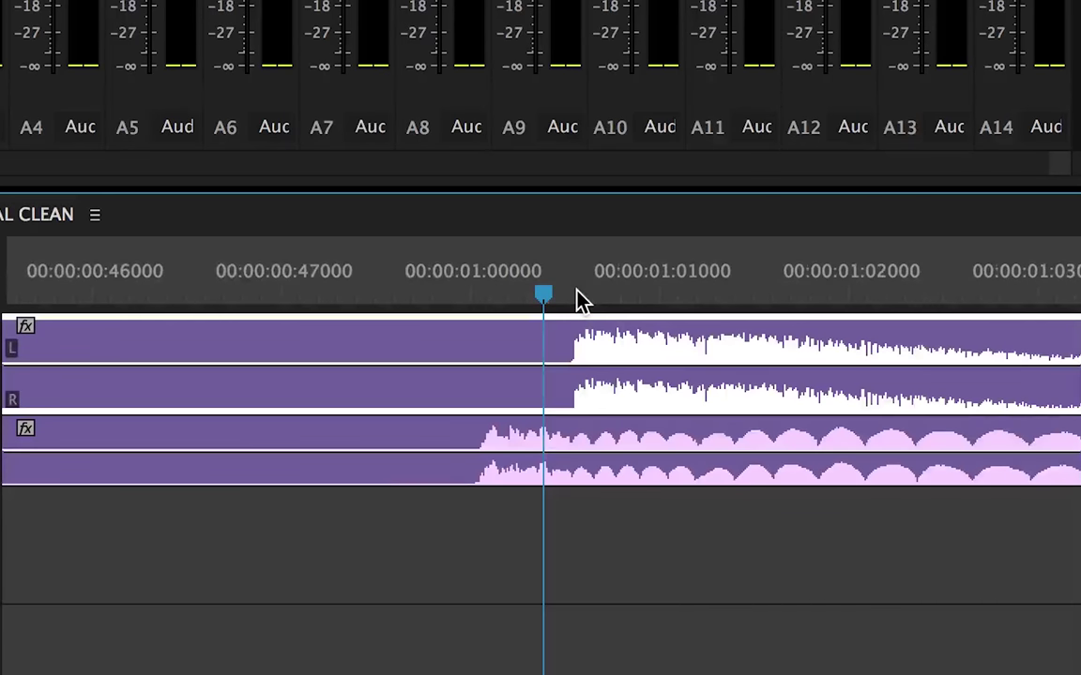
click(572, 296)
key(=)
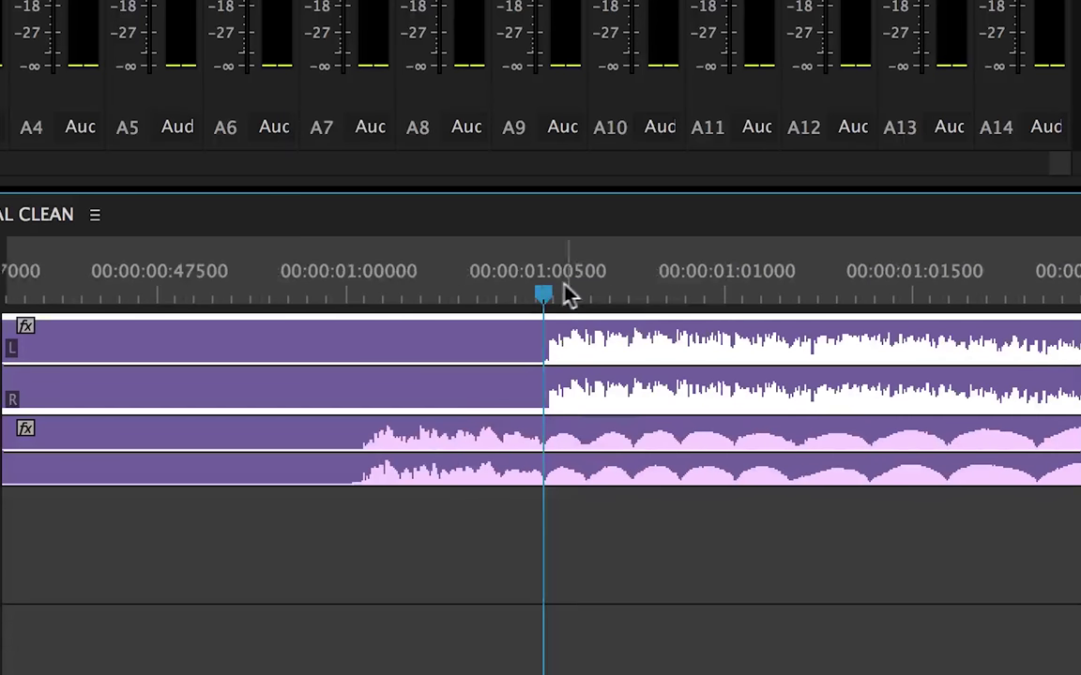
drag(550, 282, 544, 281)
drag(470, 438, 601, 455)
Step: Check the alignment of the kick and snare beats and play the sequence across both clips
key(=)
click(461, 293)
key(minus)
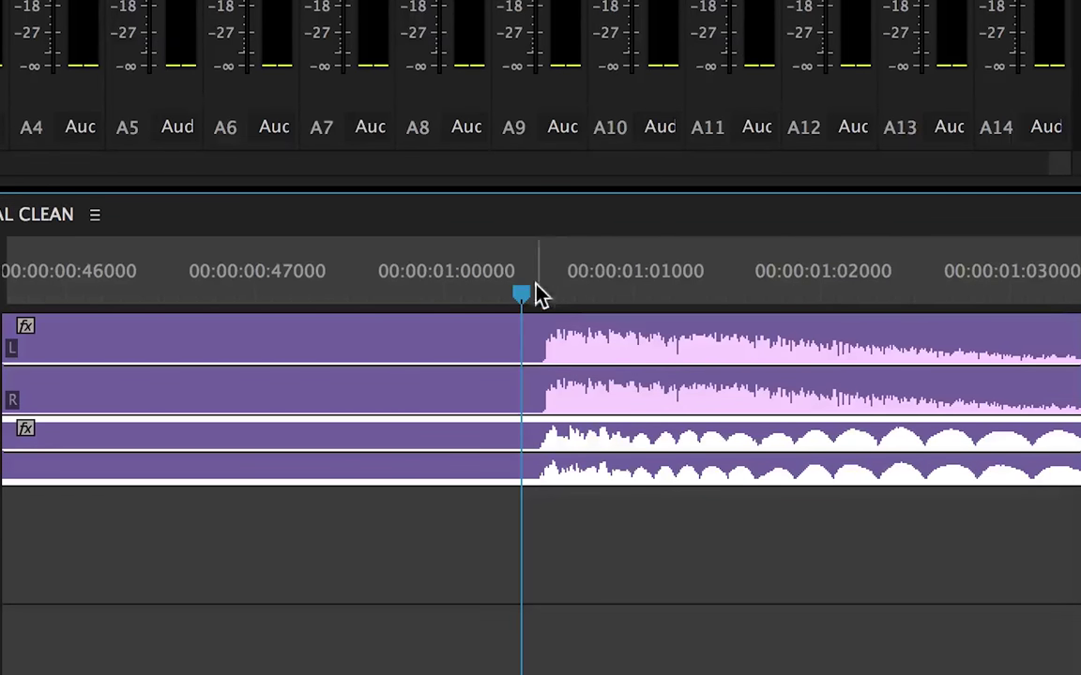
drag(550, 290, 452, 291)
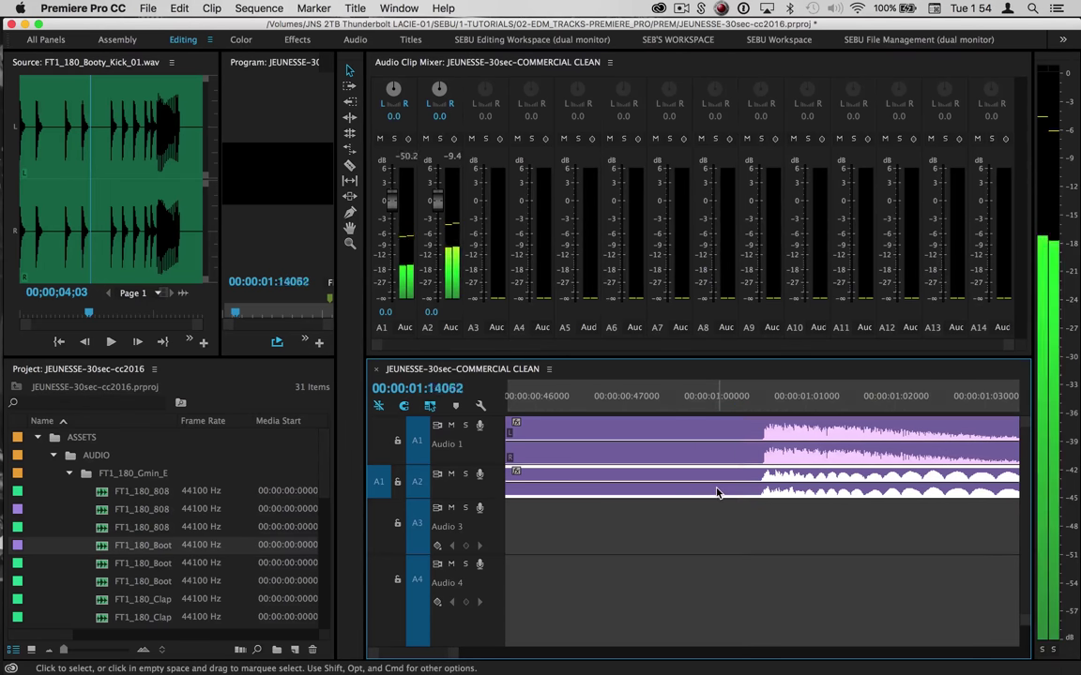
key(minus)
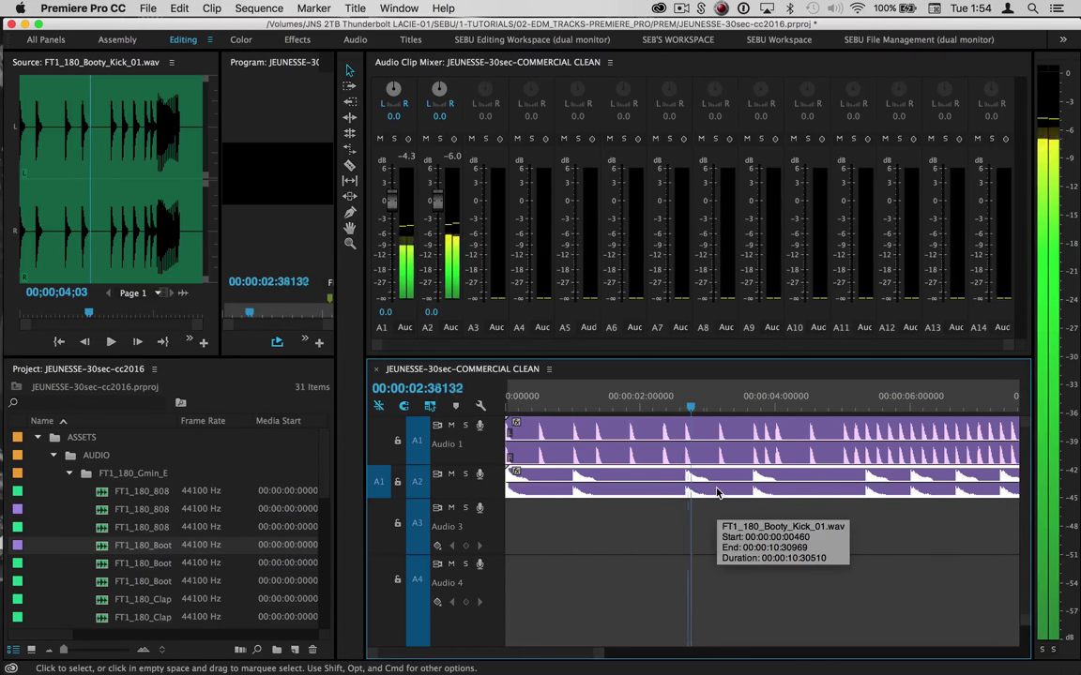
key(equal)
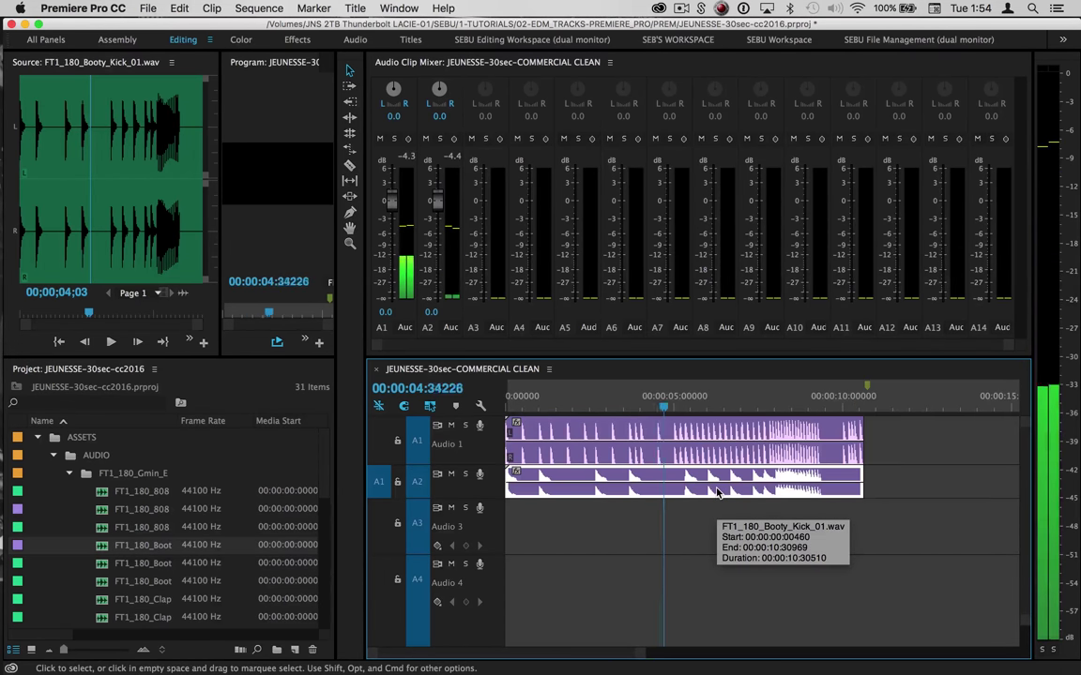
key(backslash)
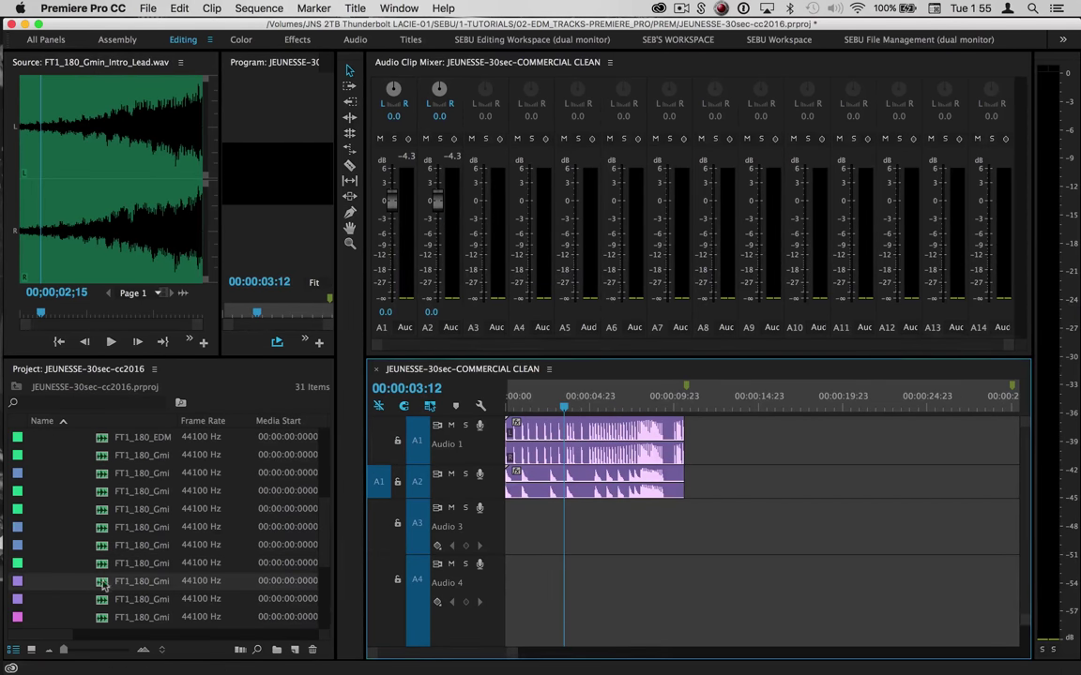
Step: Preview FT1_180_Gmin_Intro_Lead.wav, place it at the start of track Audio 3, and play the sequence
click(96, 253)
key(space)
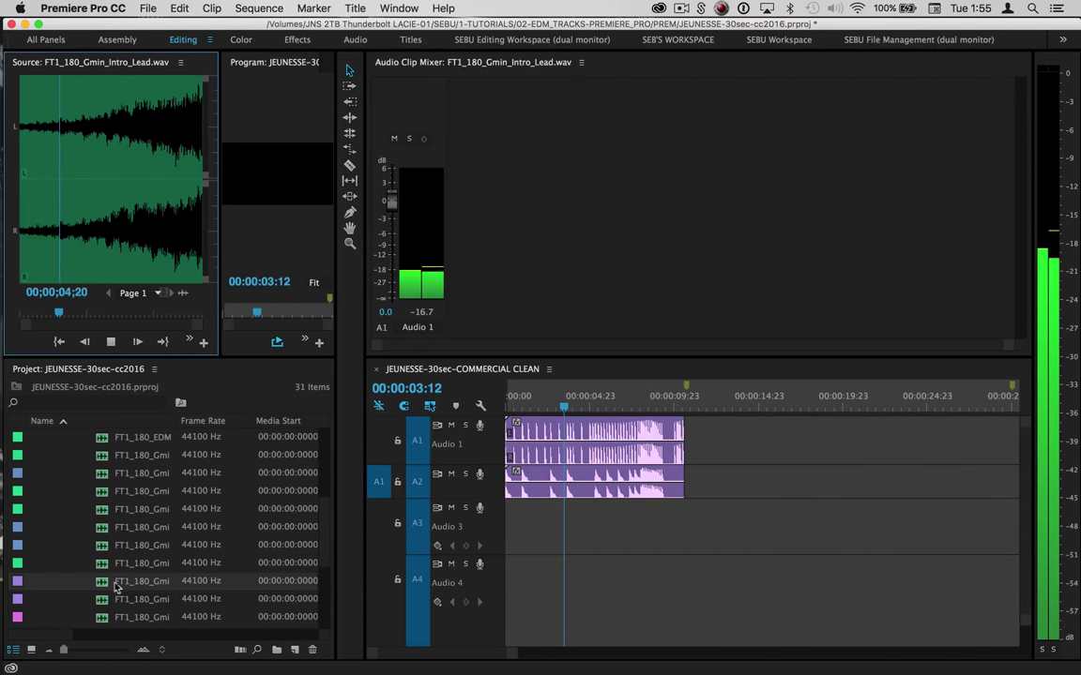
drag(112, 583, 503, 515)
key(space)
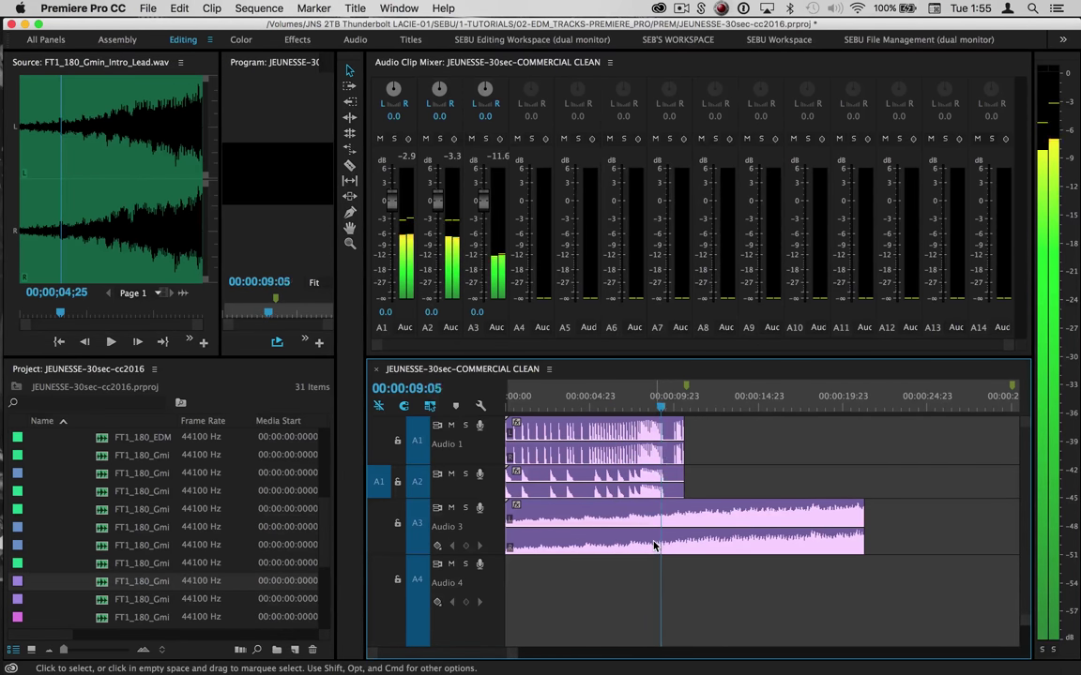
Step: Drop the opening part of the intro lead on Audio 3 so it ends with the drum clips, and play its end
drag(511, 514, 368, 522)
click(633, 395)
key(space)
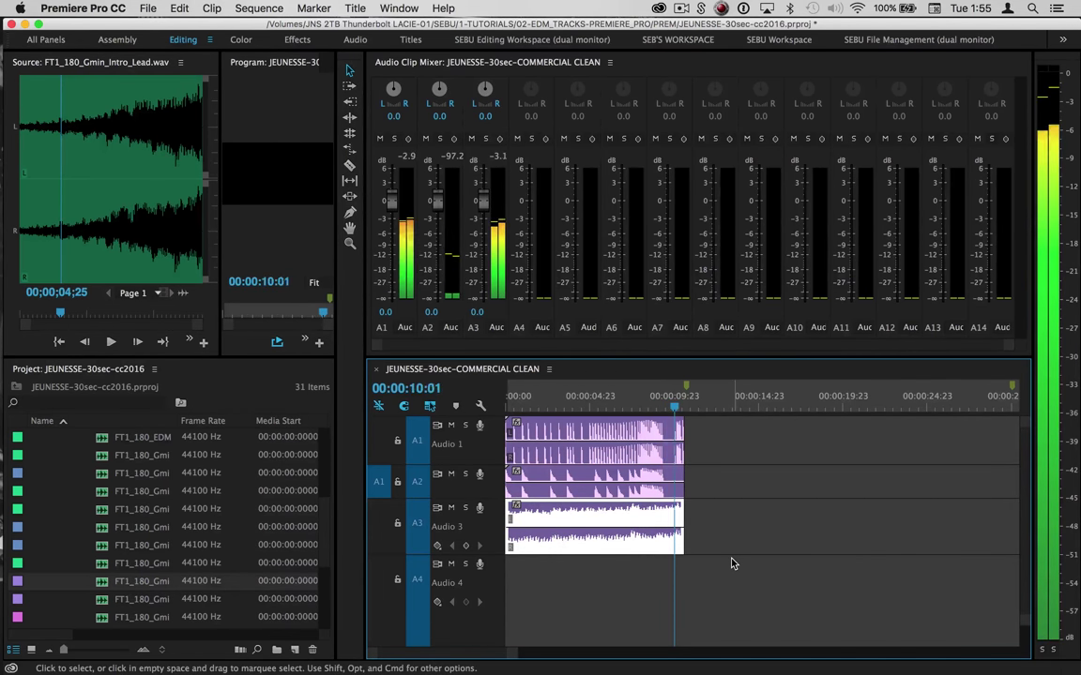
key(space)
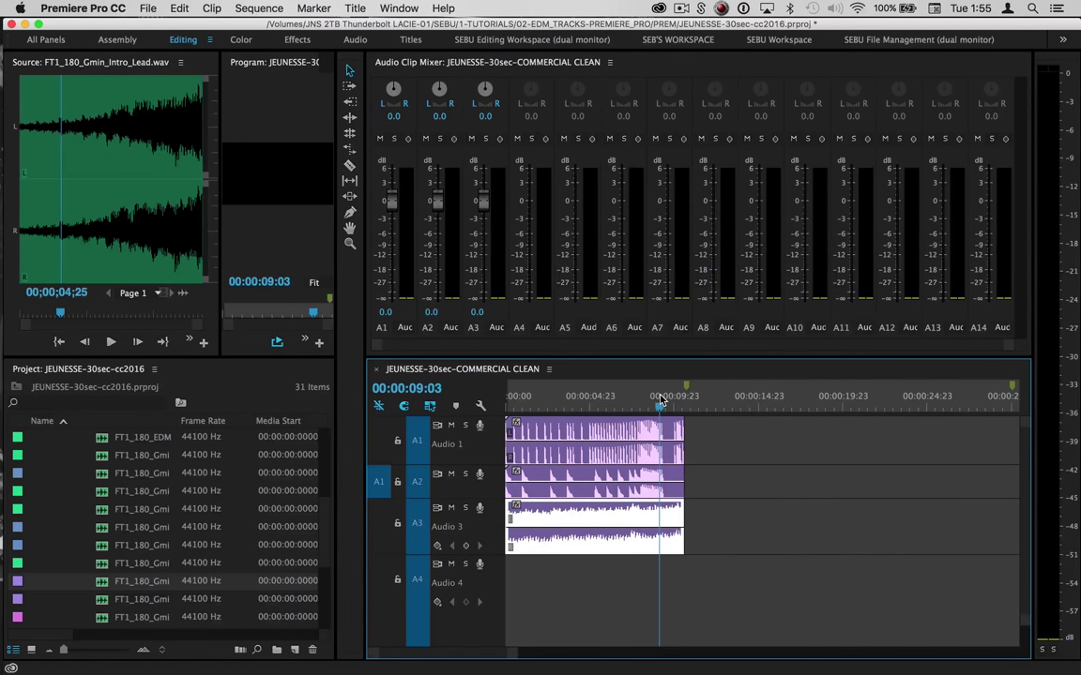
Step: Cut the intro lead on Audio 3 where the drum roll stops, shortly after 00:00:09:00, and delete the remainder
key(=)
key(=)
key(=)
key(c)
click(691, 467)
key(v)
click(754, 465)
key(Delete)
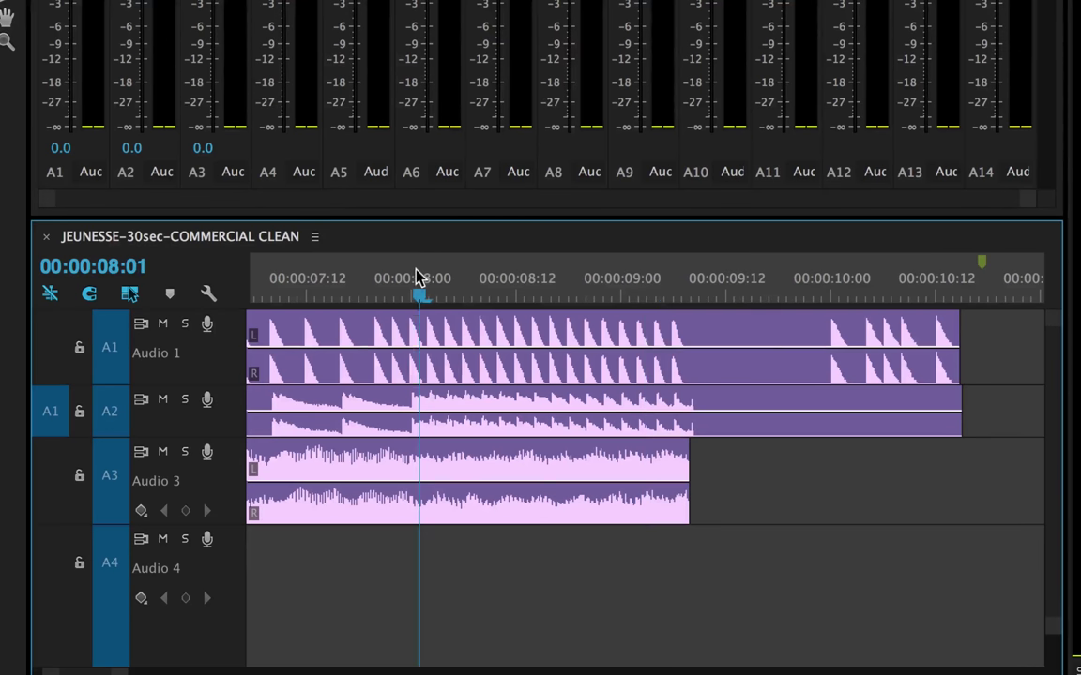
Step: Play the sequence through the shortened end of the intro lead
key(-)
key(-)
key(-)
key(-)
key(space)
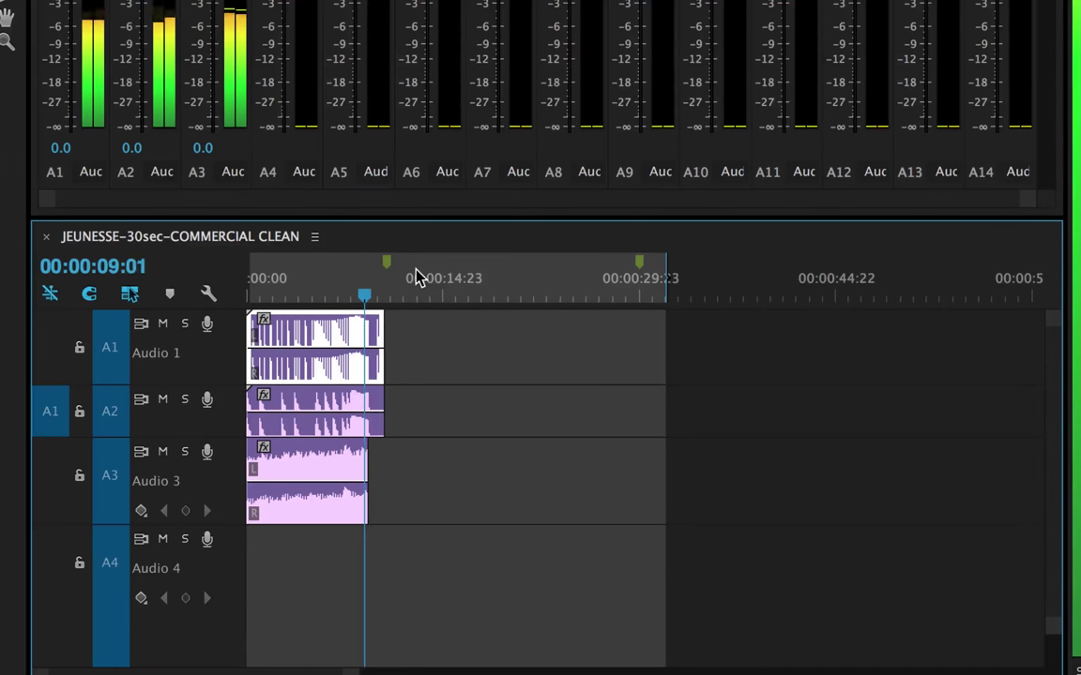
Step: Apply the default Constant Power transition to the start of the Audio 3 clip and lengthen it to nearly two seconds
click(254, 458)
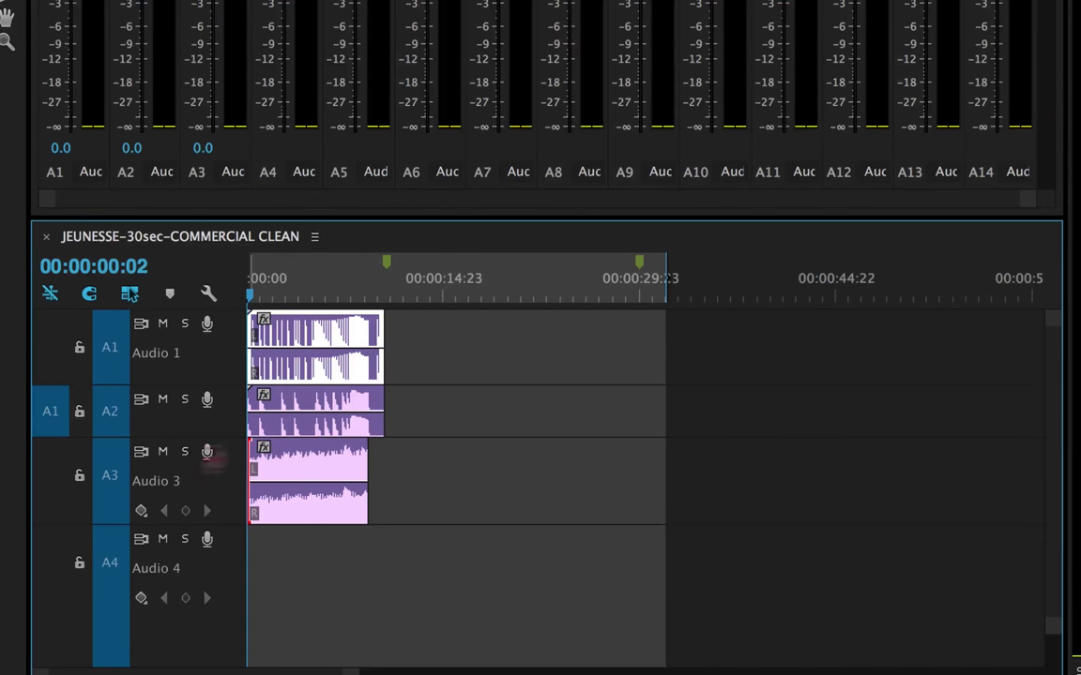
right_click(251, 472)
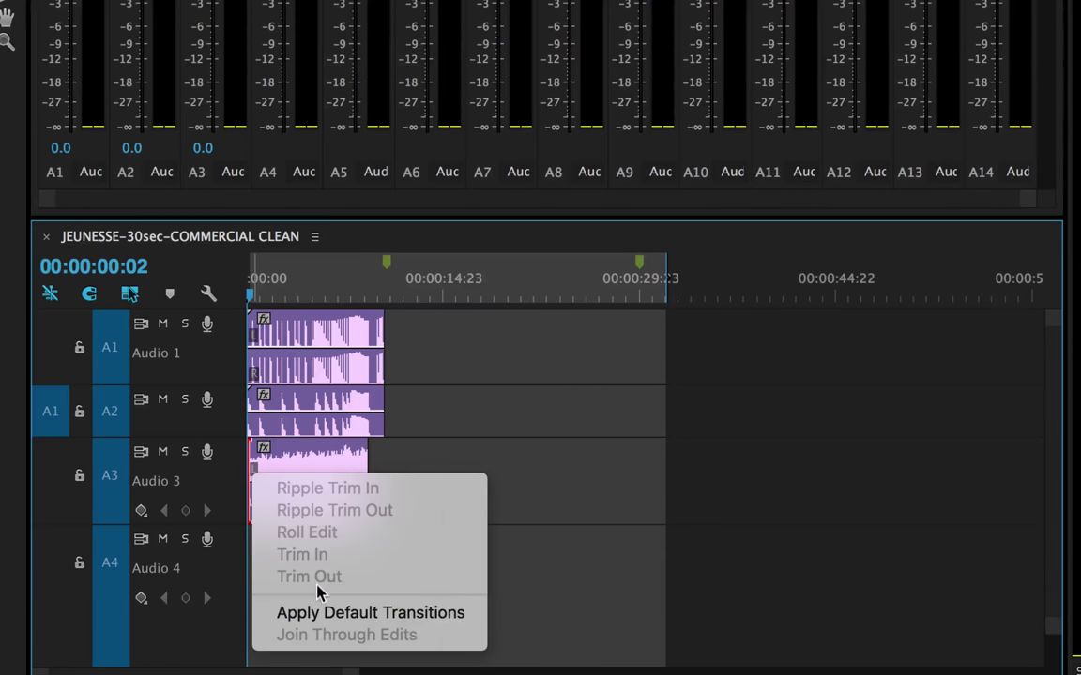
click(324, 613)
key(=)
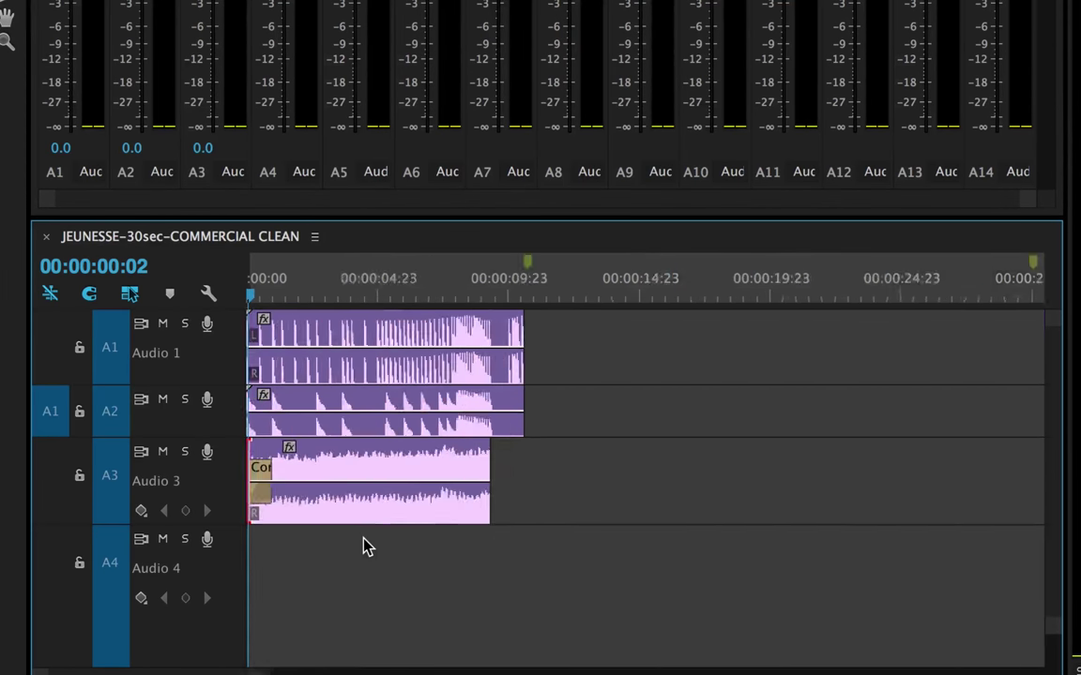
key(=)
key(=)
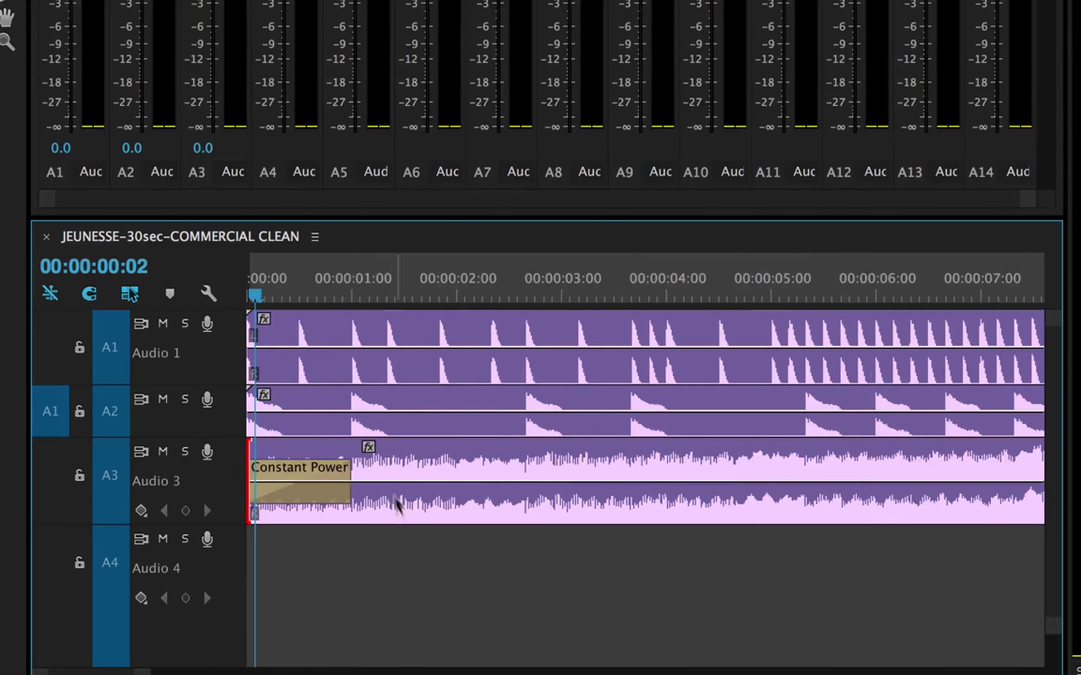
drag(348, 470, 444, 470)
key(-)
key(-)
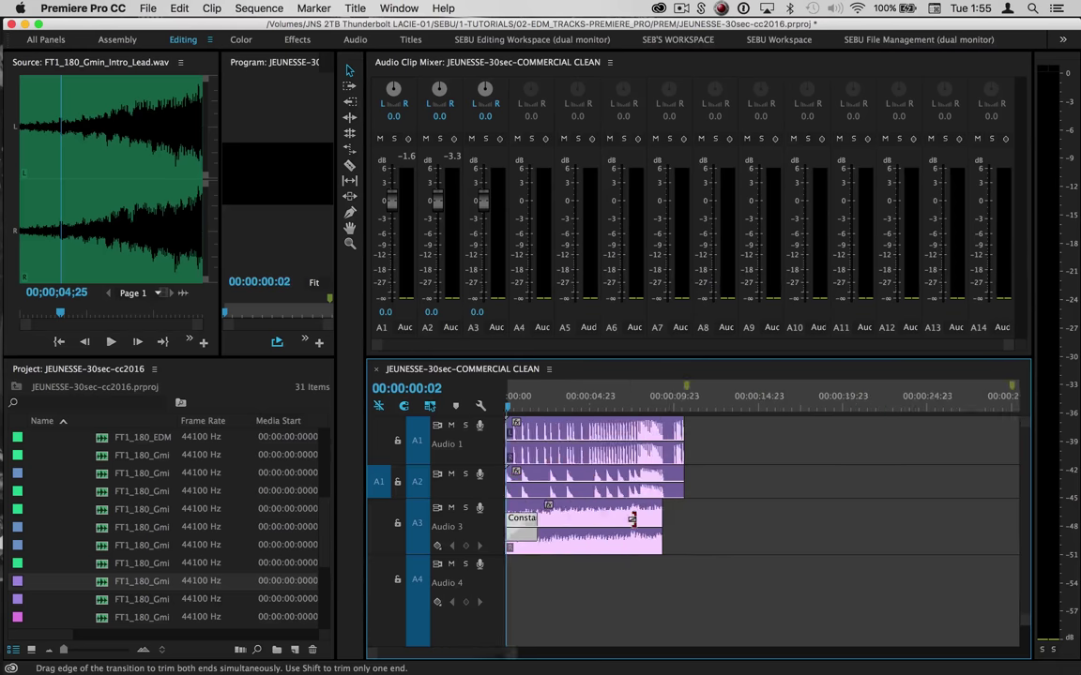
key(-)
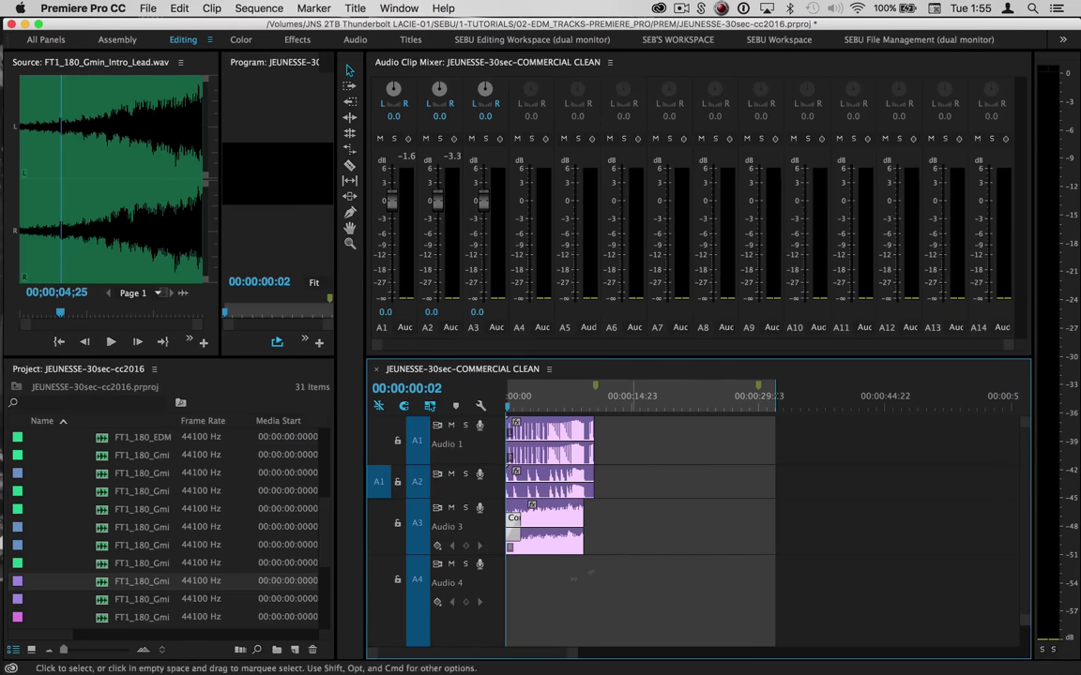
Step: Preview FT1_180_Gmin_Riser_Fx_01.wav and place it on track Audio 4, ending together with the Audio 3 clip
scroll(86, 580, down, 3)
double_click(104, 514)
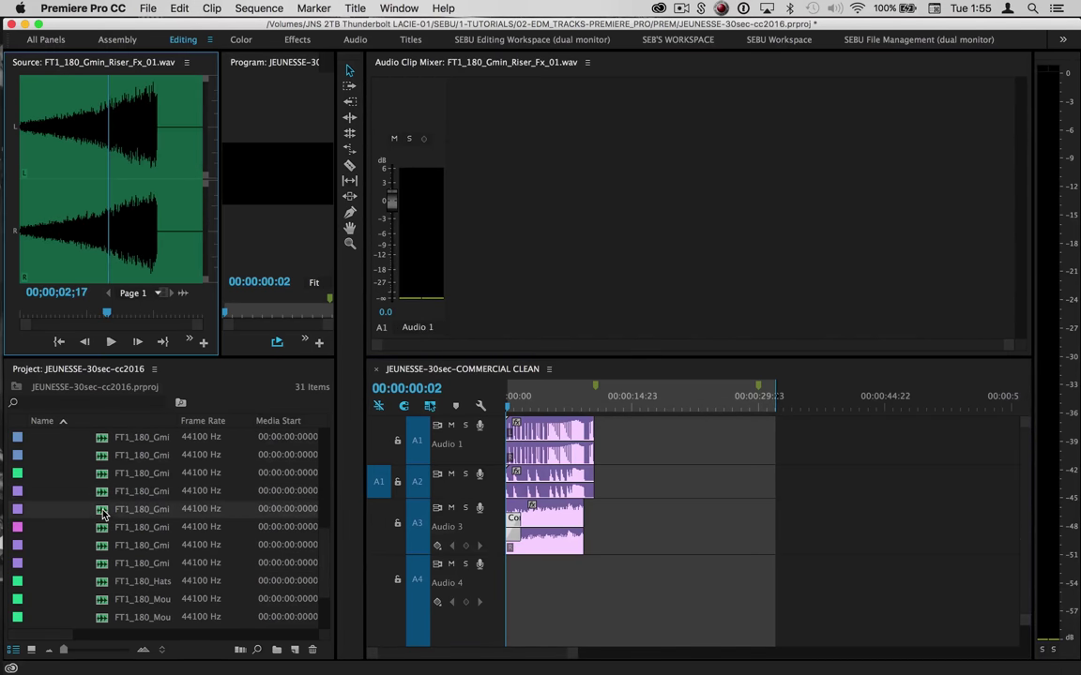
key(space)
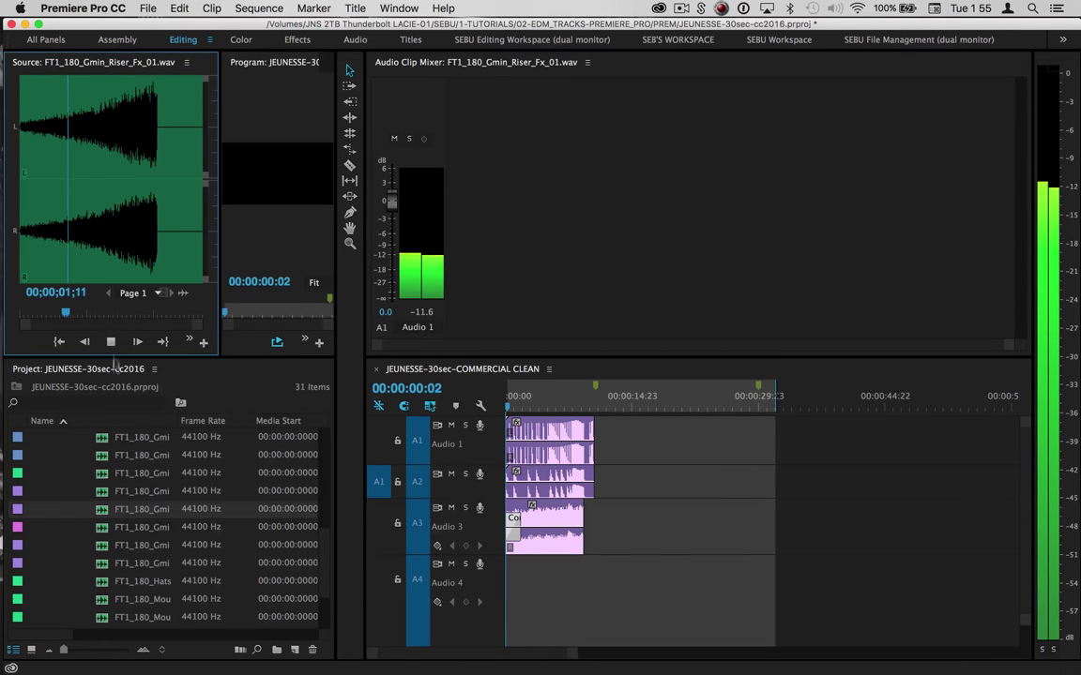
click(111, 344)
drag(101, 506, 545, 601)
Step: Move the riser on Audio 4 later so its peak meets the end of the Audio 3 clip, and play that passage
key(=)
key(=)
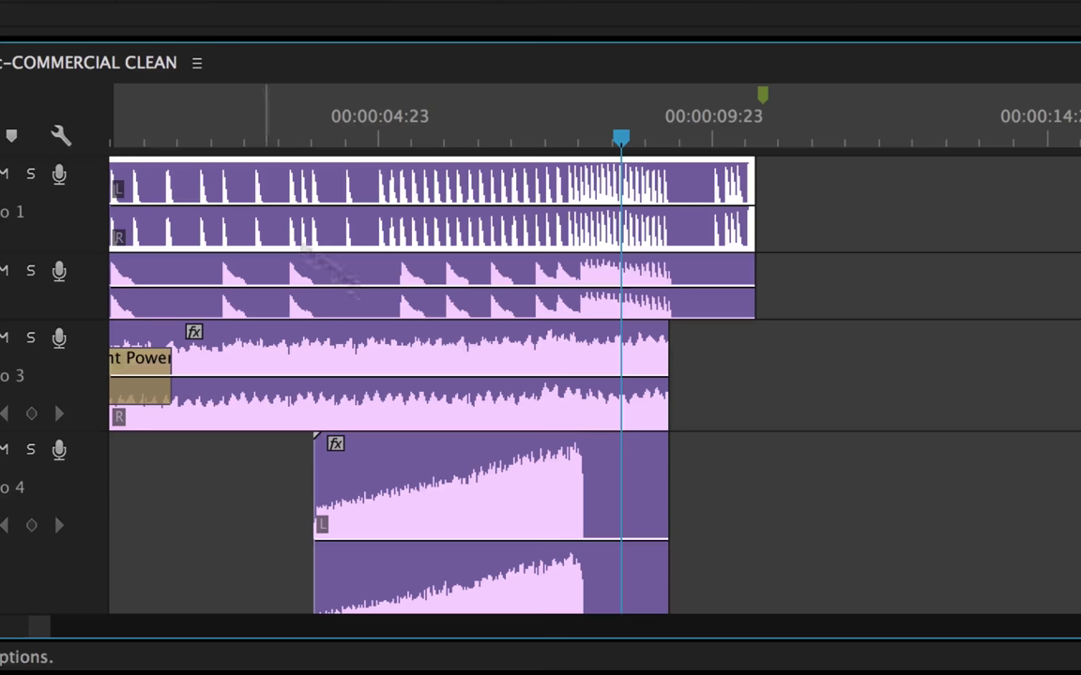
drag(712, 586, 759, 591)
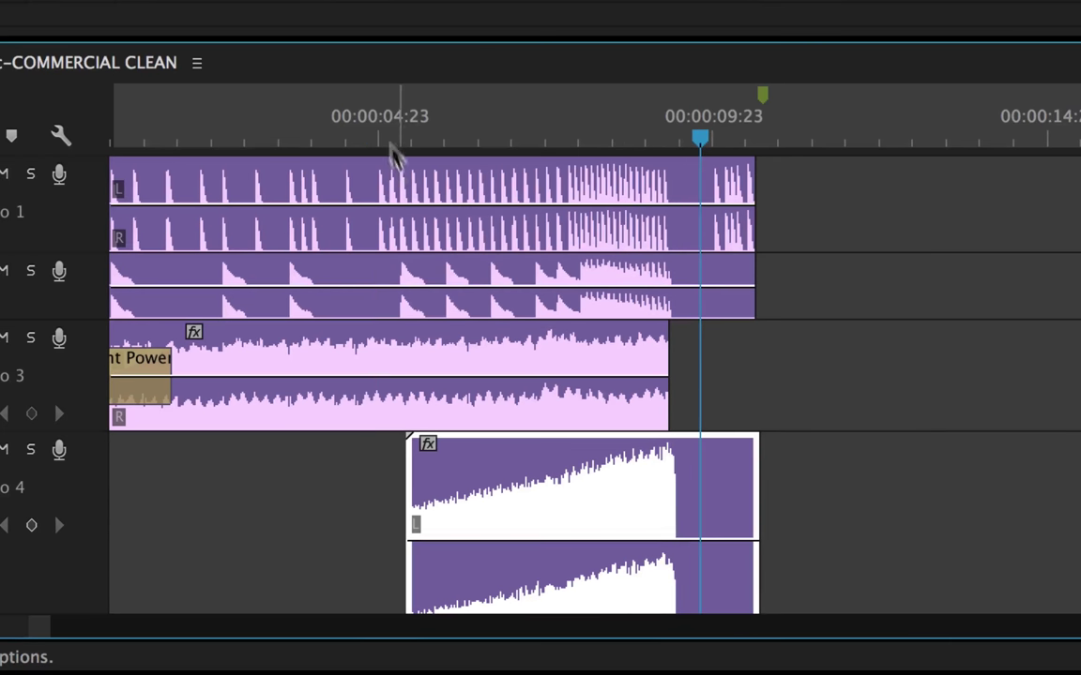
click(377, 118)
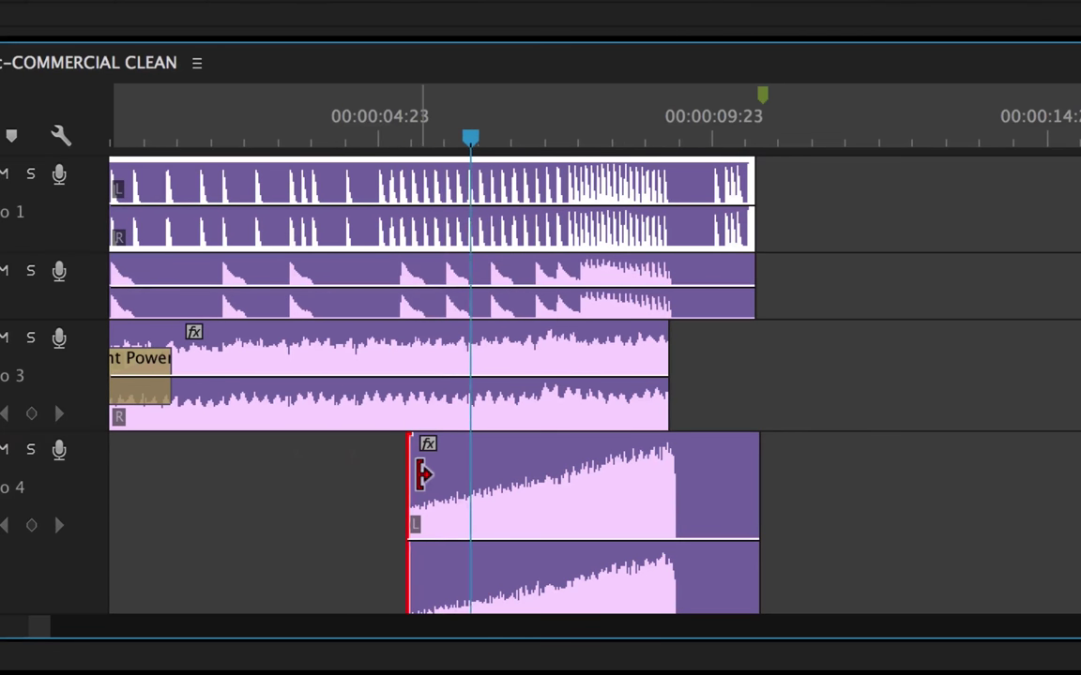
click(854, 541)
scroll(854, 541, down, 1)
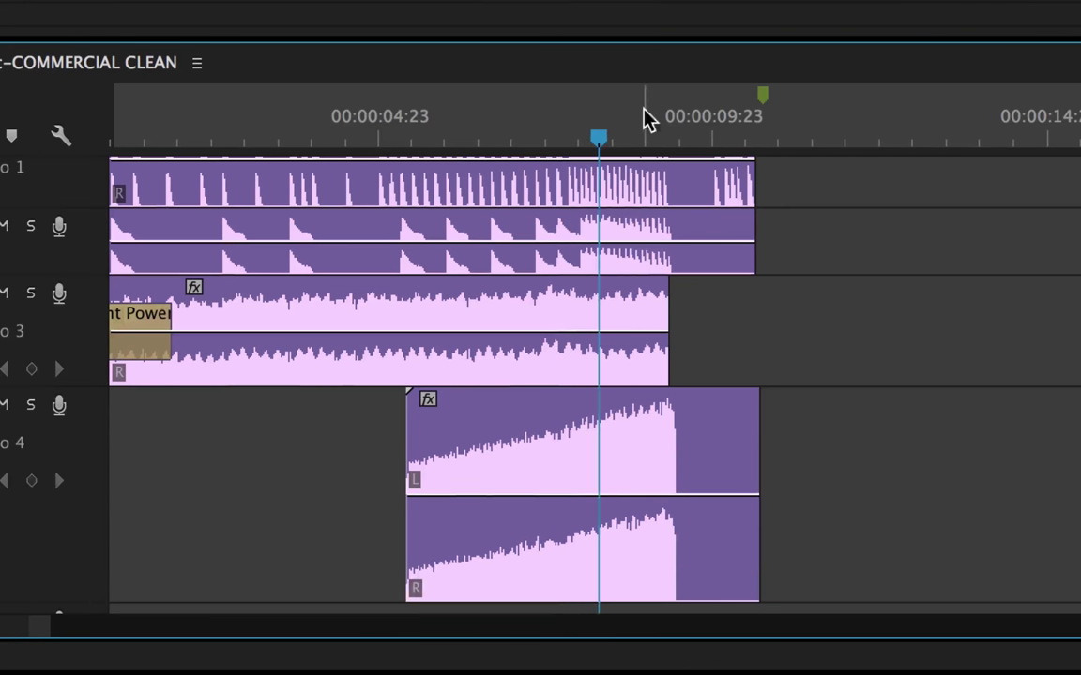
Step: Preview FT1_180_Gmin_Riser_Synth.wav and place it on track Audio 5 at the start of the sequence
drag(607, 42, 607, 0)
key(minus)
key(minus)
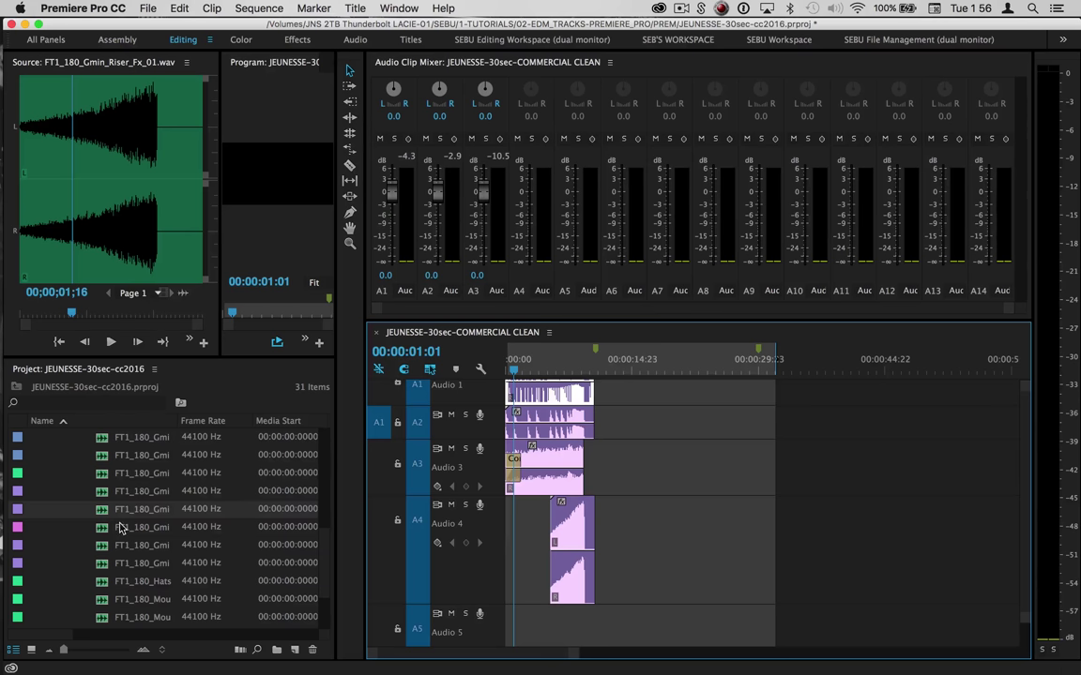
double_click(102, 547)
key(space)
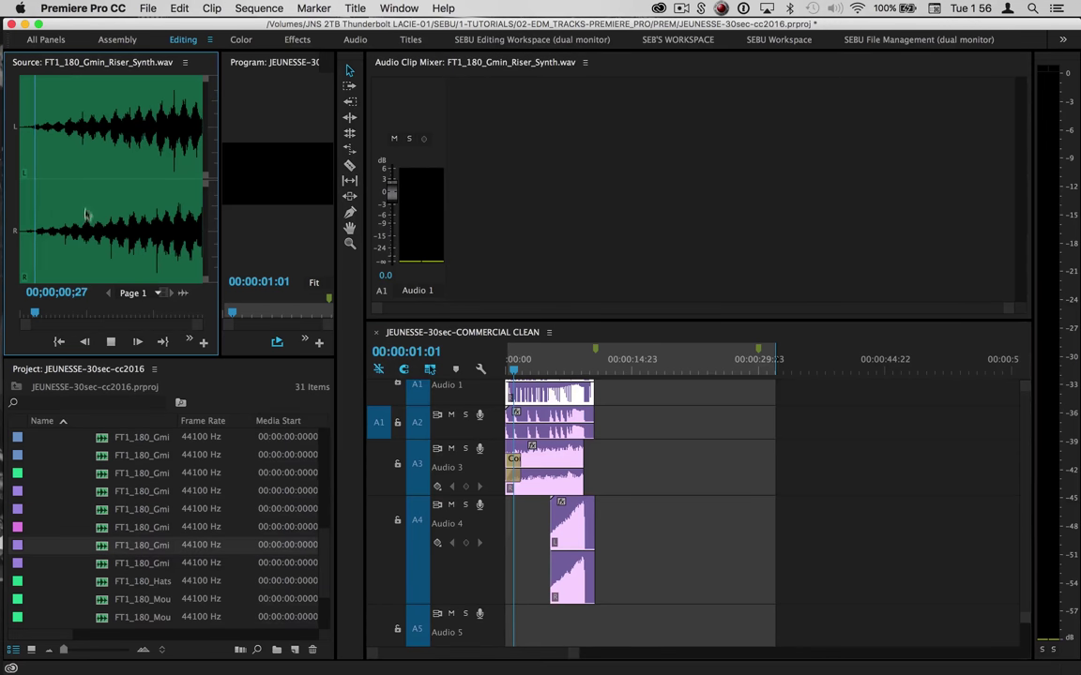
key(space)
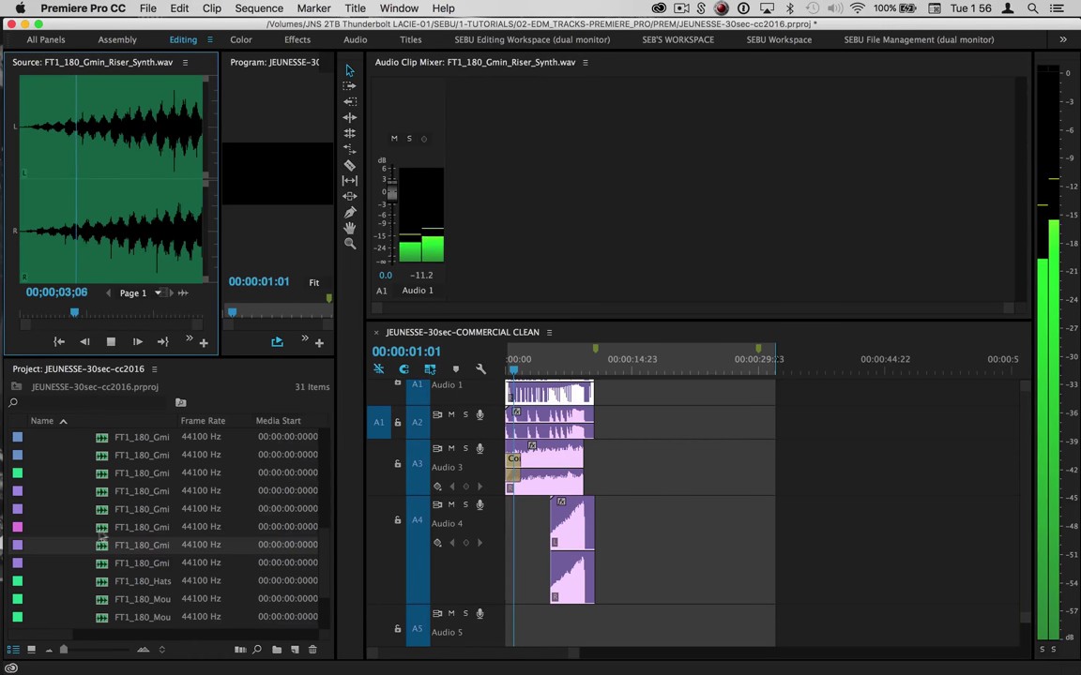
drag(94, 554, 497, 637)
Step: Play the sequence with the synth riser layered under the other tracks
scroll(624, 635, down, 5)
key(space)
scroll(637, 536, up, 3)
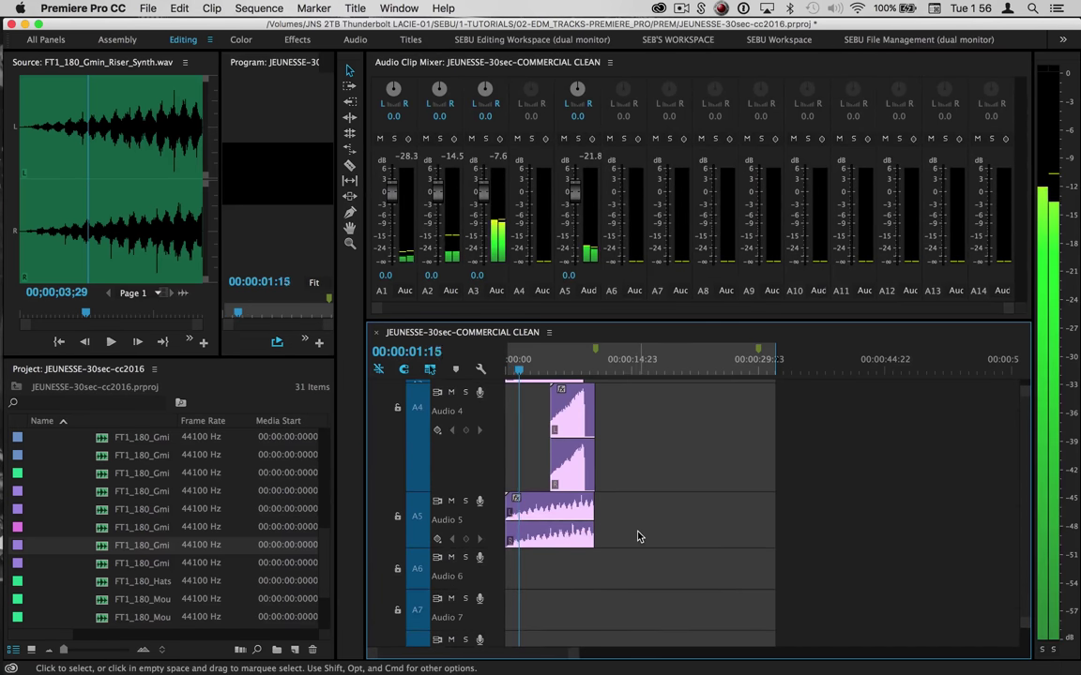
scroll(637, 537, up, 3)
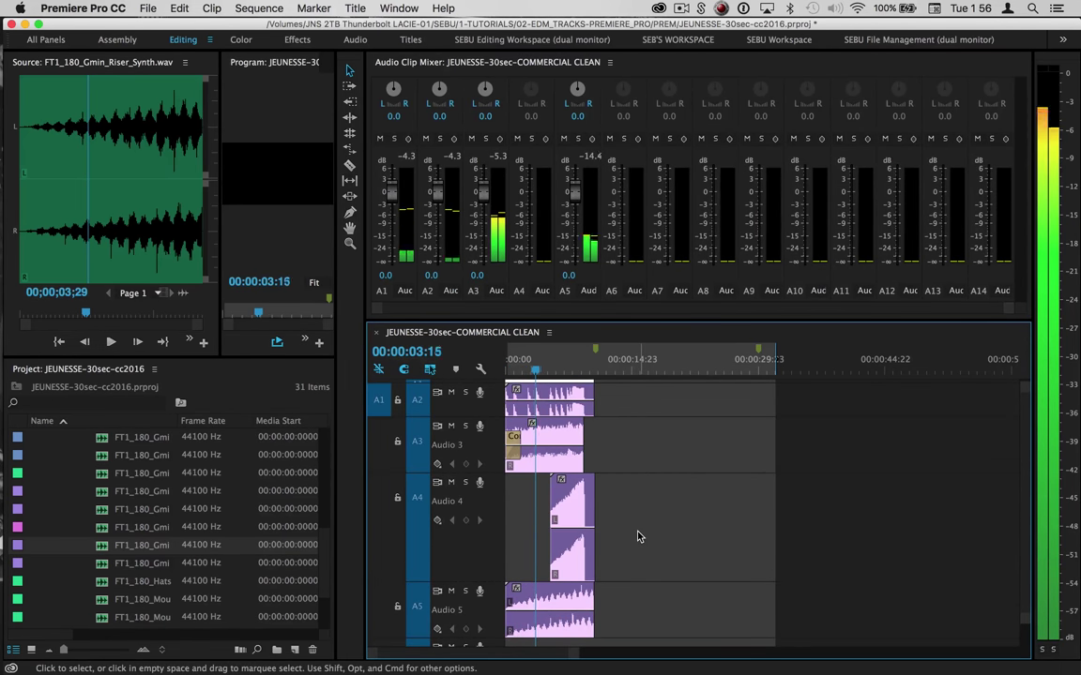
Step: Split the synth riser on Audio 5 where the Audio 4 riser's sound stops, and delete the remainder
key(=)
key(=)
scroll(874, 615, down, 3)
key(c)
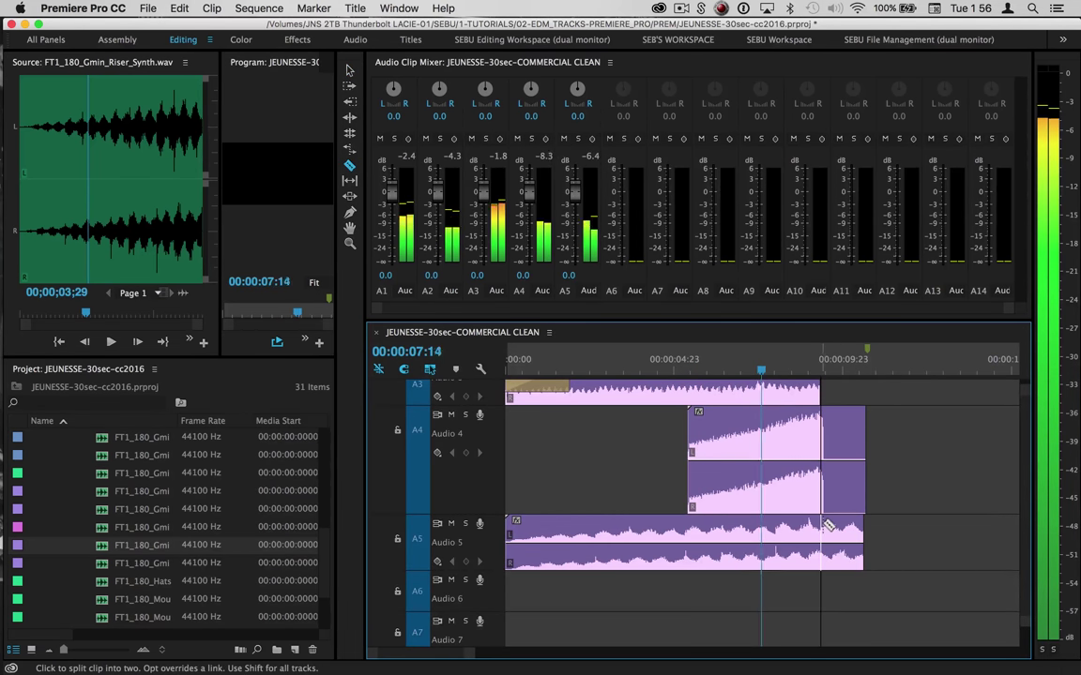
scroll(931, 521, up, 2)
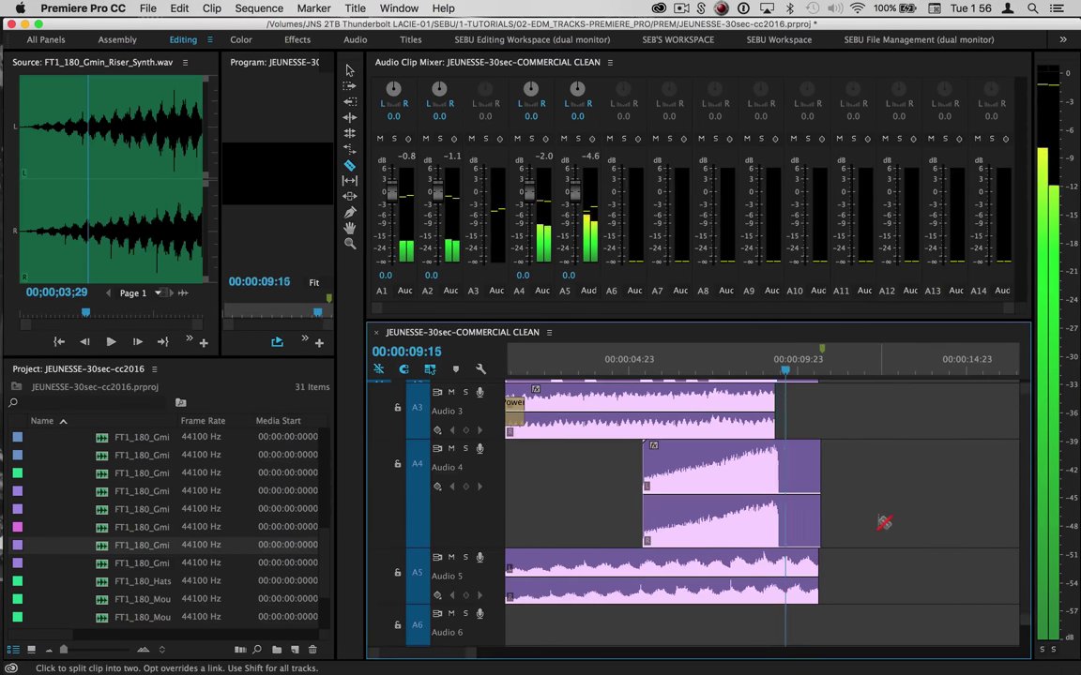
key(space)
key(equal)
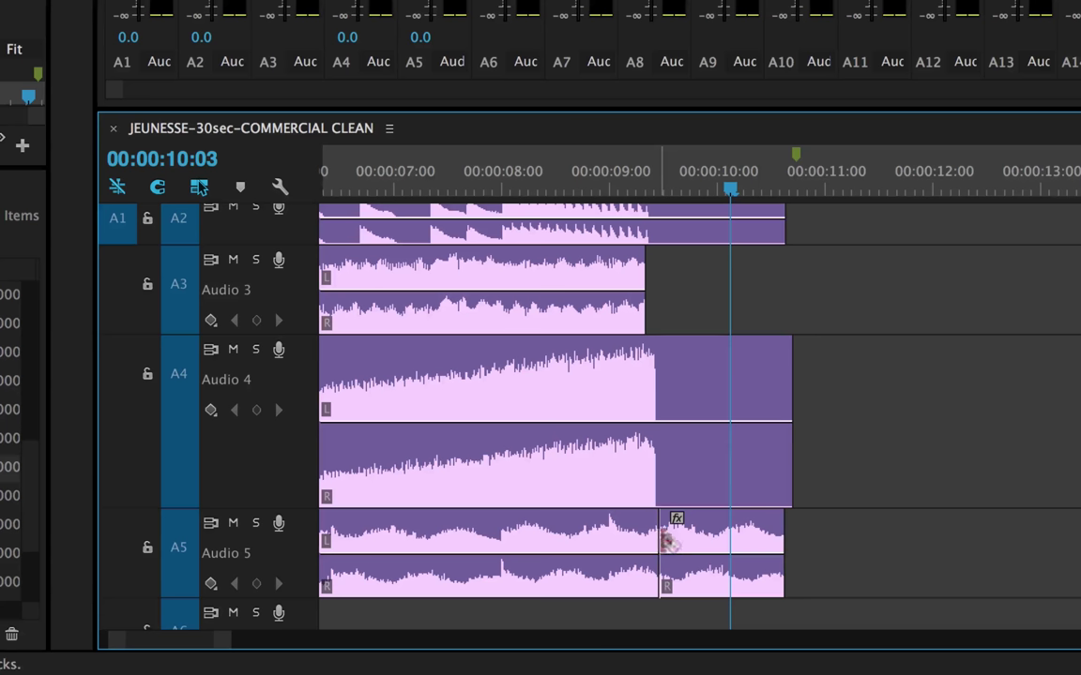
key(v)
click(731, 594)
key(Delete)
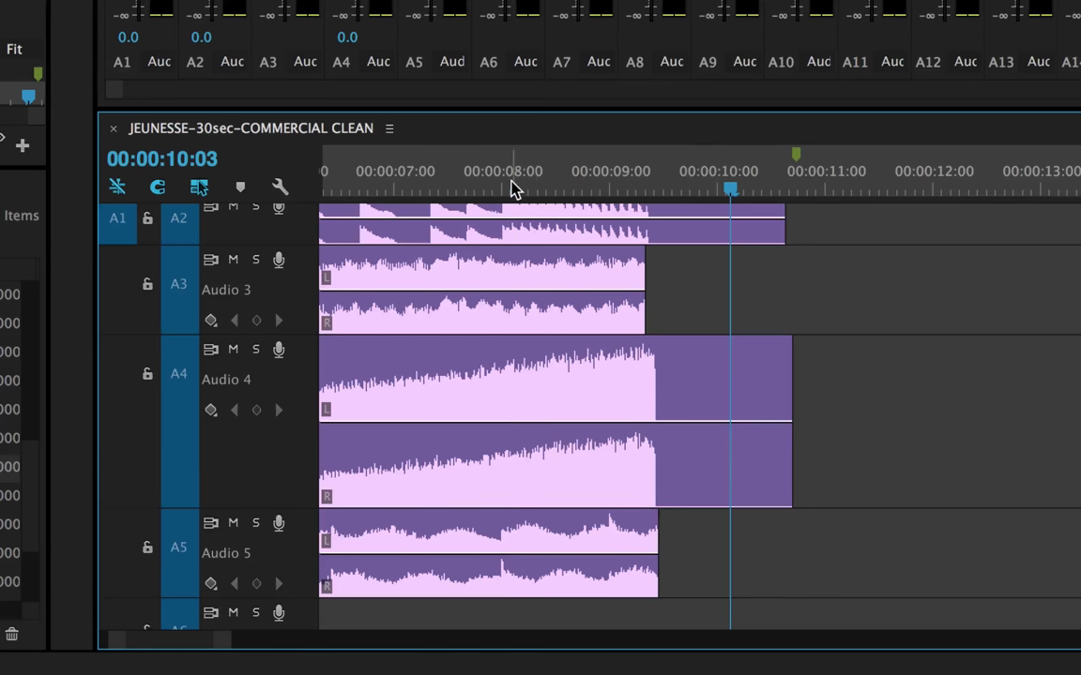
Step: Trim the end of the Audio 5 synth riser to align with the end of the Audio 3 clip
key(space)
click(514, 187)
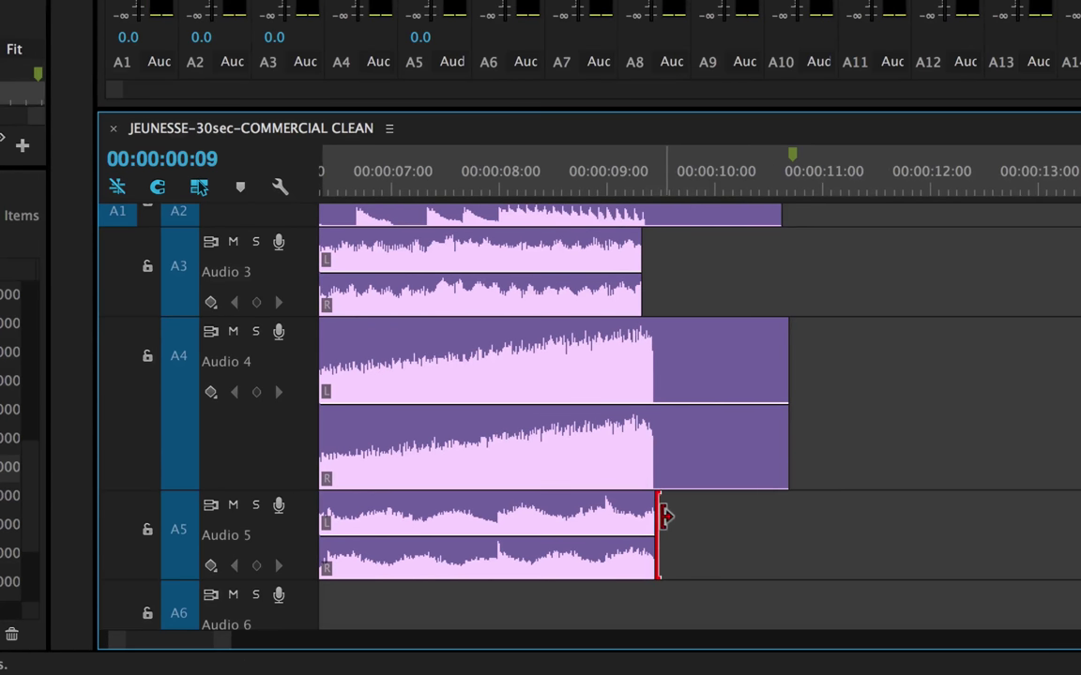
drag(665, 516, 640, 514)
click(539, 183)
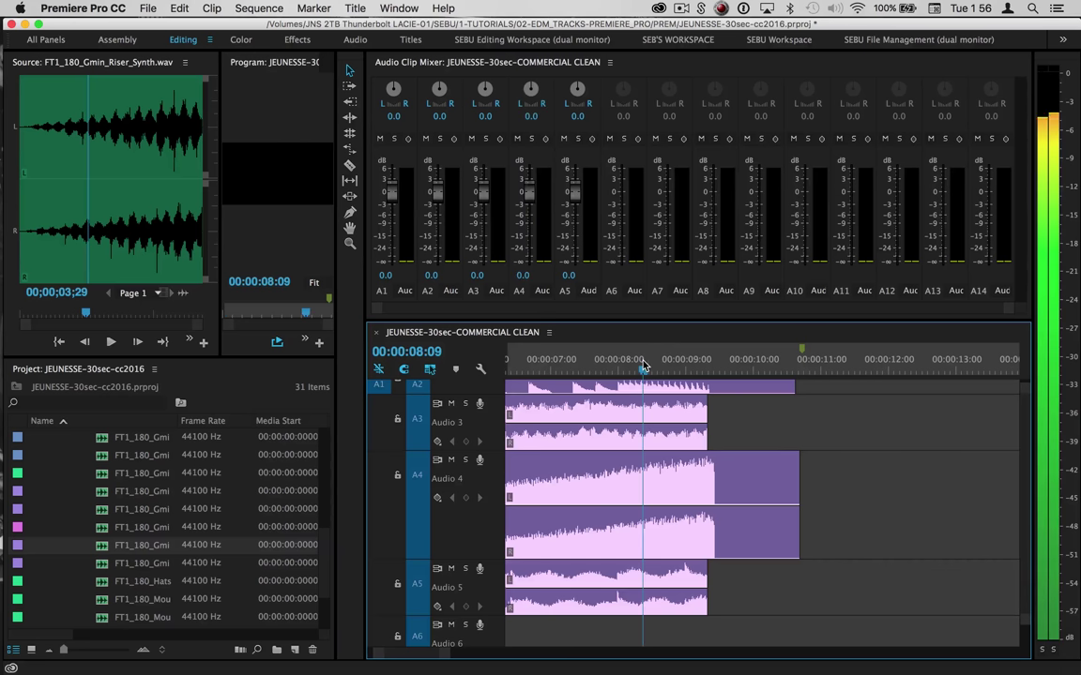
Step: Play the end of the trimmed synth riser and the sequence from its beginning
key(space)
key(backslash)
key(Home)
key(minus)
key(minus)
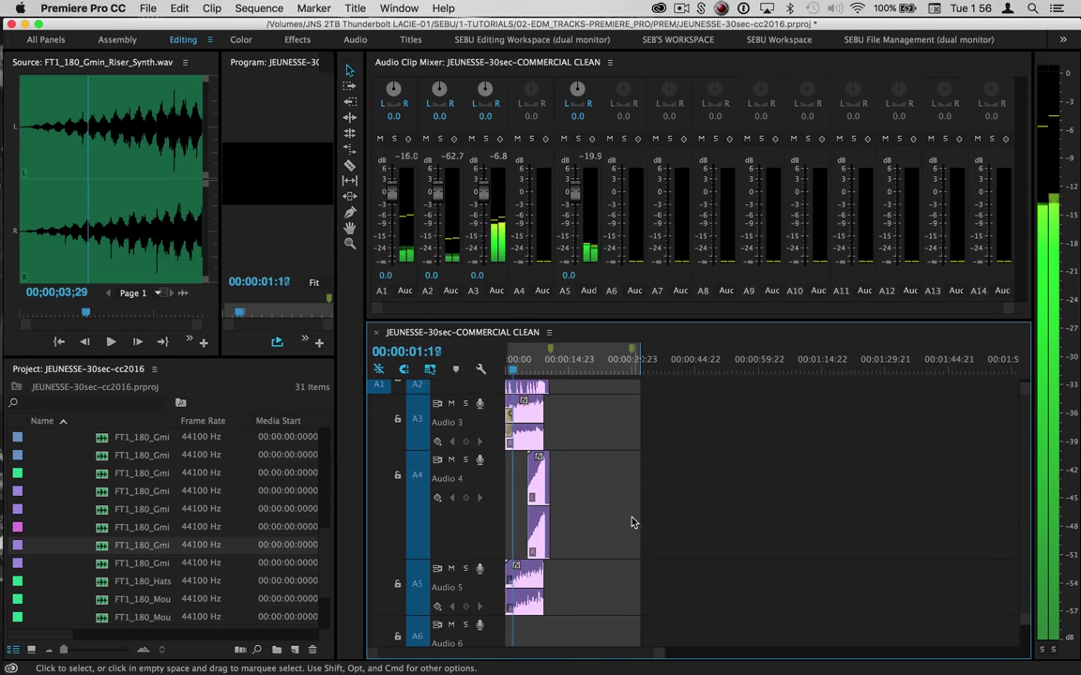
Step: Preview FT1_180_Gmin_Vox_Chant.wav and place it on track Audio 6 at the start of the sequence
double_click(105, 562)
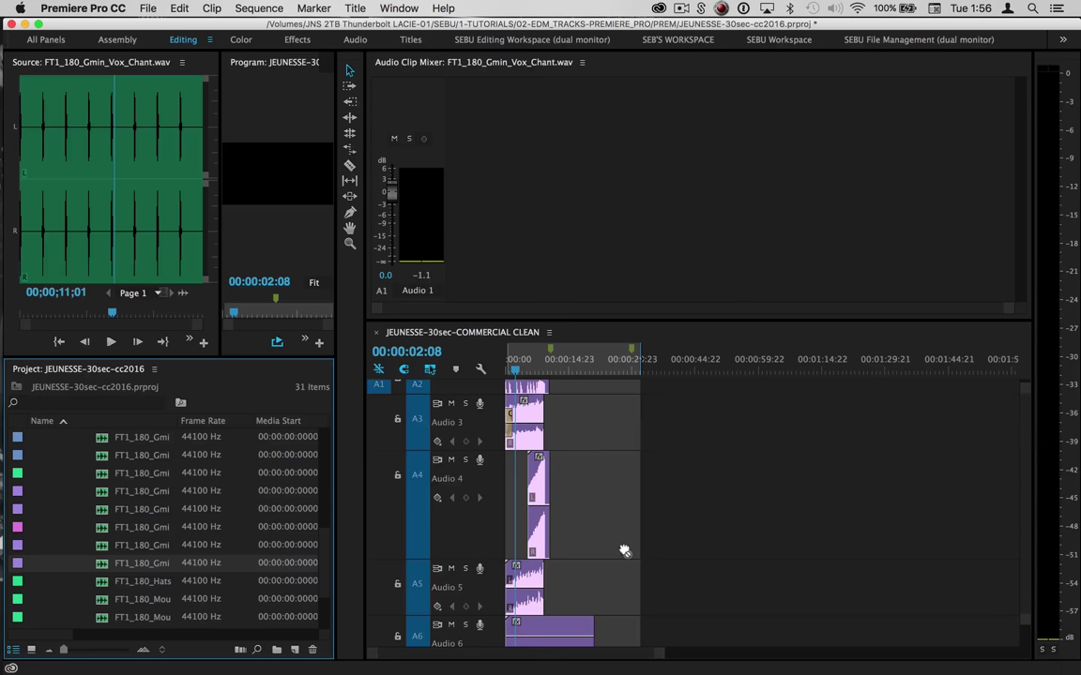
click(625, 551)
scroll(625, 551, down, 3)
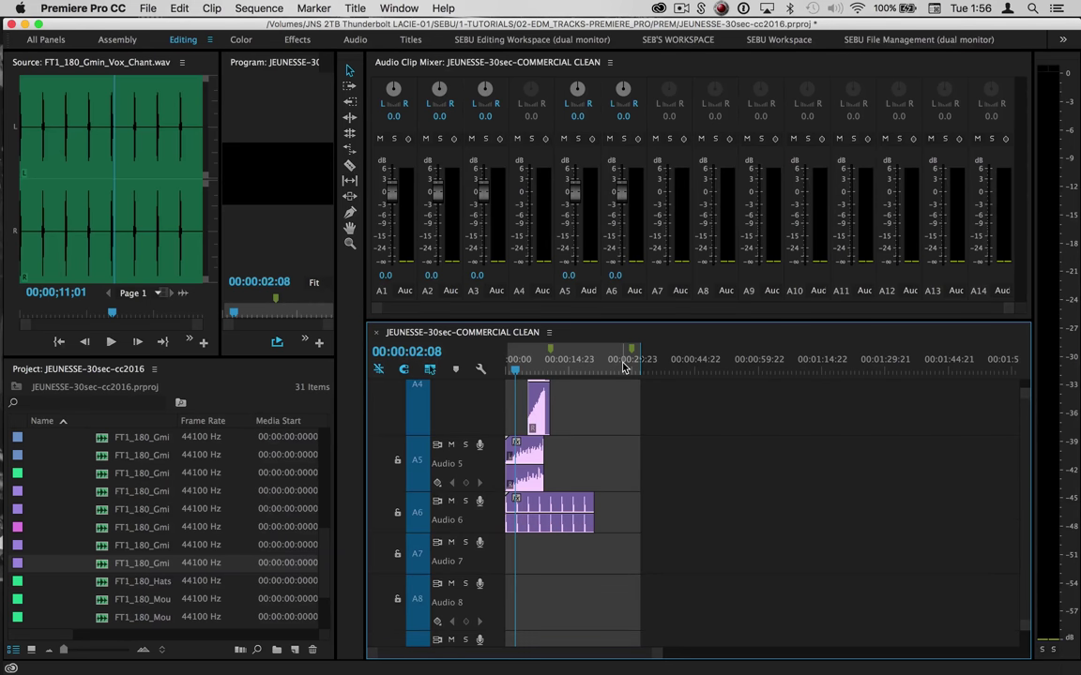
Step: Scrub the playhead around the sequence's final seconds, ending at 00:00:28:20
key(=)
key(=)
scroll(778, 385, right, 6)
scroll(779, 386, left, 3)
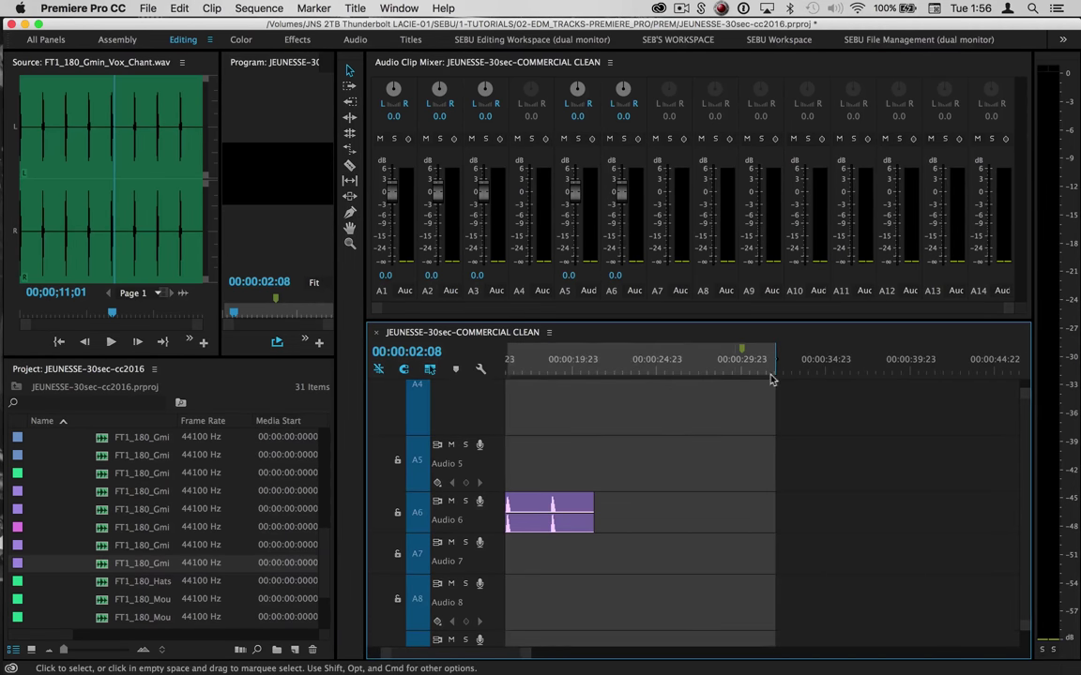
key(super+s)
mouse_move(747, 368)
mouse_down()
mouse_move(765, 369)
mouse_move(752, 376)
mouse_up()
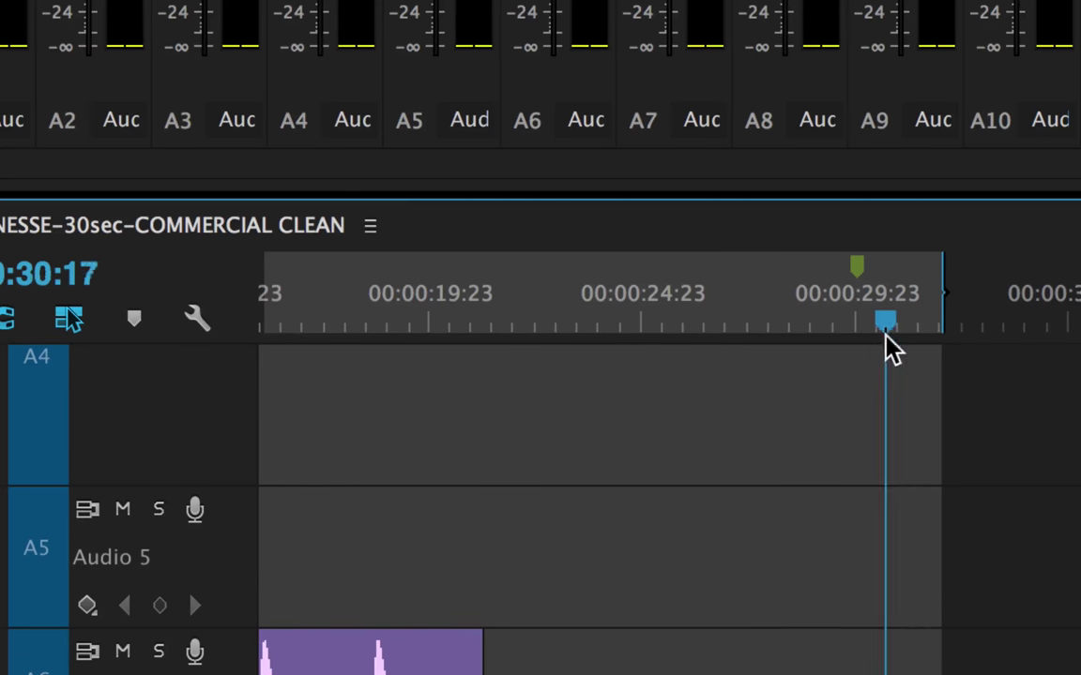
drag(885, 337, 809, 383)
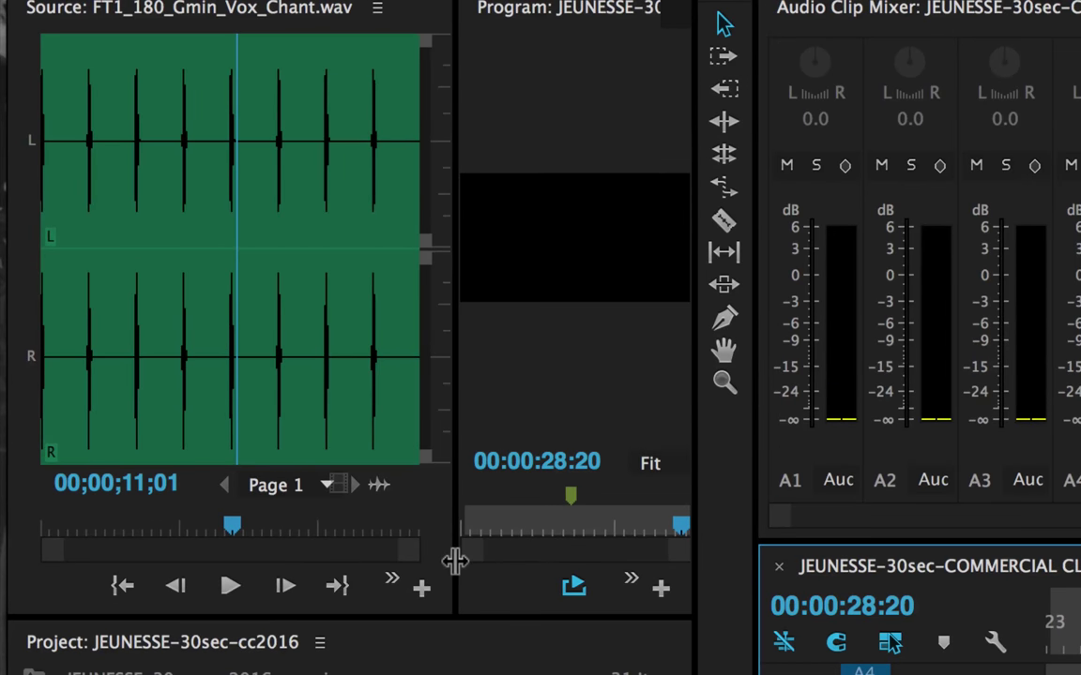
Step: Widen the Program monitor and review the Loop control in its Button Editor, accepting the existing layout
drag(454, 561, 328, 552)
click(507, 589)
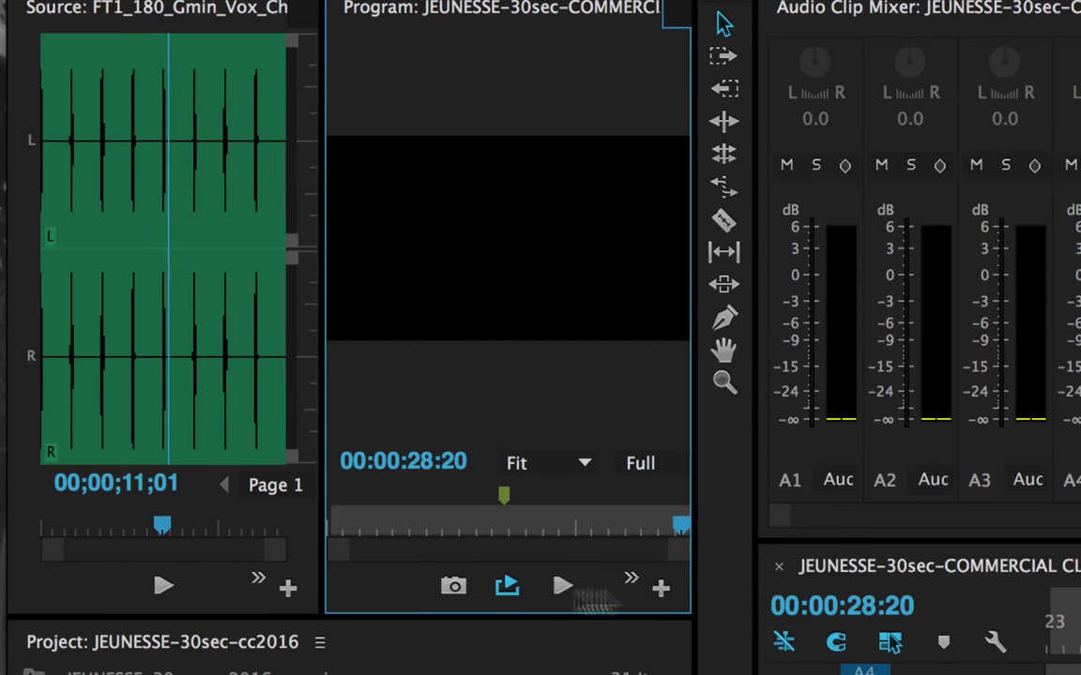
click(660, 589)
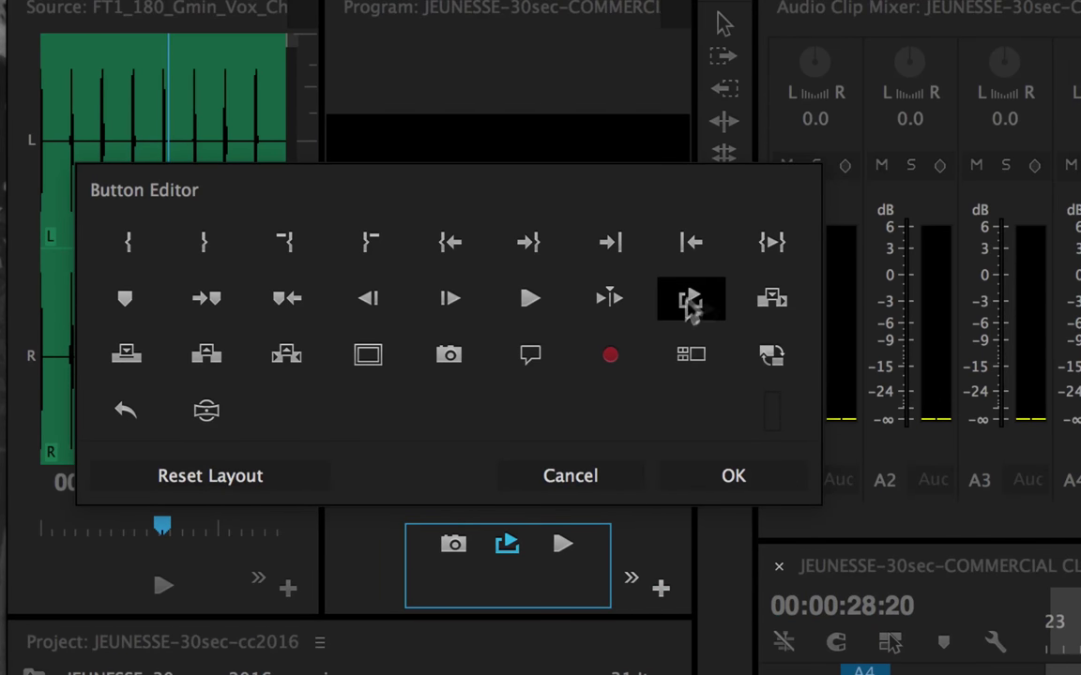
drag(507, 553, 512, 566)
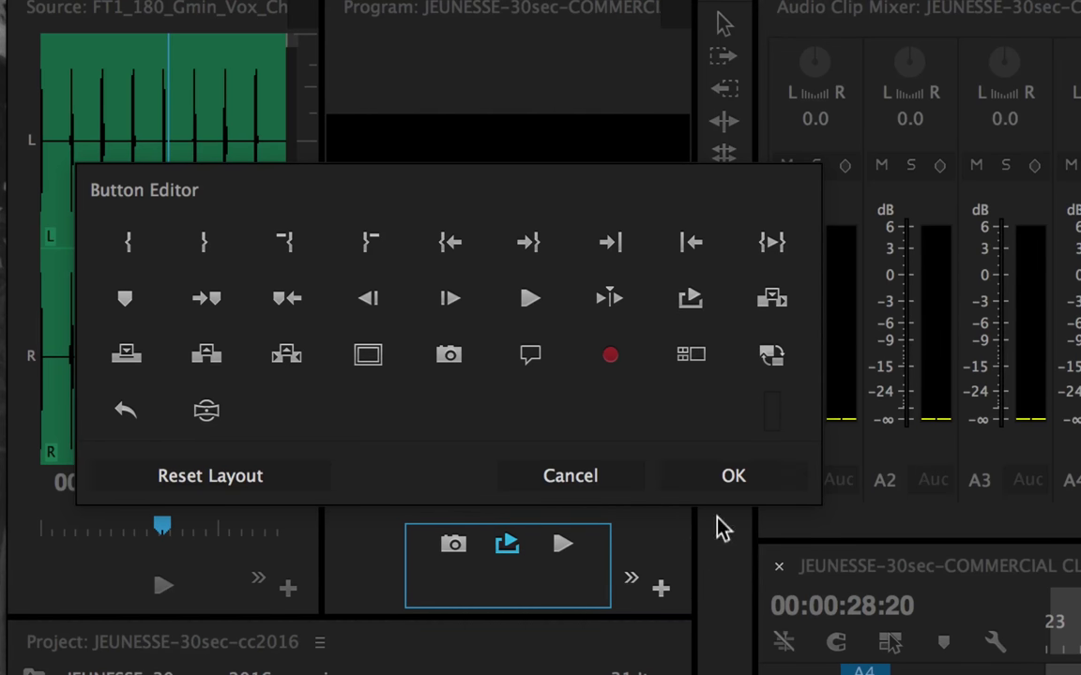
click(726, 480)
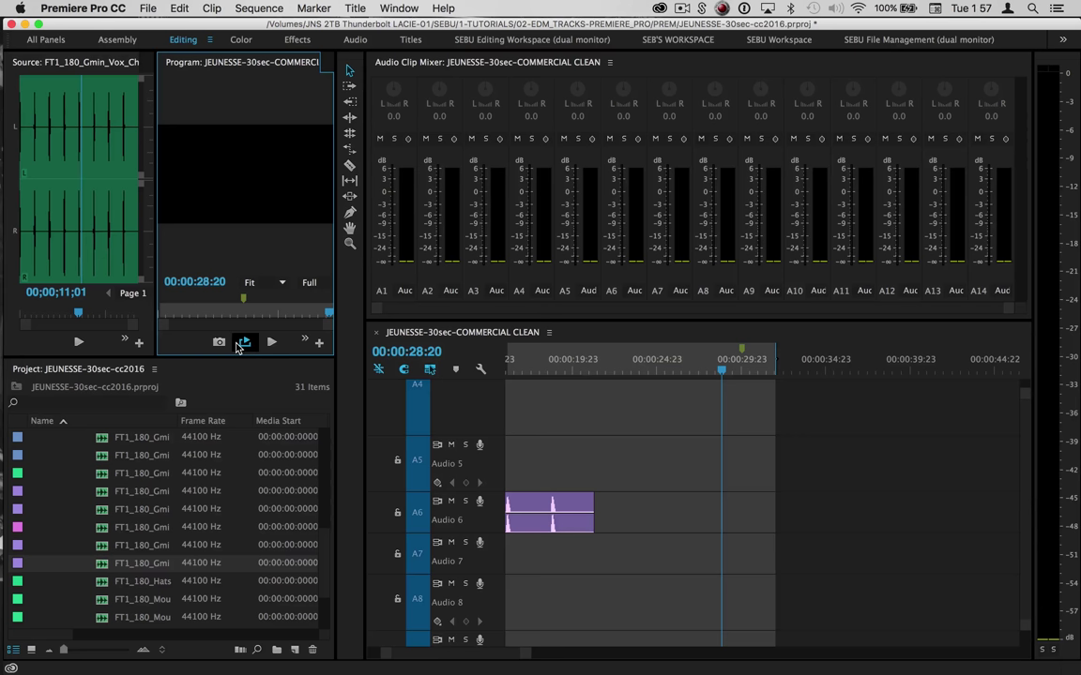
Step: Play across the end of the sequence with loop playback enabled and stop shortly after it restarts
click(244, 342)
click(752, 361)
key(space)
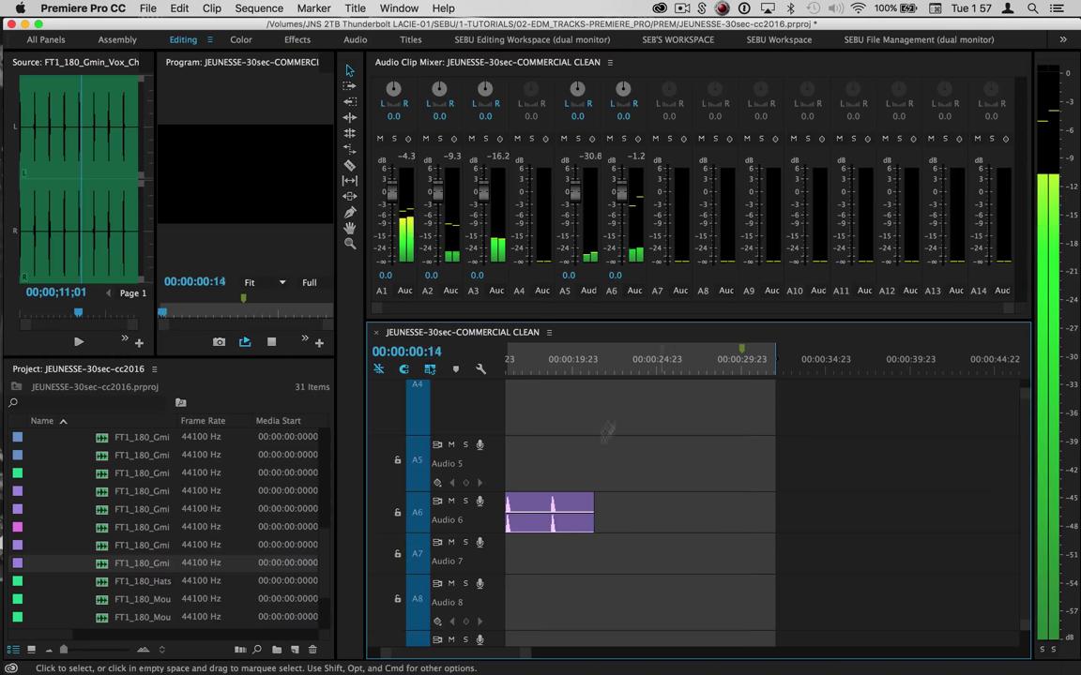
scroll(597, 445, left, 5)
scroll(596, 444, up, 2)
key(space)
Step: Play the opening of the sequence with the vox chant on Audio 6
key(minus)
key(minus)
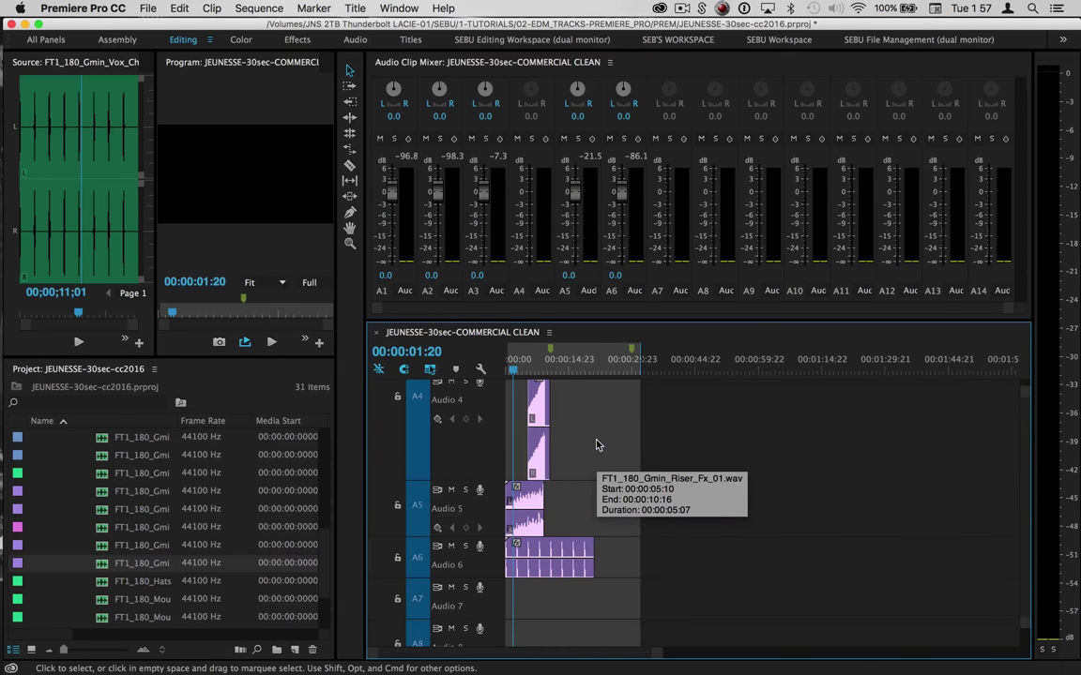
scroll(598, 450, down, 4)
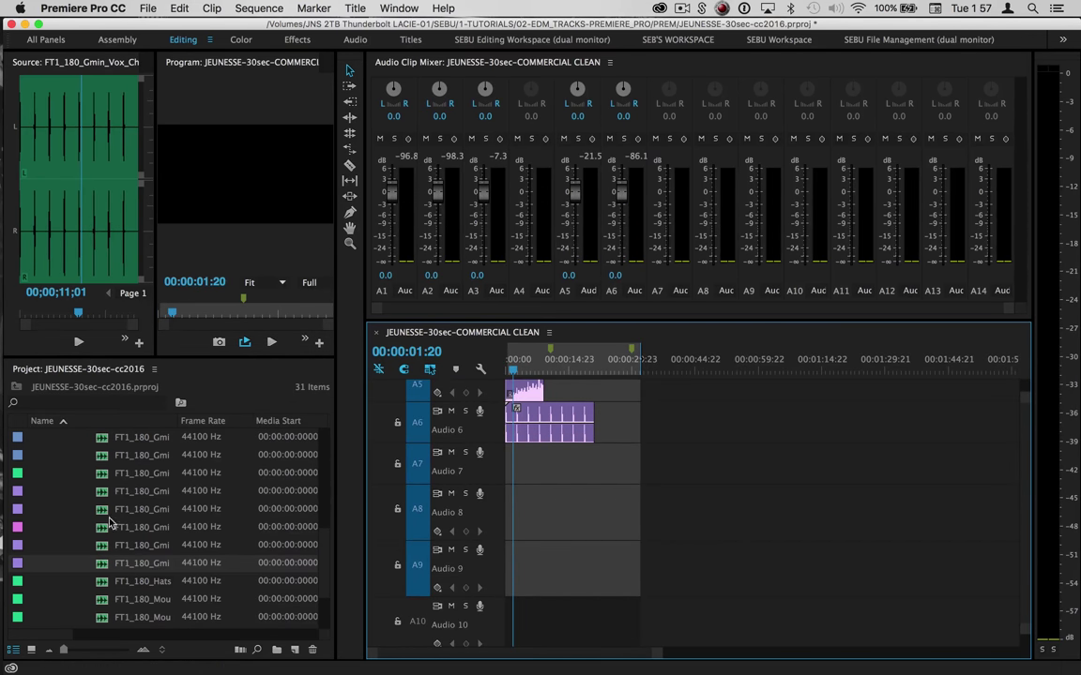
key(space)
key(equal)
key(equal)
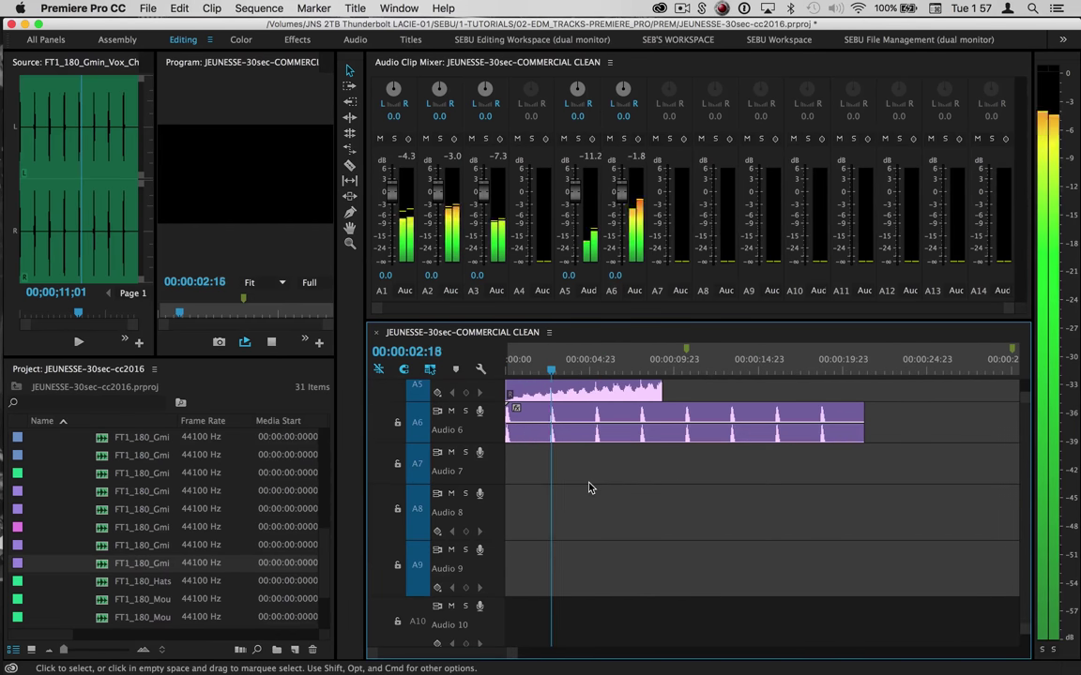
Step: Lower the volume of the vox chant on Audio 6 to -8.3 dB, checking the level during playback
click(654, 422)
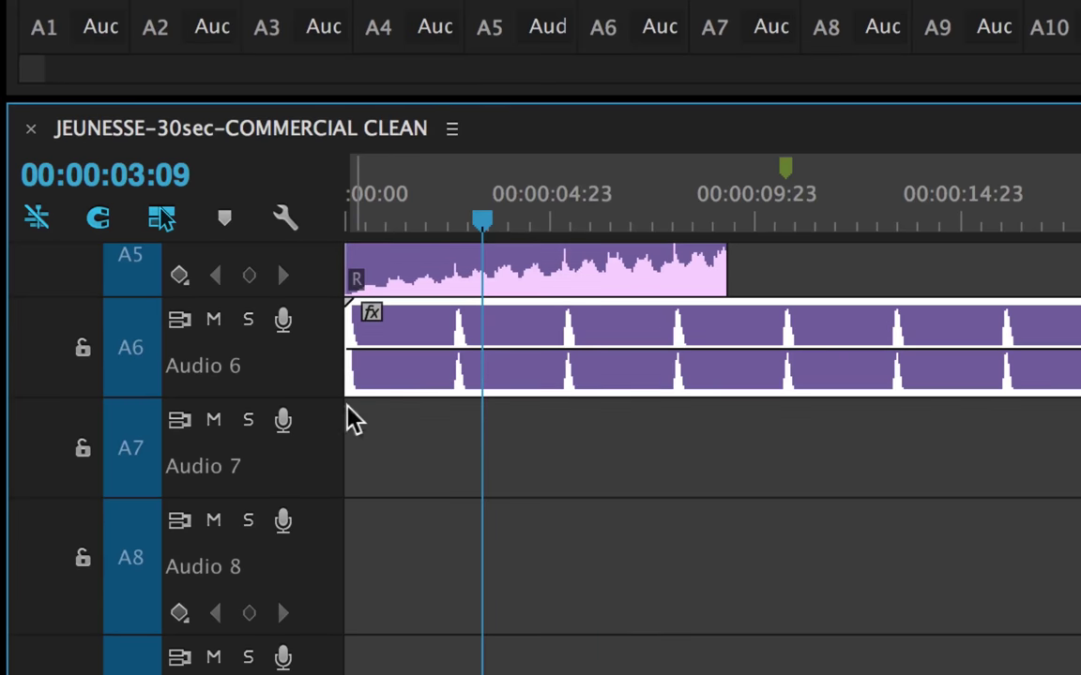
scroll(563, 467, up, 3)
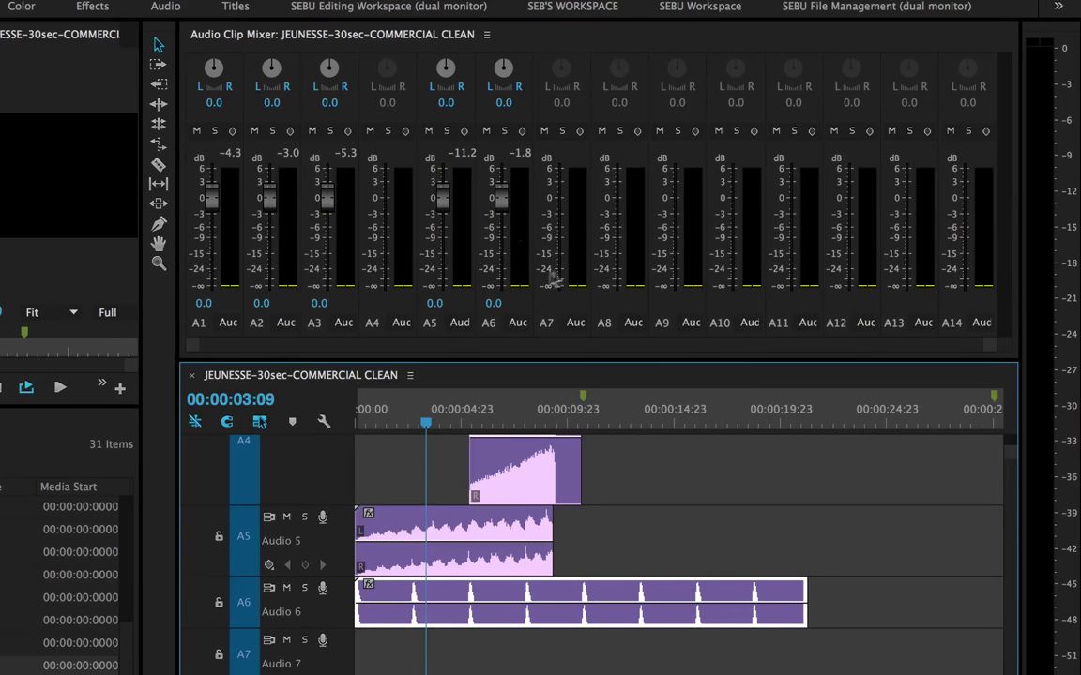
click(500, 196)
drag(469, 601, 469, 591)
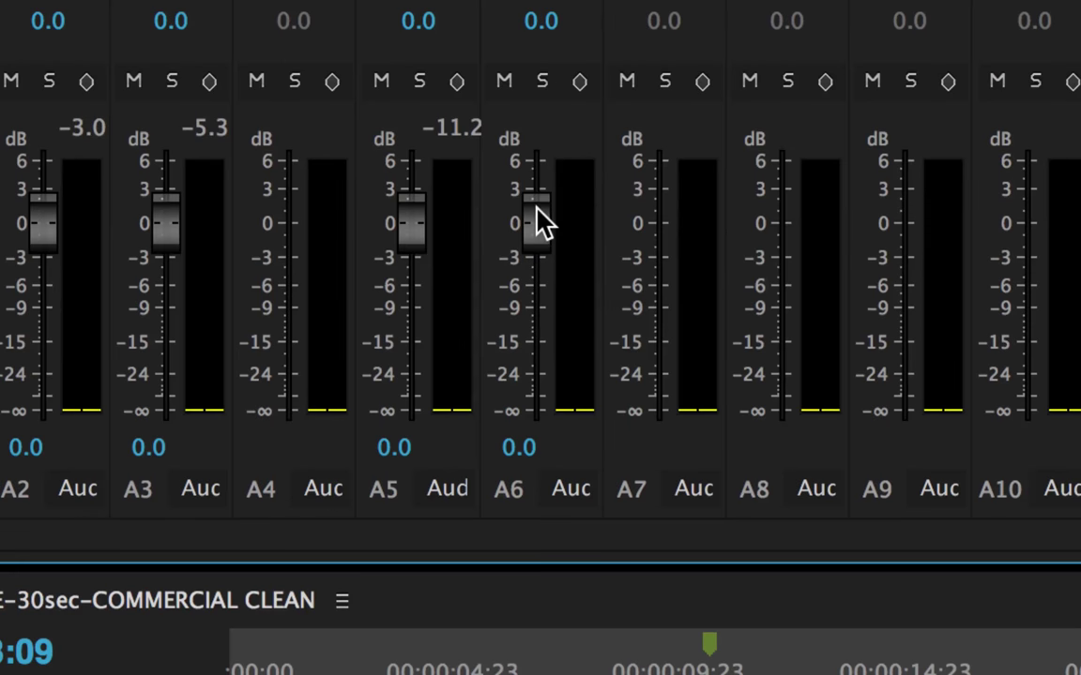
drag(536, 212, 536, 324)
key(space)
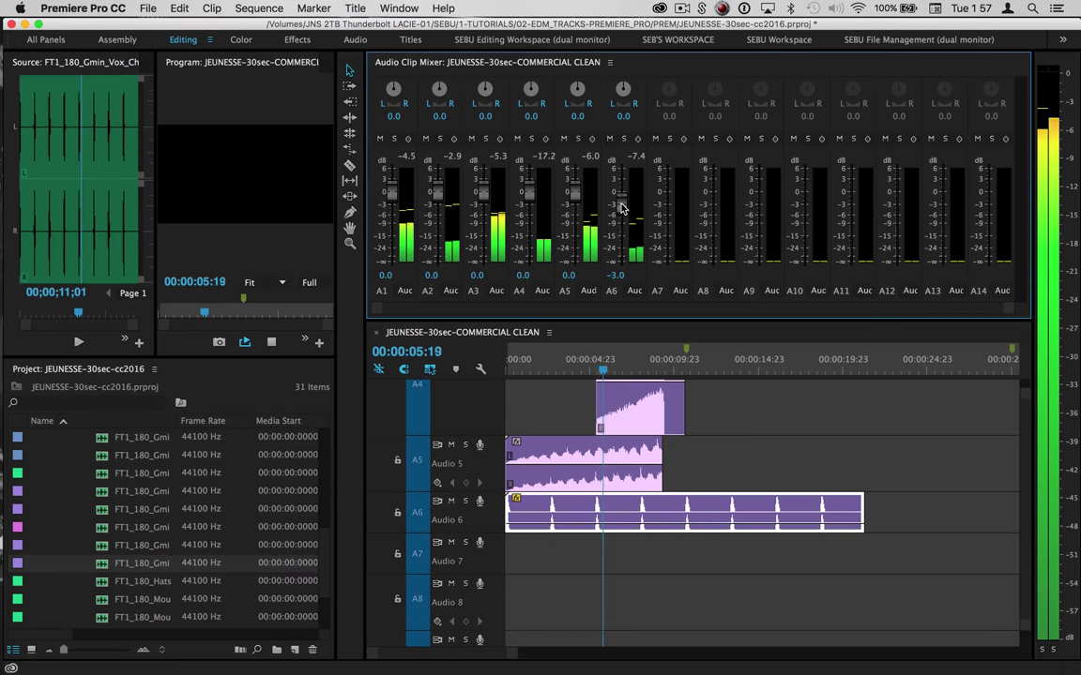
drag(620, 222, 620, 227)
key(space)
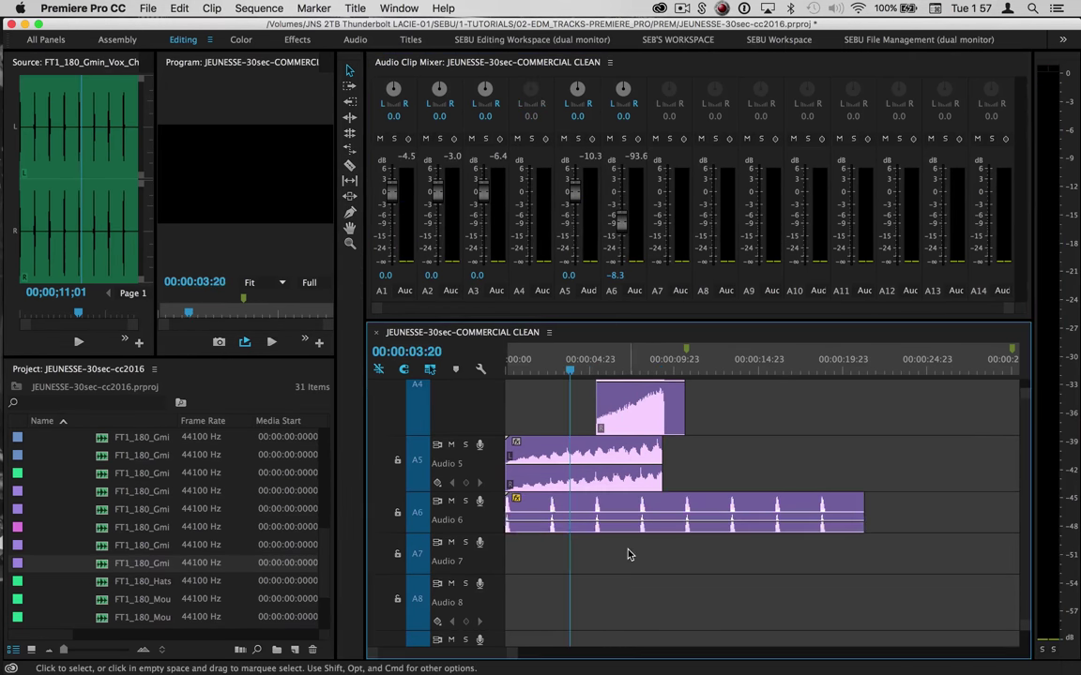
Step: Play the layered intro past the end of the risers, stop at 00:00:12:09, and examine all audio tracks
scroll(628, 553, down, 3)
scroll(125, 561, down, 3)
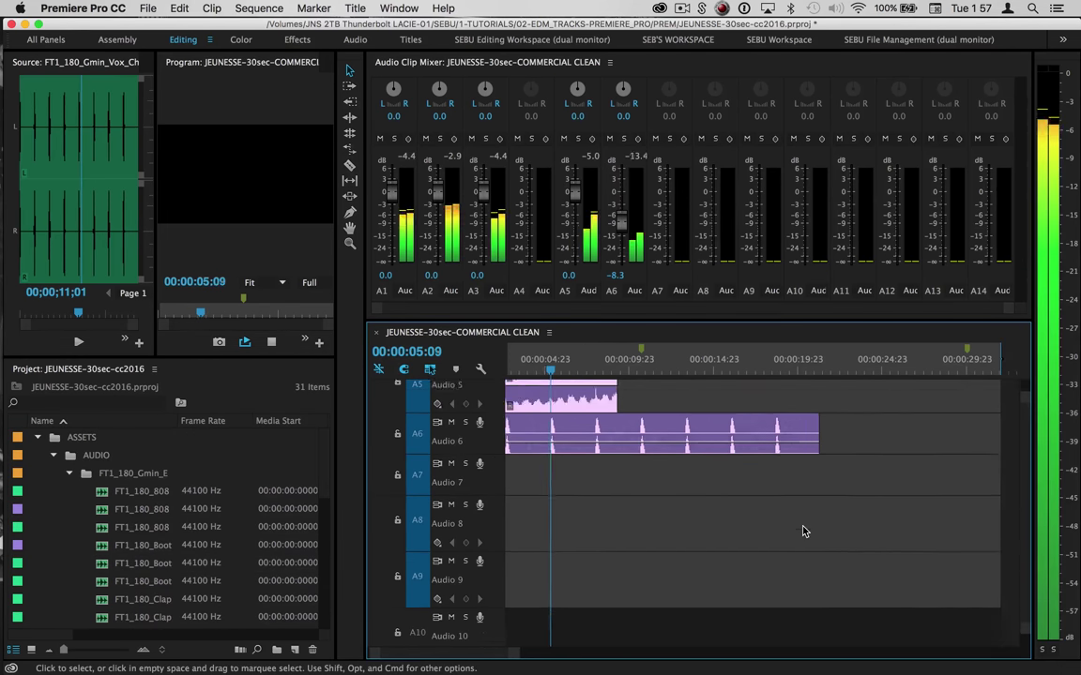
scroll(803, 530, up, 3)
scroll(803, 532, down, 2)
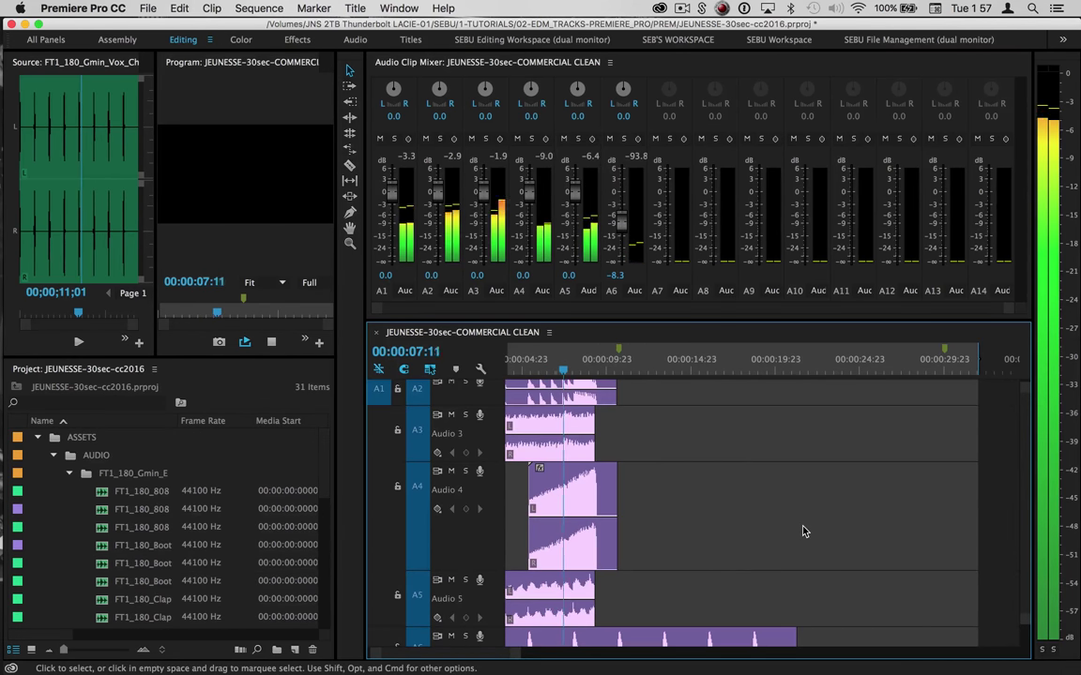
scroll(803, 532, up, 4)
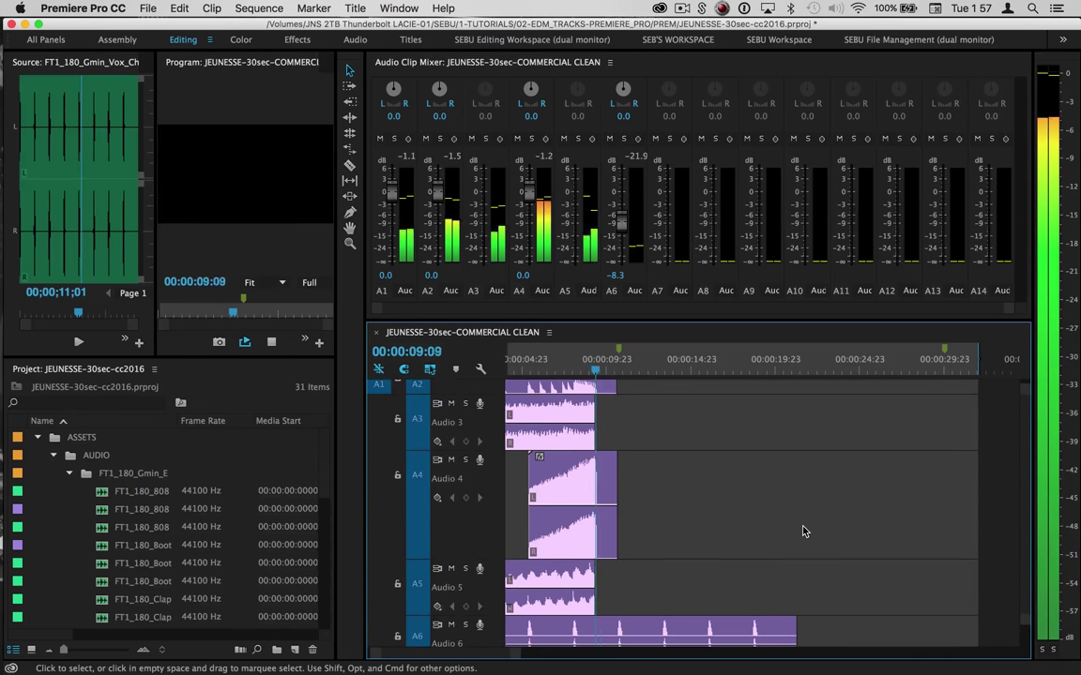
scroll(803, 531, down, 5)
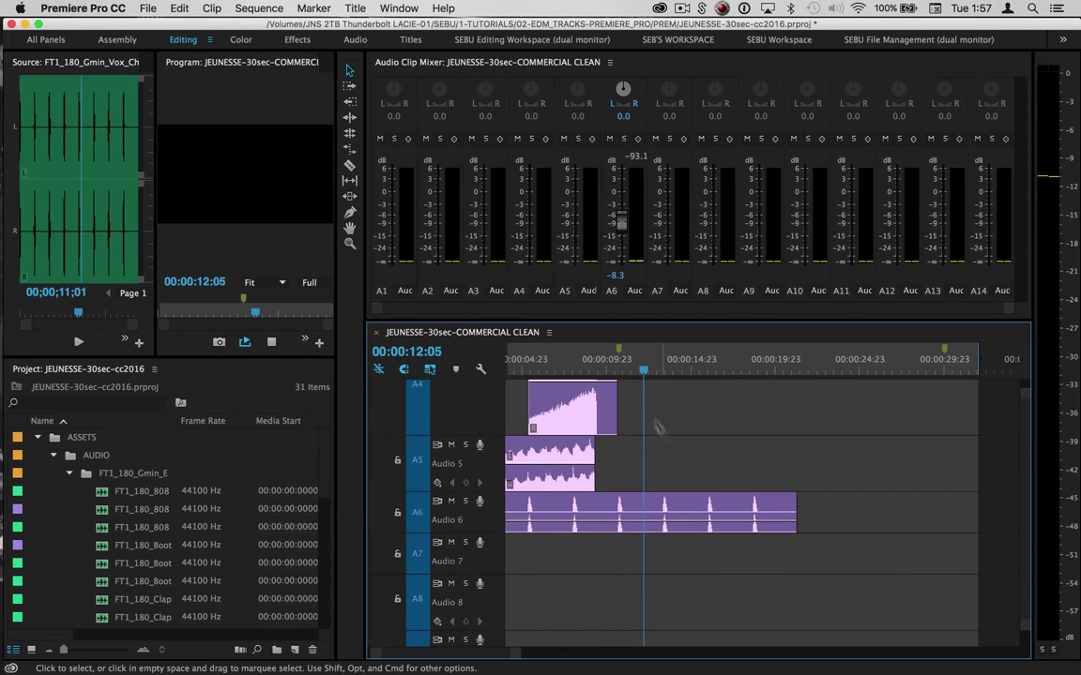
key(space)
scroll(635, 439, up, 6)
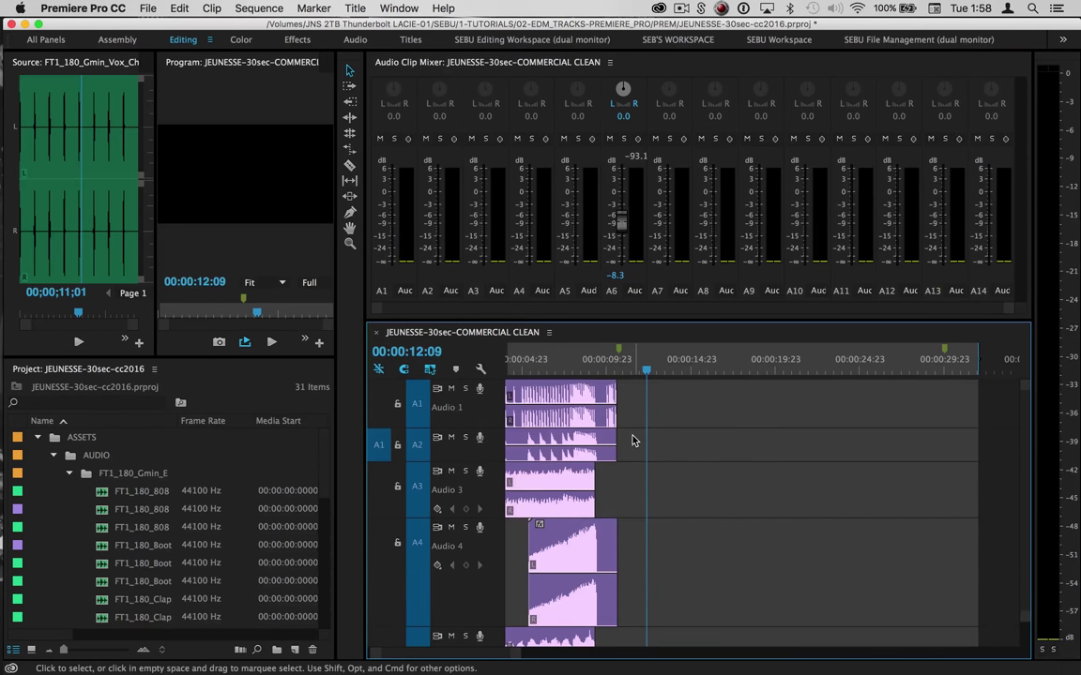
Step: Preview FT1_180_Gmin_Boom_Bass.wav in the source monitor and place it on Audio 7 near the end of the riser
scroll(634, 439, down, 9)
key(=)
key(=)
scroll(634, 440, up, 5)
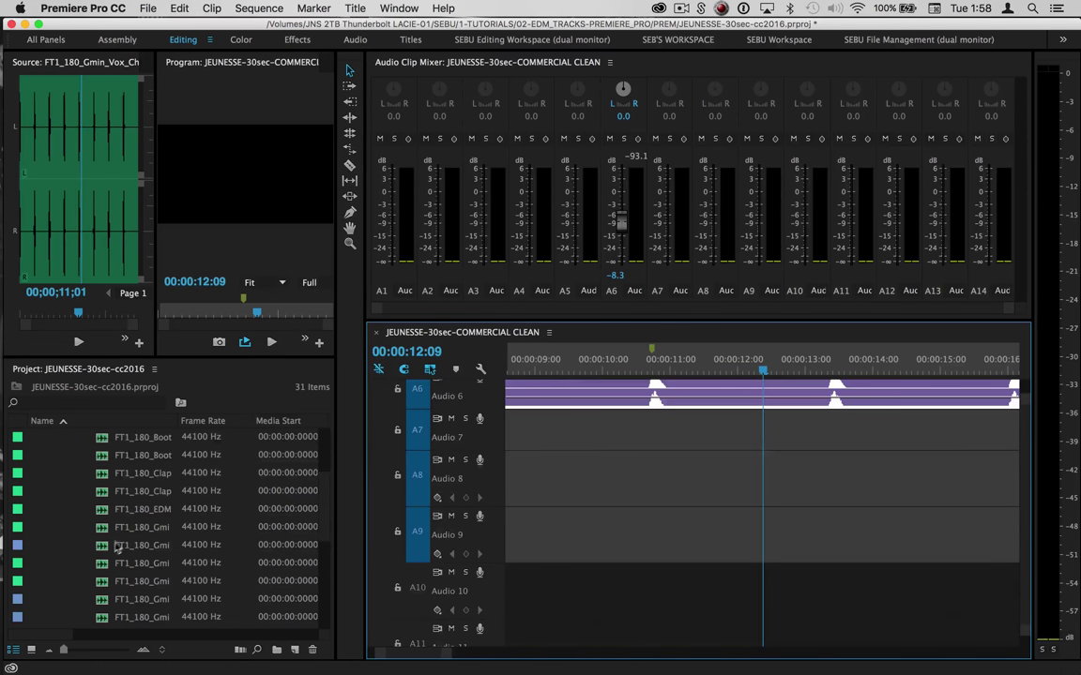
click(102, 550)
double_click(102, 545)
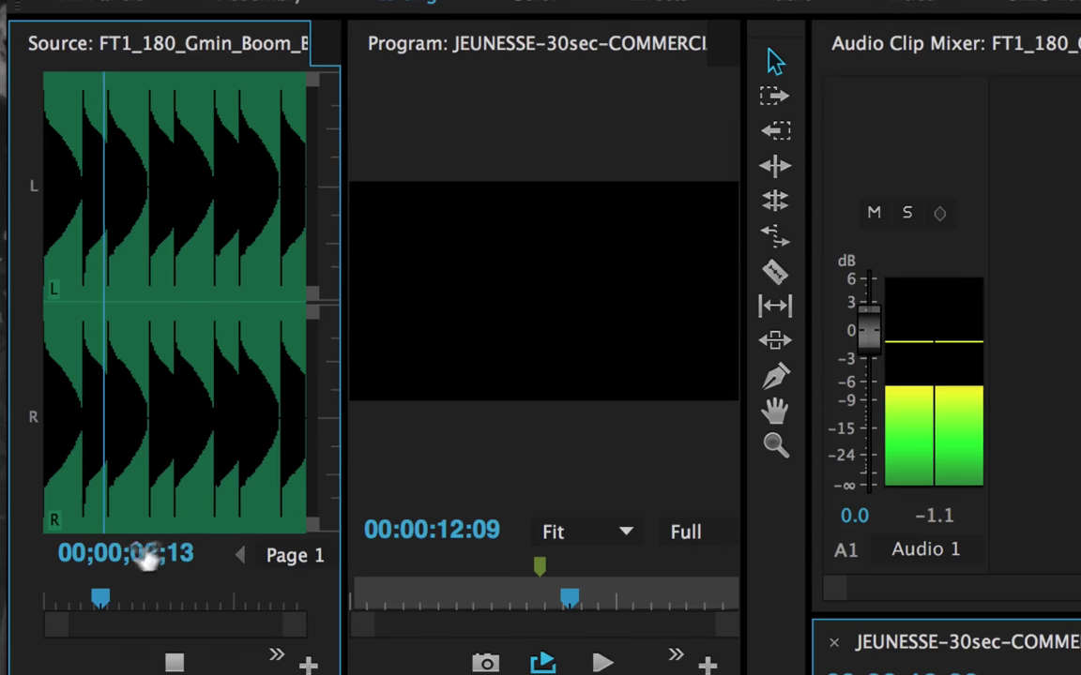
key(space)
drag(126, 546, 675, 476)
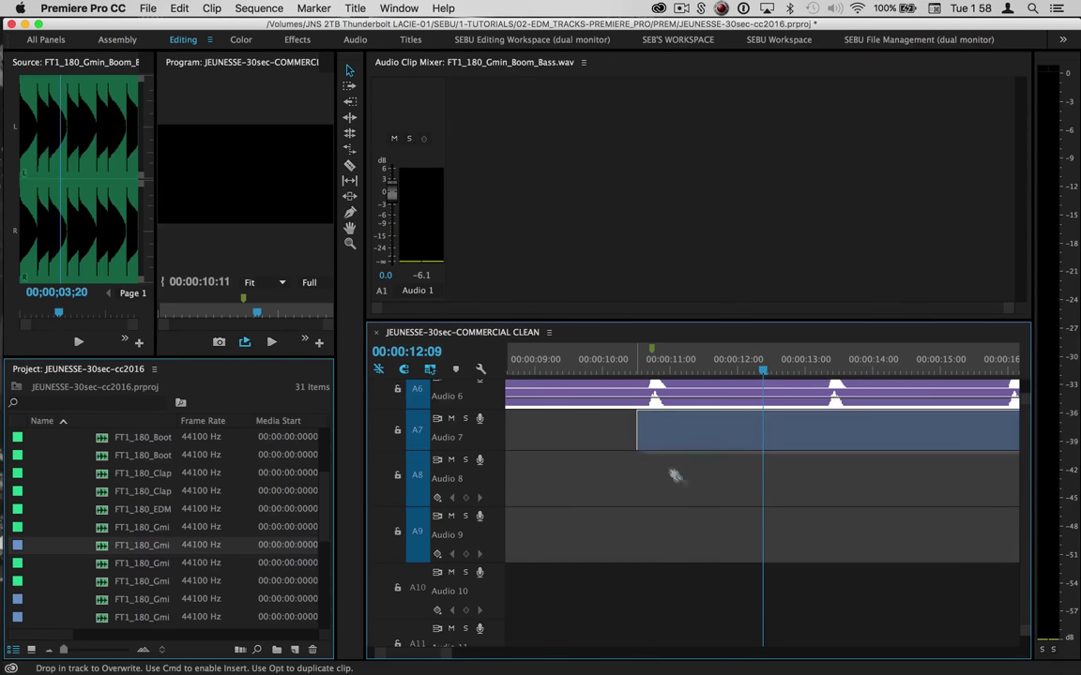
Step: Shift the Boom Bass clip on Audio 7 so it starts at the end of the Audio 4 riser, beside the first marker
scroll(675, 475, up, 5)
scroll(676, 476, down, 2)
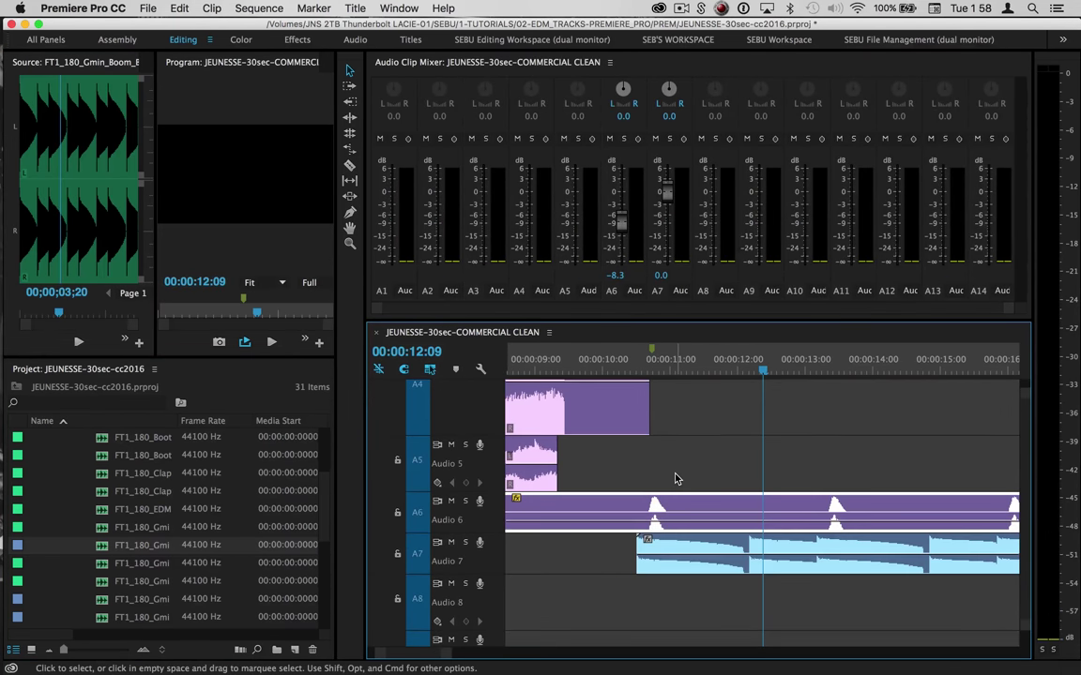
click(643, 372)
key(=)
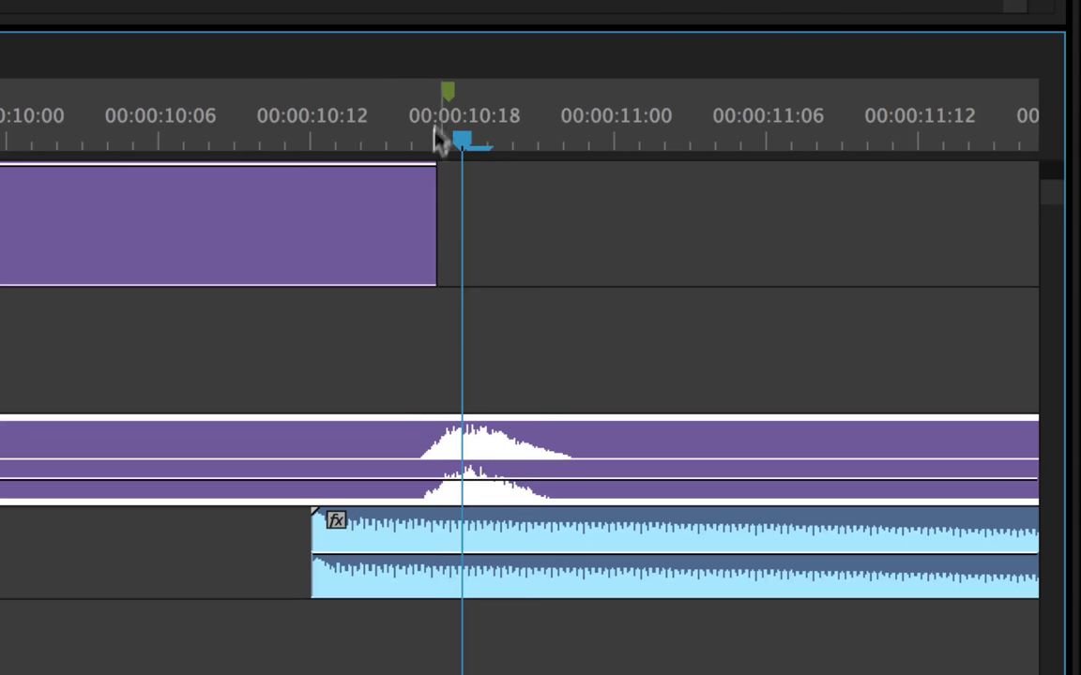
click(436, 138)
drag(435, 131, 430, 111)
drag(488, 534, 512, 524)
Step: Play from just before the first marker into the Boom Bass section and stop at 00:00:14:20
click(127, 121)
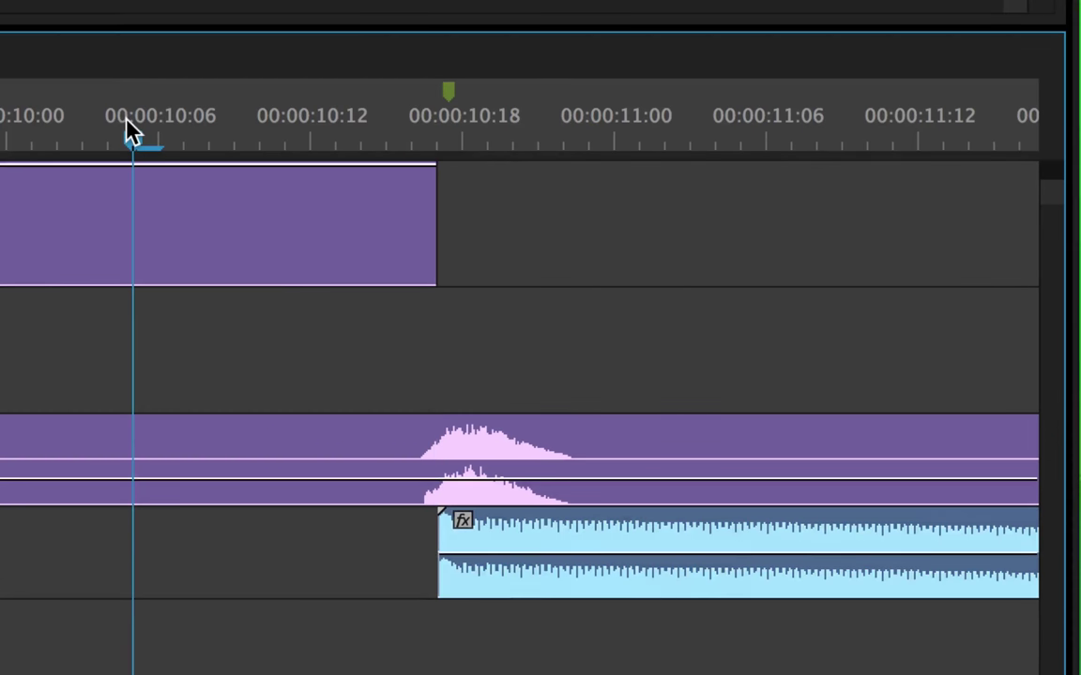
key(minus)
key(minus)
key(space)
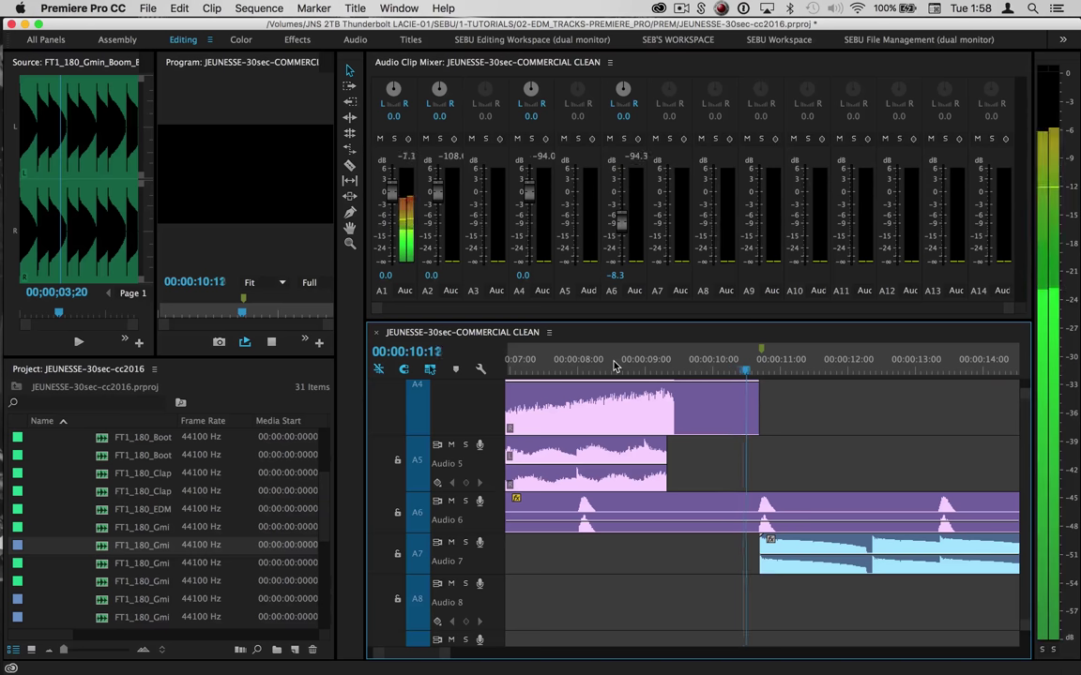
key(minus)
key(minus)
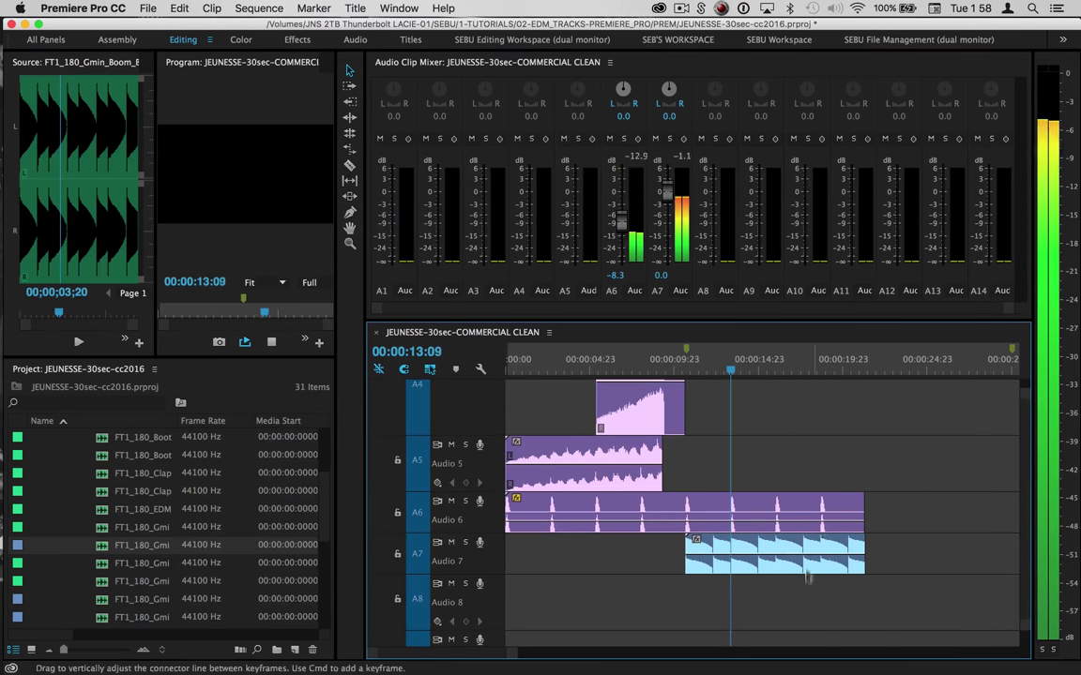
scroll(804, 580, down, 2)
click(543, 441)
key(space)
Step: Duplicate the Boom Bass clip on Audio 7, placing the copy after the original so it runs to the end of the sequence
scroll(89, 564, down, 3)
scroll(545, 549, right, 4)
key(minus)
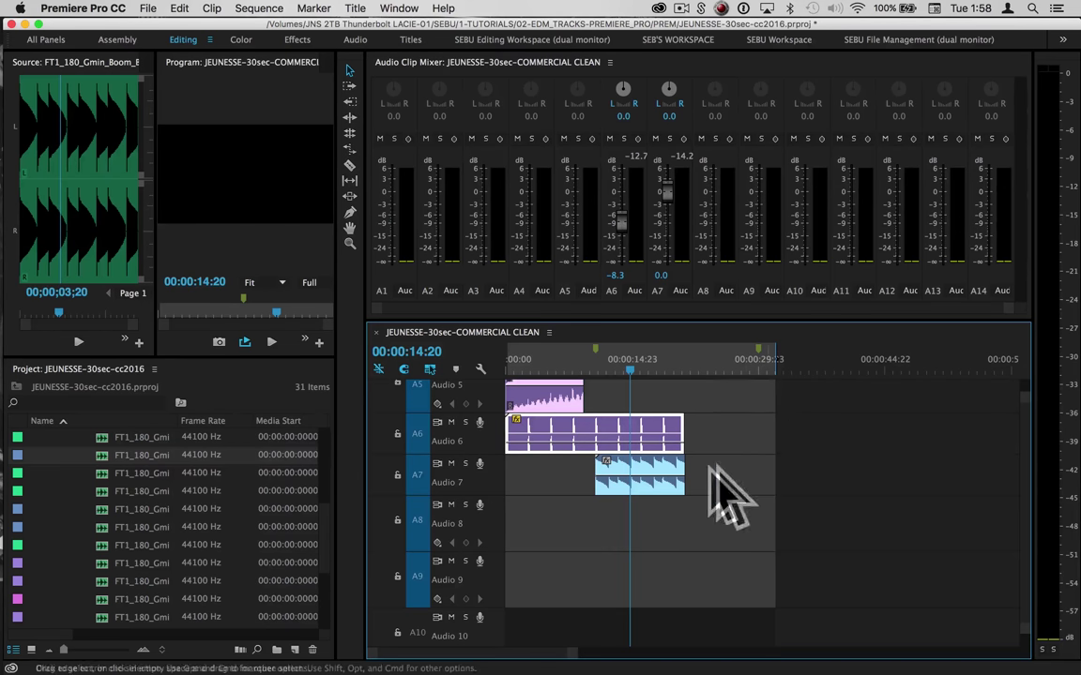
click(612, 482)
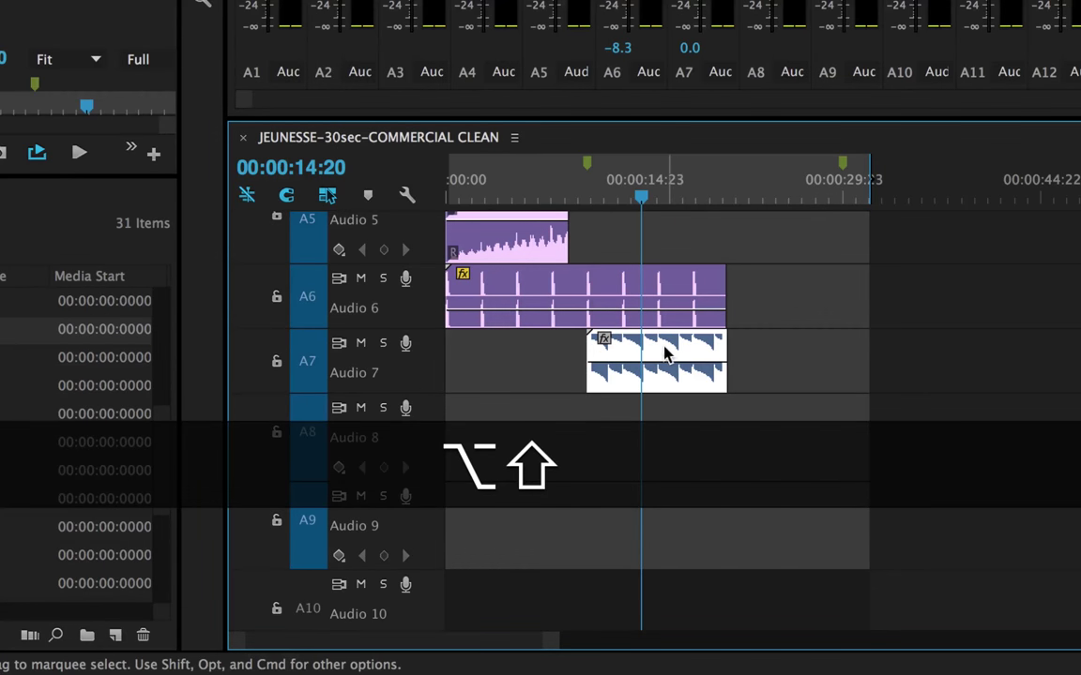
drag(675, 355, 813, 350)
Step: Extend the end of the first Boom Bass clip slightly and move the copy against it to close the gap
click(730, 173)
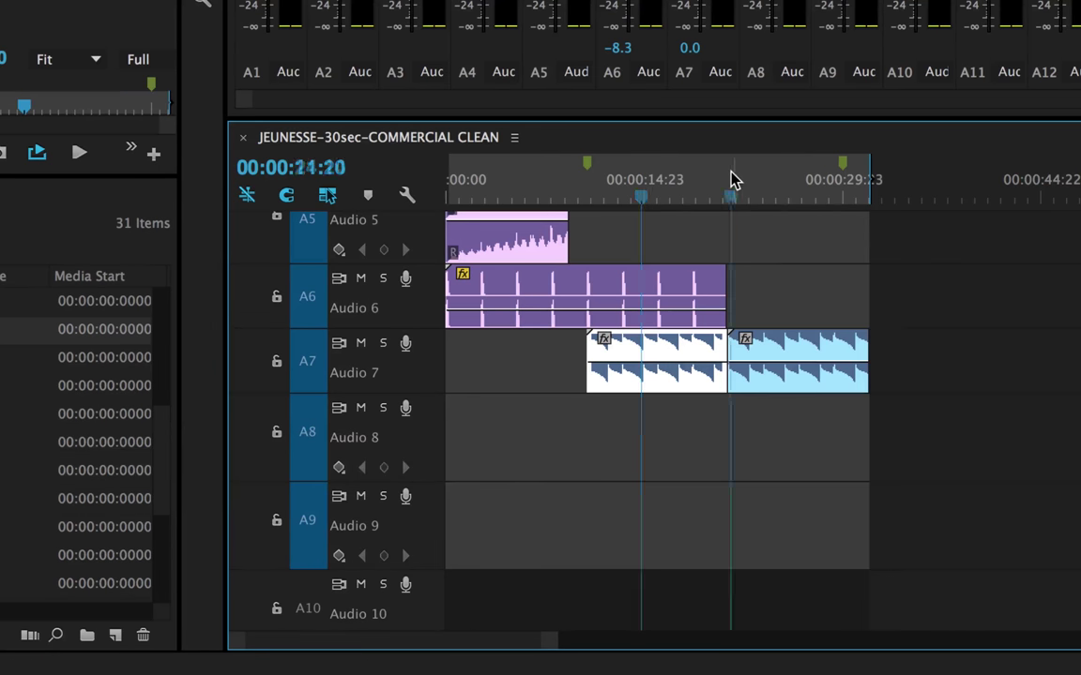
key(equal)
key(equal)
key(equal)
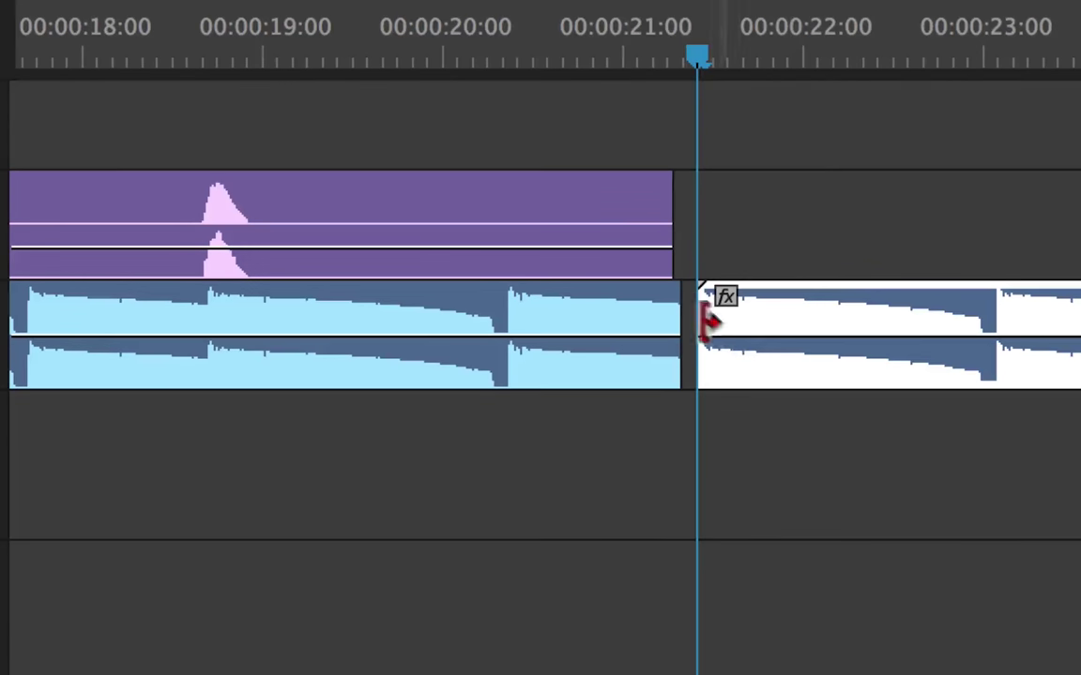
drag(654, 311, 847, 324)
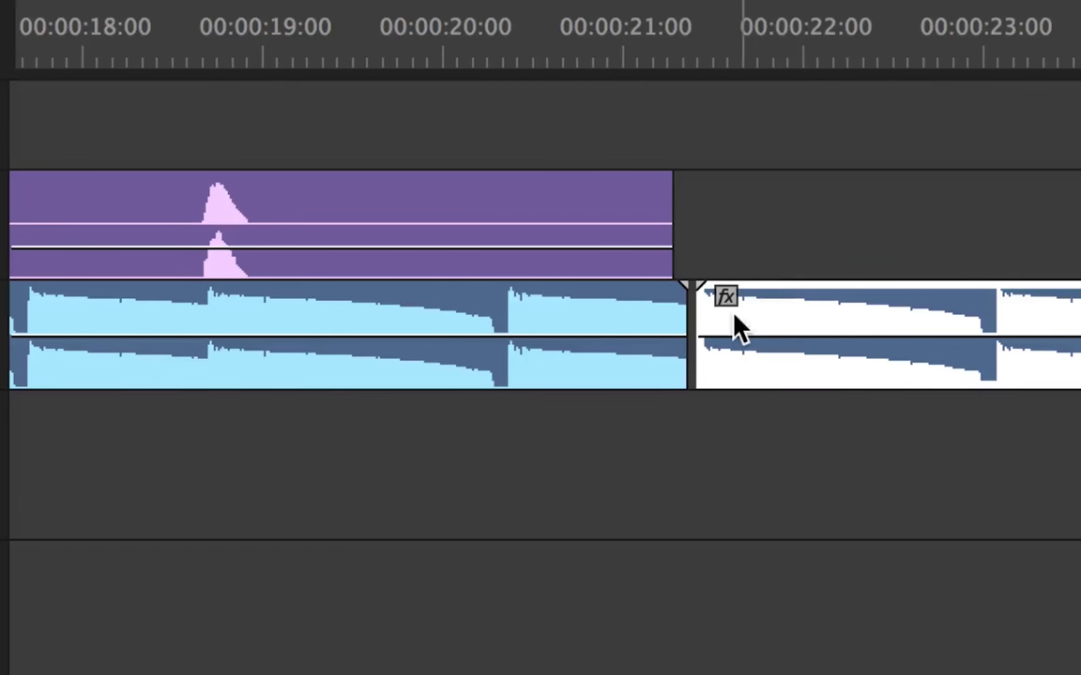
drag(733, 312, 723, 313)
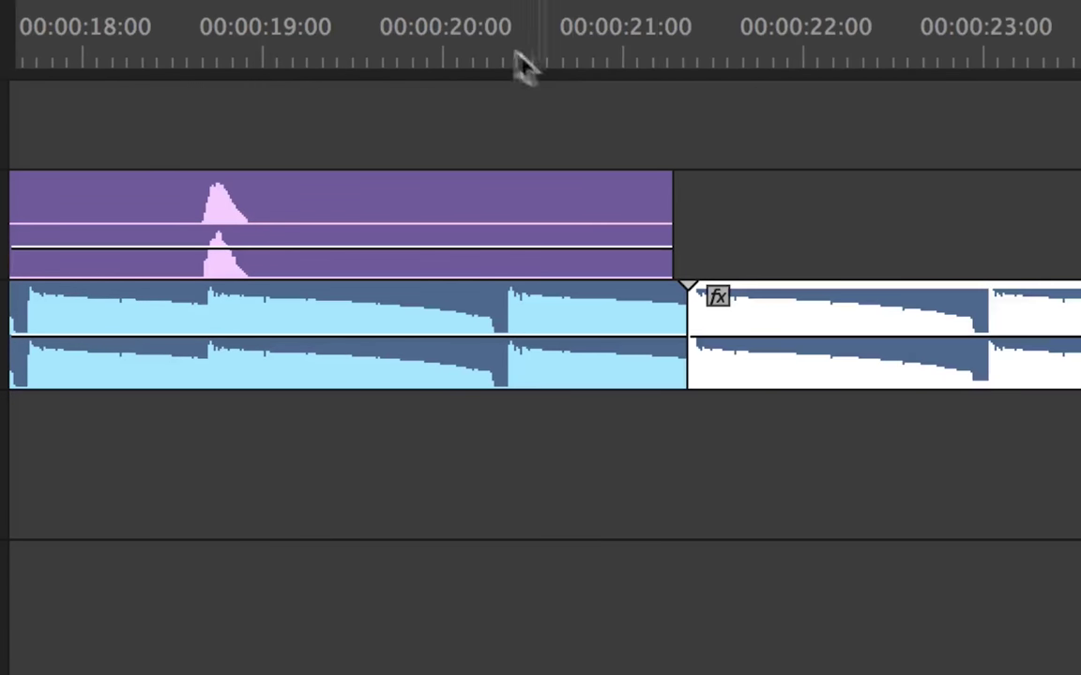
Step: Play across the join between the two Boom Bass clips and stop at 00:00:24:13
click(468, 28)
key(space)
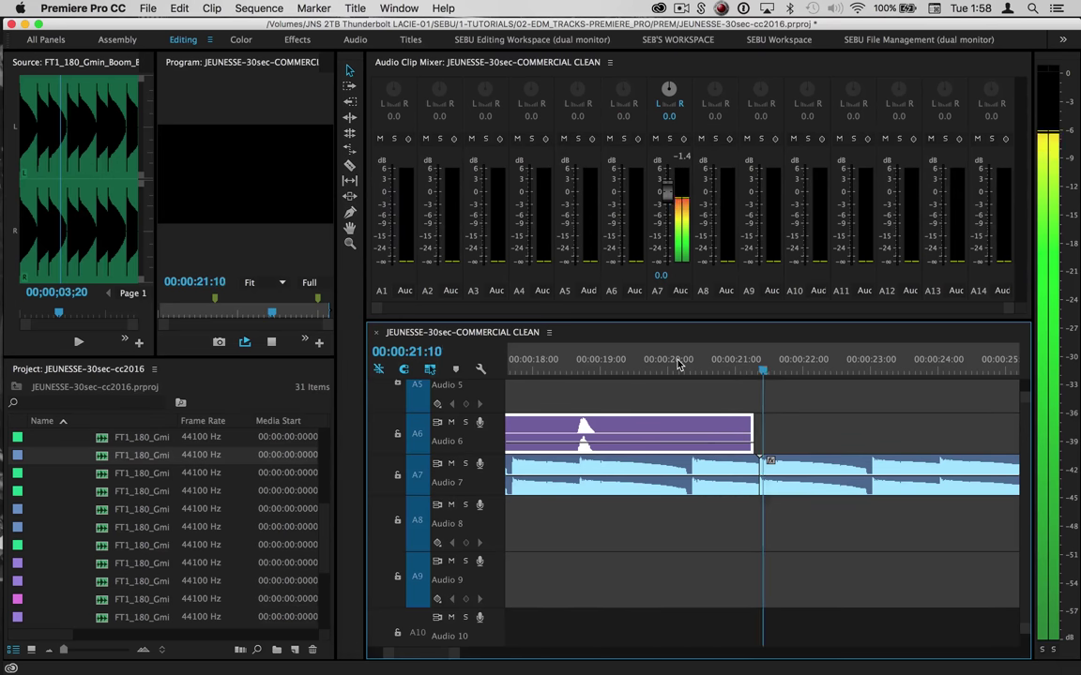
key(minus)
key(minus)
key(minus)
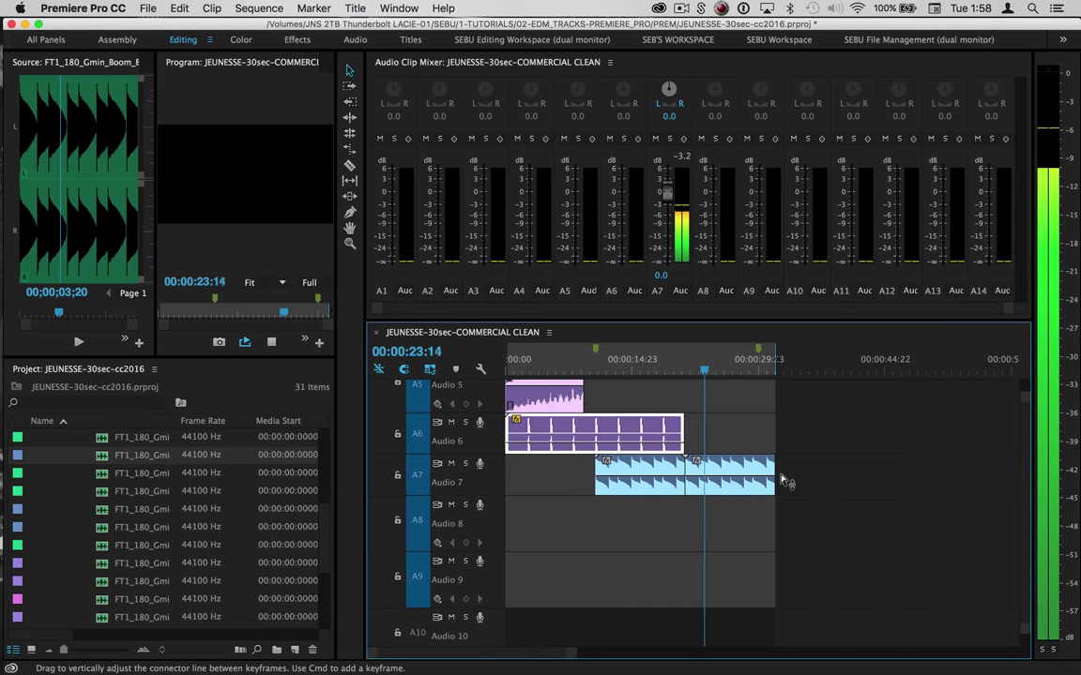
key(space)
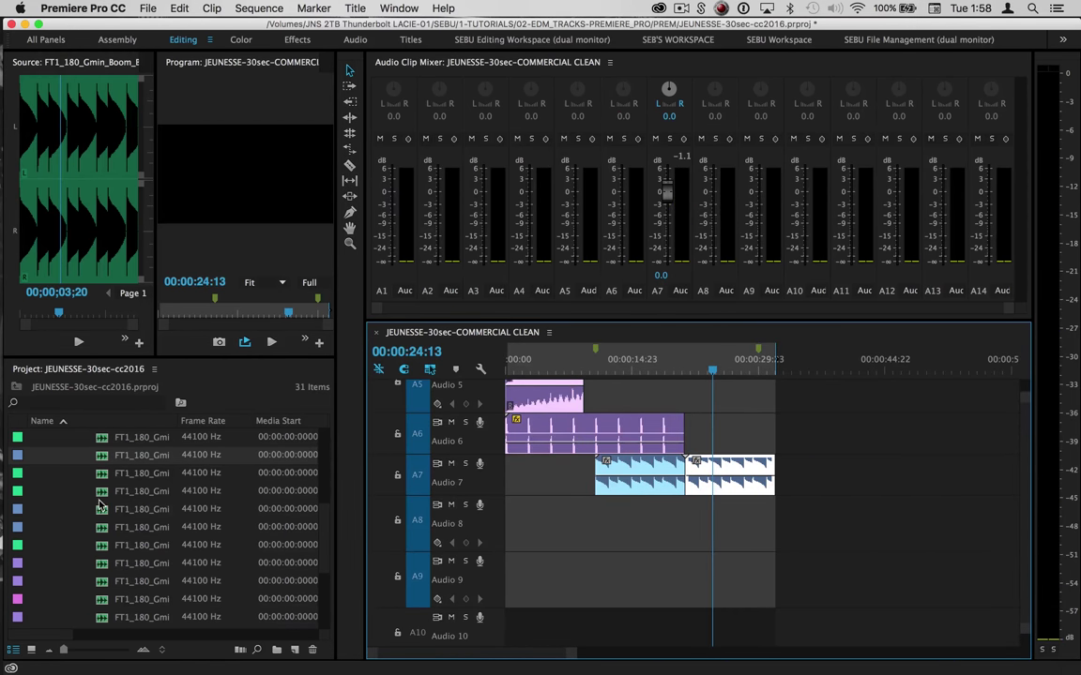
Step: Preview FT1_180_Gmin_Deep_Lead.wav and place it on Audio 8, aligned with the start of the first Boom Bass clip
double_click(98, 504)
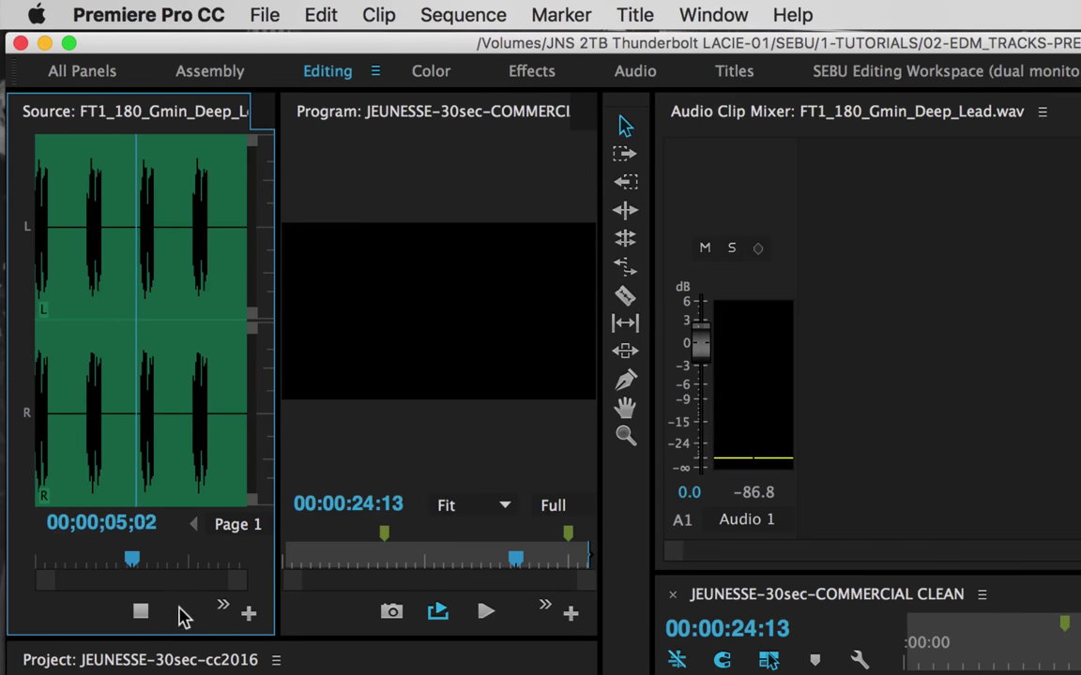
key(space)
drag(98, 508, 606, 548)
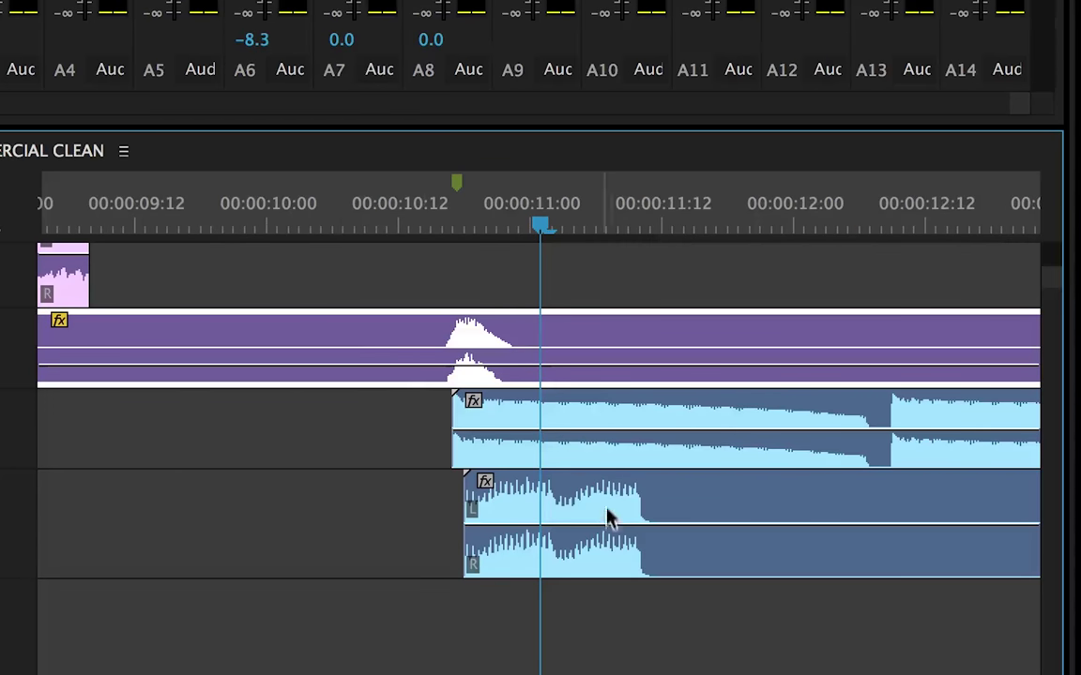
drag(600, 520, 579, 511)
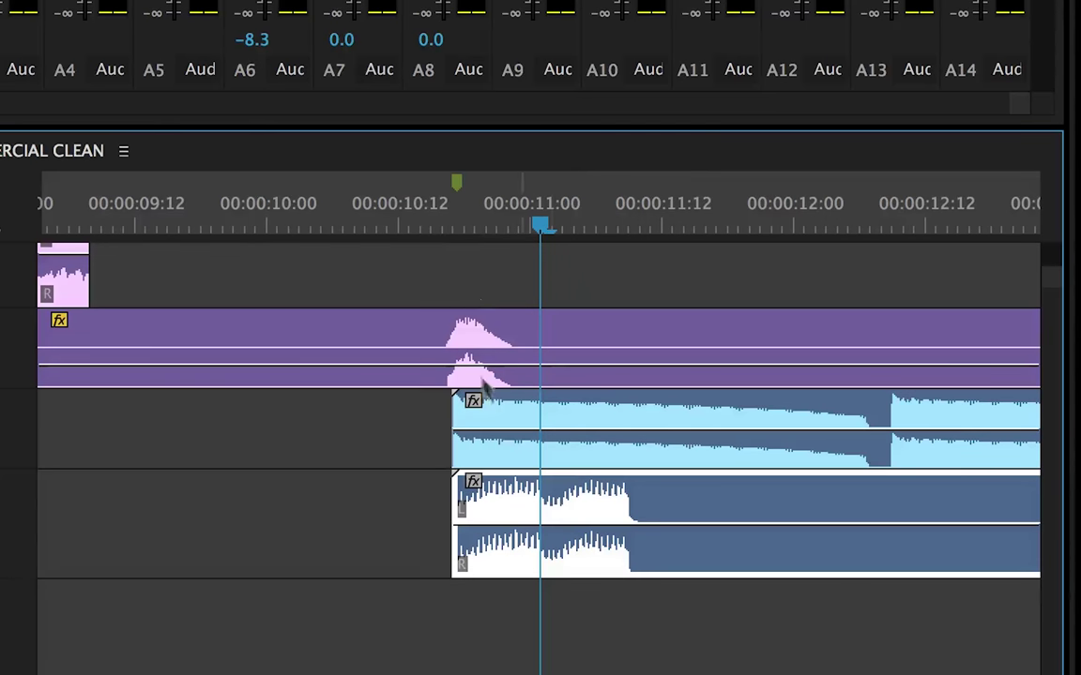
Step: Play from just before the first marker through the layered bass and Deep Lead, stopping at 00:00:14:13
click(430, 193)
click(645, 589)
key(space)
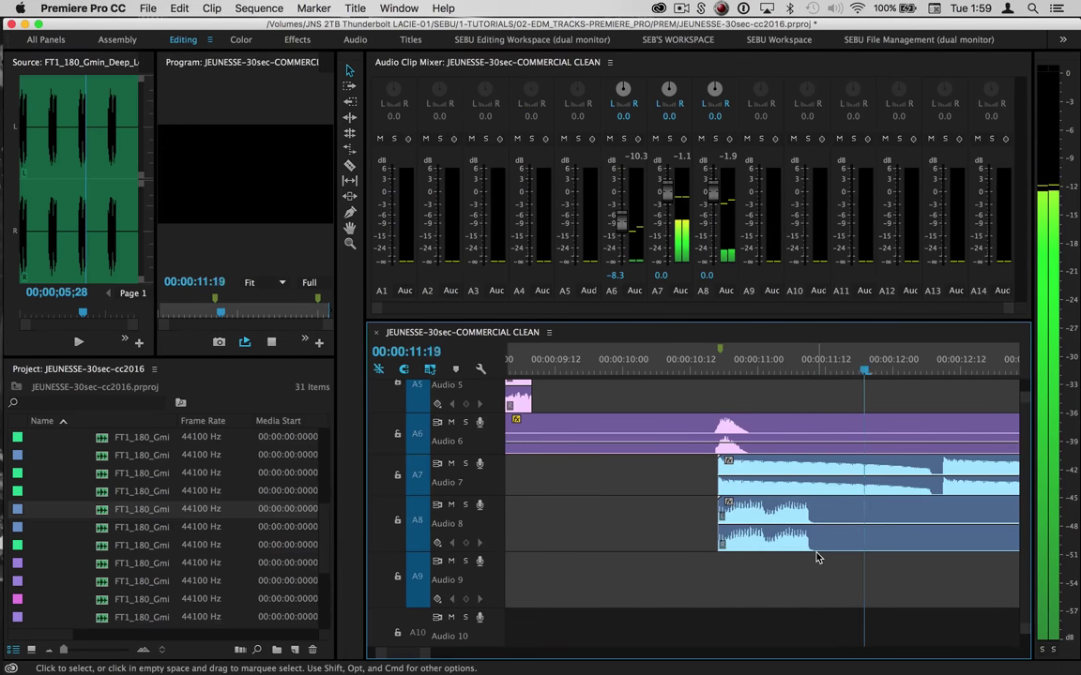
key(minus)
key(minus)
key(minus)
scroll(815, 581, down, 3)
scroll(815, 585, right, 2)
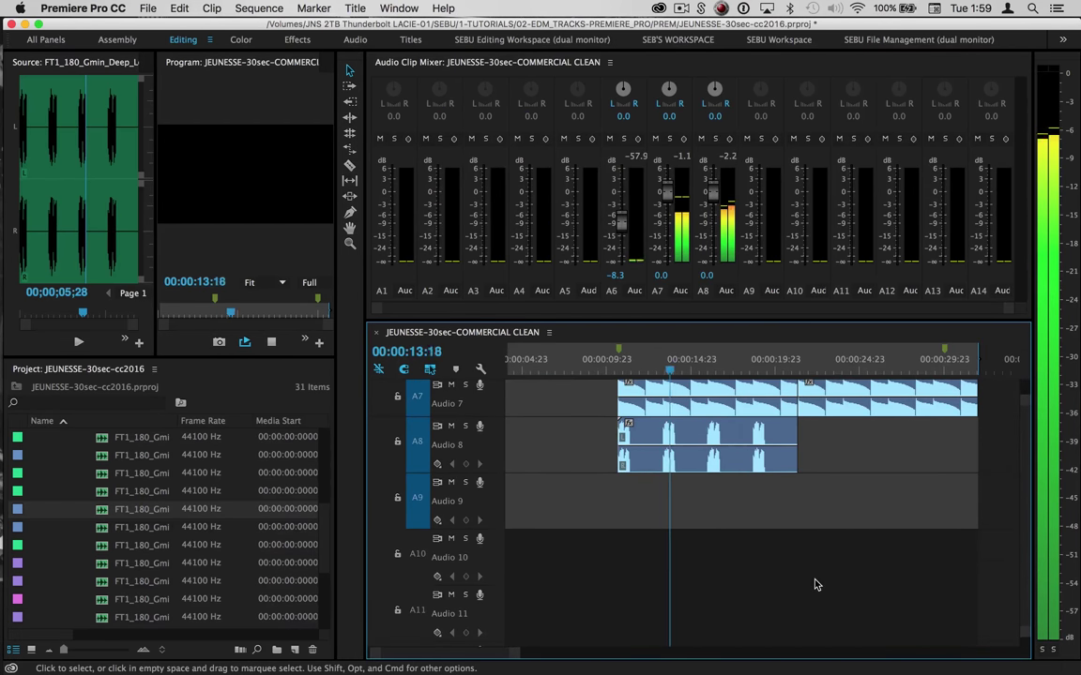
scroll(816, 583, up, 3)
key(space)
Step: Duplicate the Deep Lead clip on Audio 8 and align the copy with the start of the second Boom Bass clip
click(720, 505)
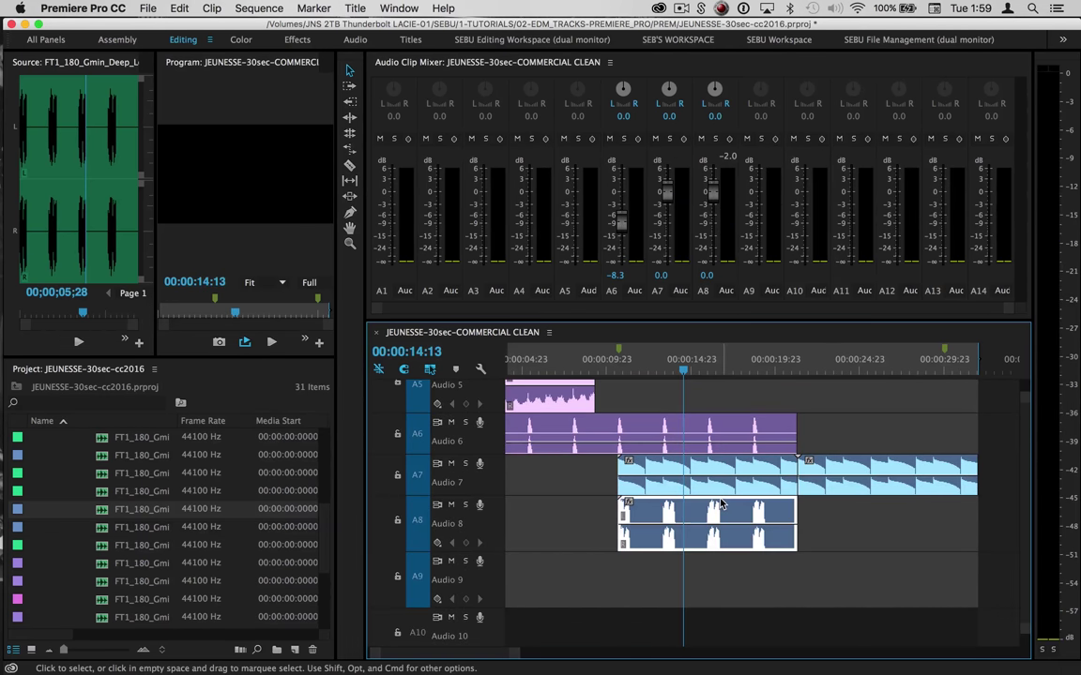
drag(711, 506, 894, 514)
click(799, 368)
key(=)
key(=)
key(=)
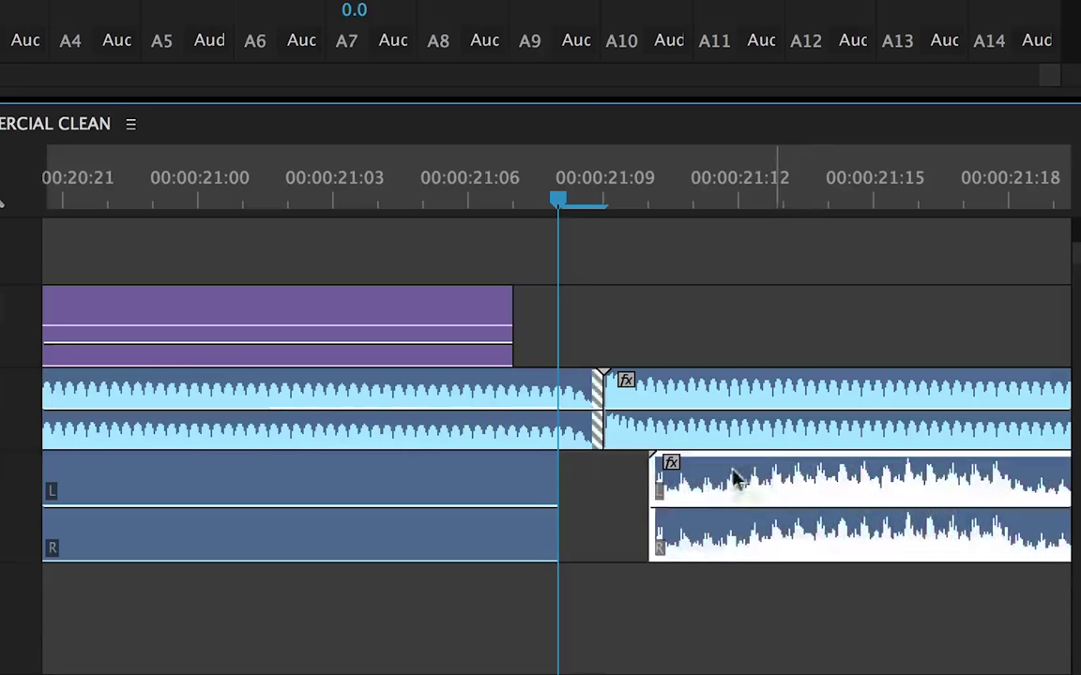
drag(853, 512, 849, 513)
key(minus)
key(minus)
key(minus)
key(minus)
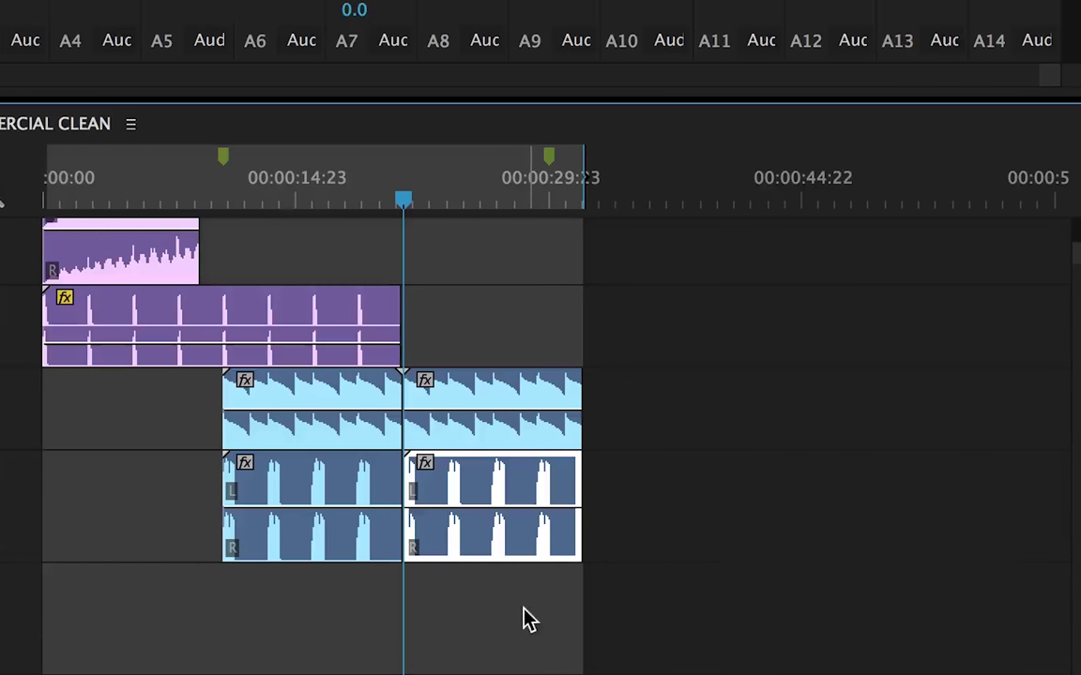
click(528, 619)
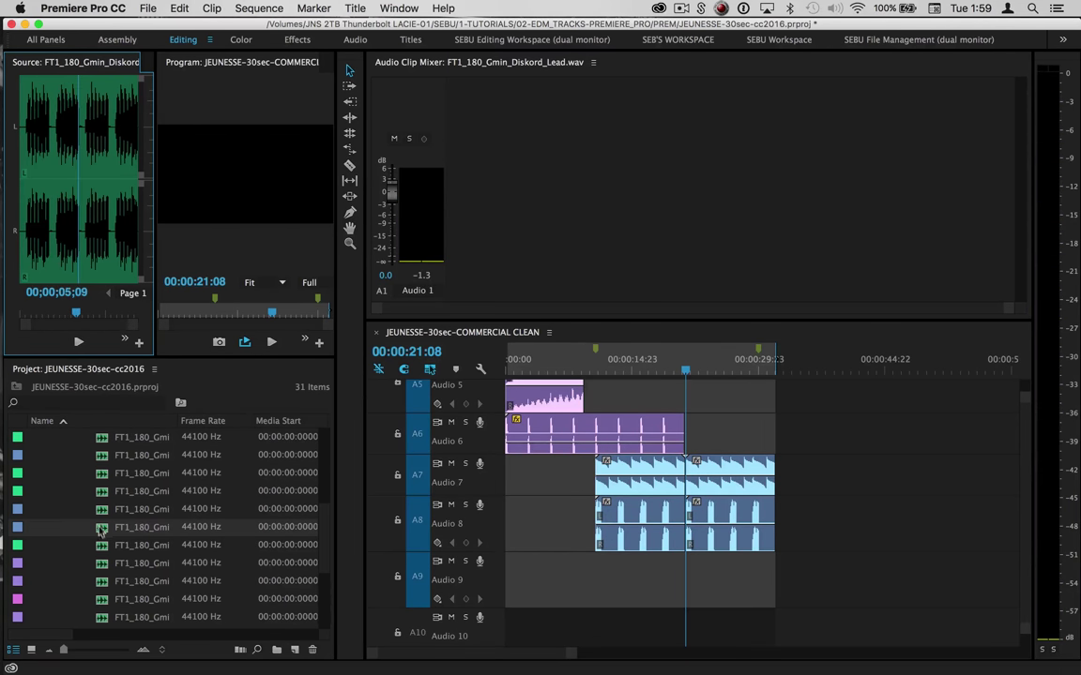
Step: Place FT1_180_Gmin_Diskord_Lead.wav on Audio 9 and align its start with the first bass and Deep Lead clips
drag(103, 528, 594, 579)
click(598, 362)
key(=)
key(=)
key(=)
key(=)
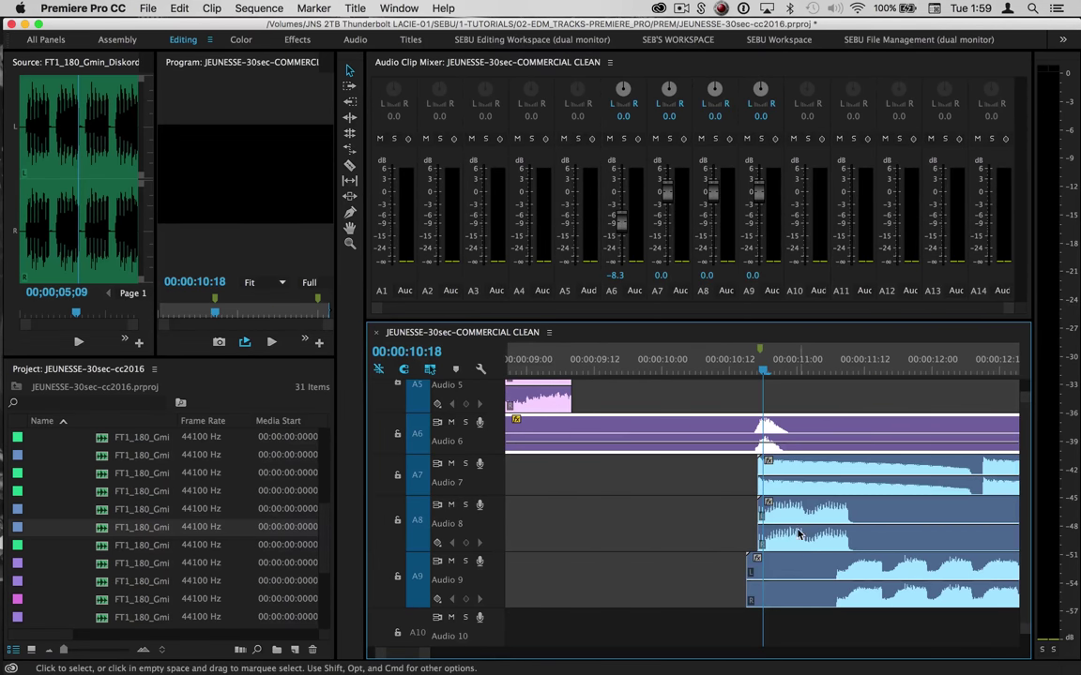
drag(805, 556, 813, 559)
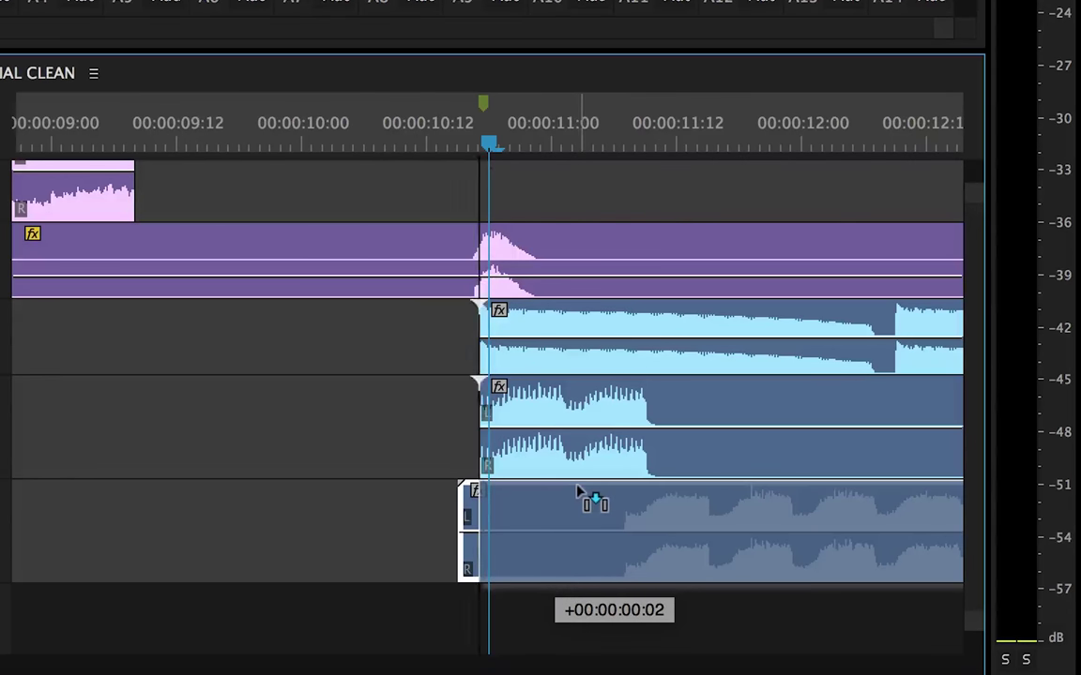
drag(578, 492, 579, 495)
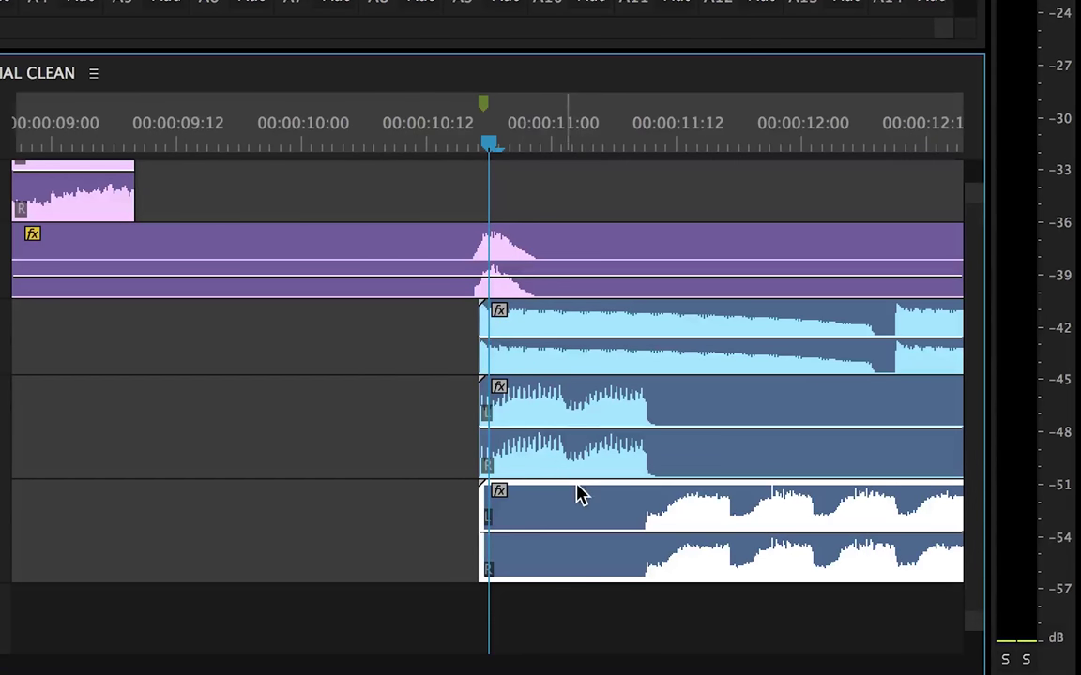
Step: Play the section with the bass, Deep Lead and Diskord Lead from before the first marker, stopping at 00:00:21:12
click(426, 122)
key(space)
scroll(554, 350, right, 5)
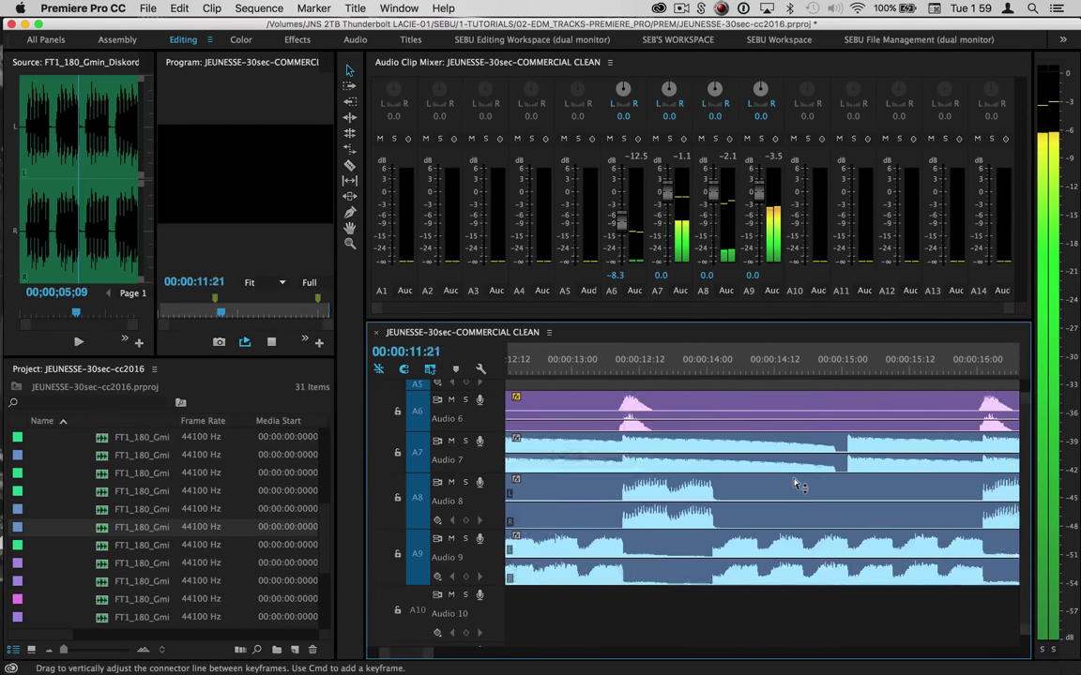
scroll(794, 483, right, 1)
key(minus)
key(minus)
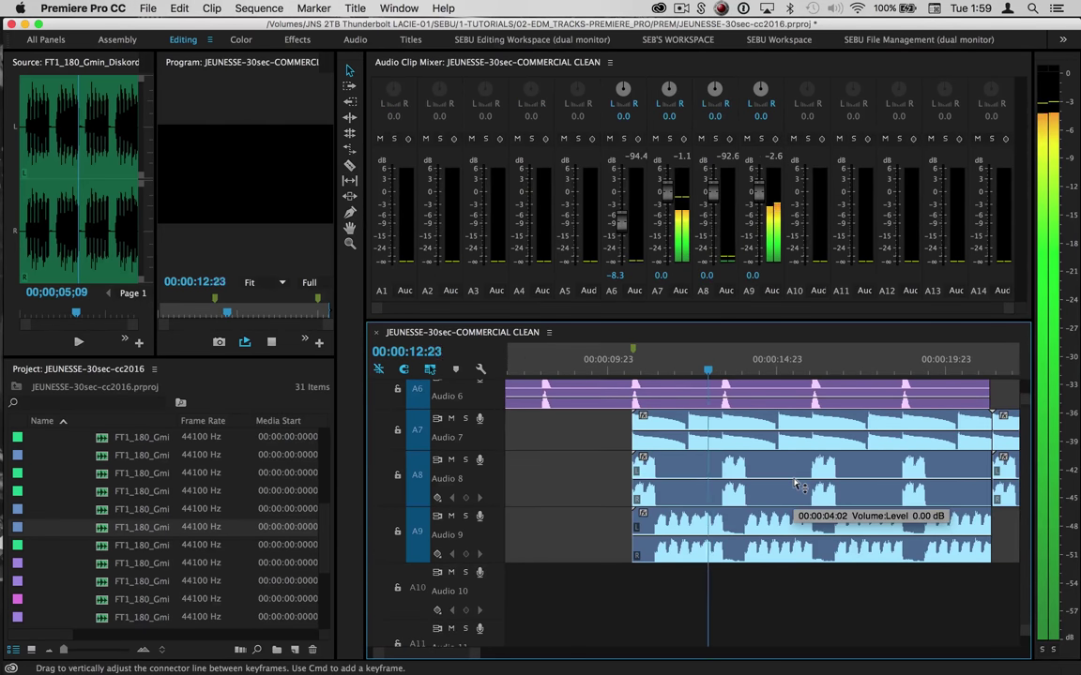
scroll(802, 559, right, 4)
scroll(802, 560, down, 3)
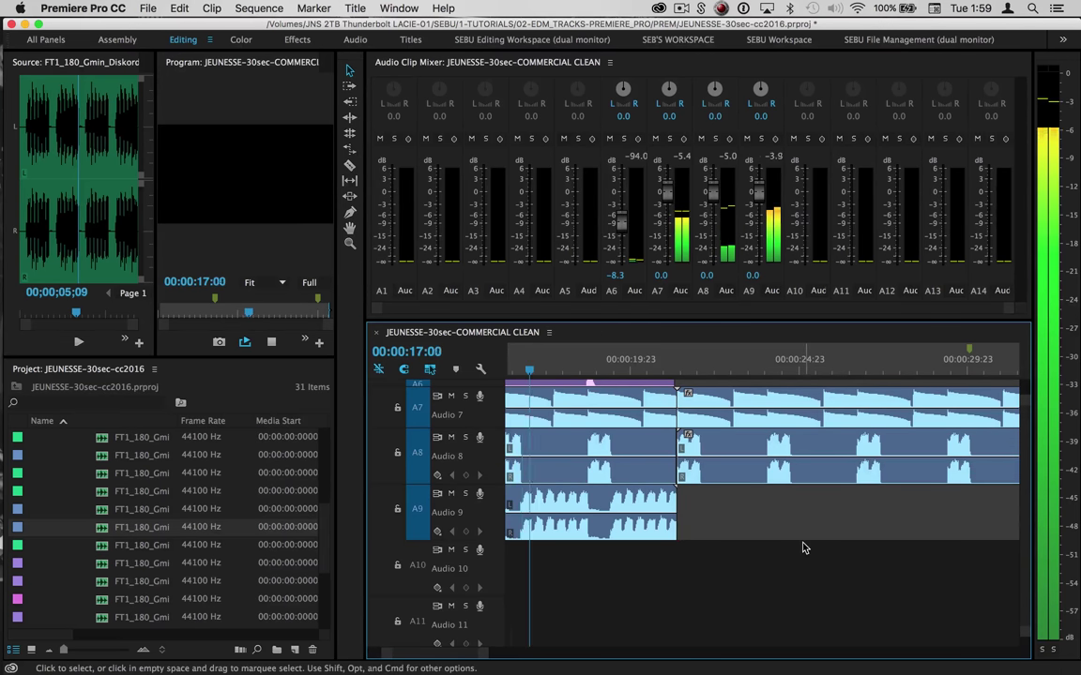
scroll(803, 549, up, 5)
scroll(802, 549, down, 6)
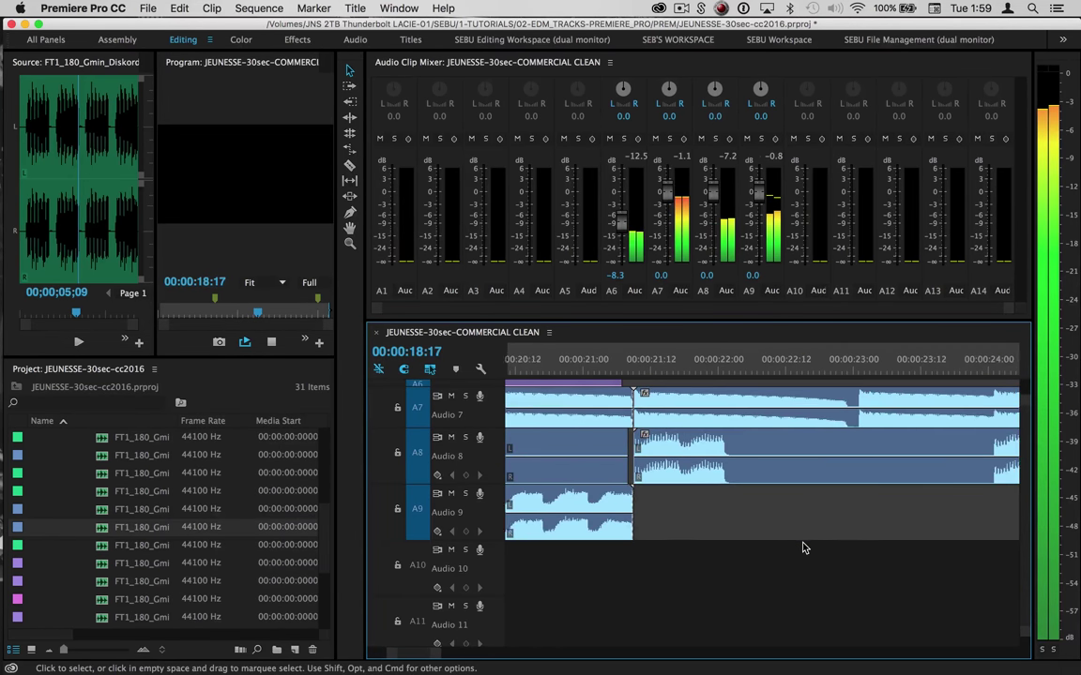
scroll(683, 516, down, 4)
key(space)
Step: Duplicate the Diskord Lead clip on Audio 9 and align the copy with the start of the second Deep Lead clip
click(685, 519)
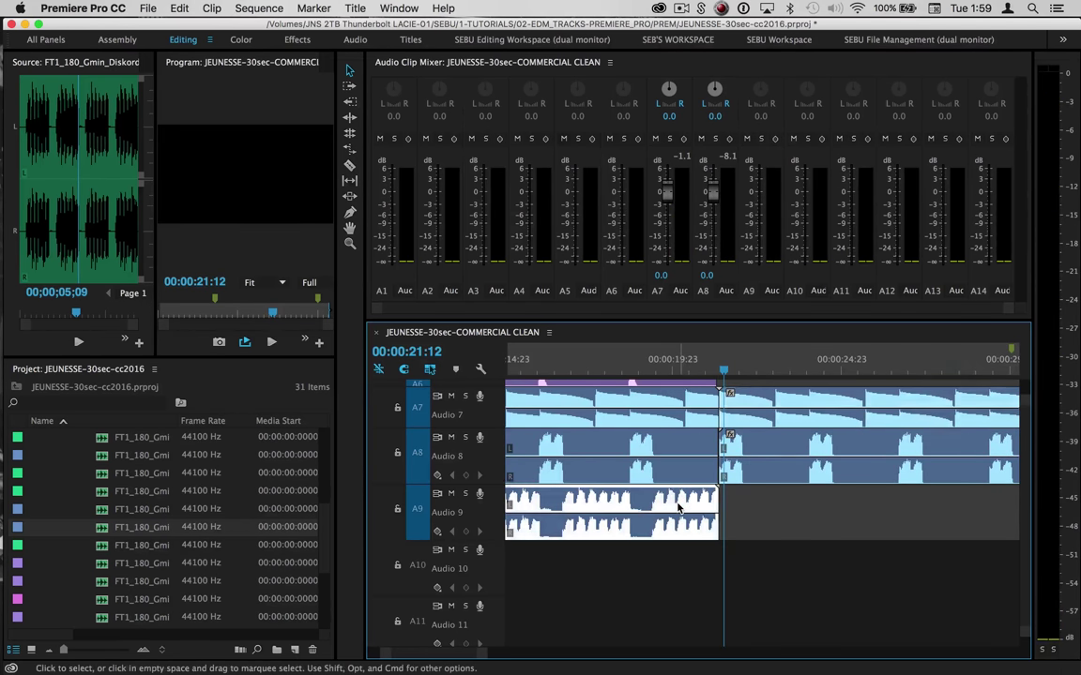
scroll(680, 511, down, 4)
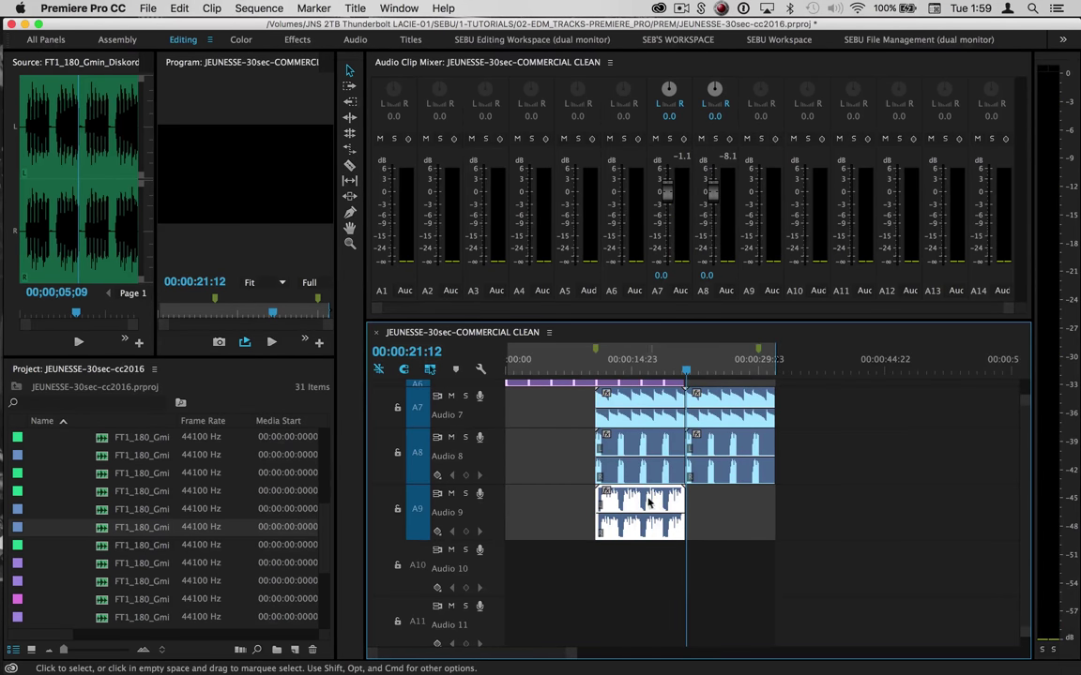
drag(649, 504, 739, 504)
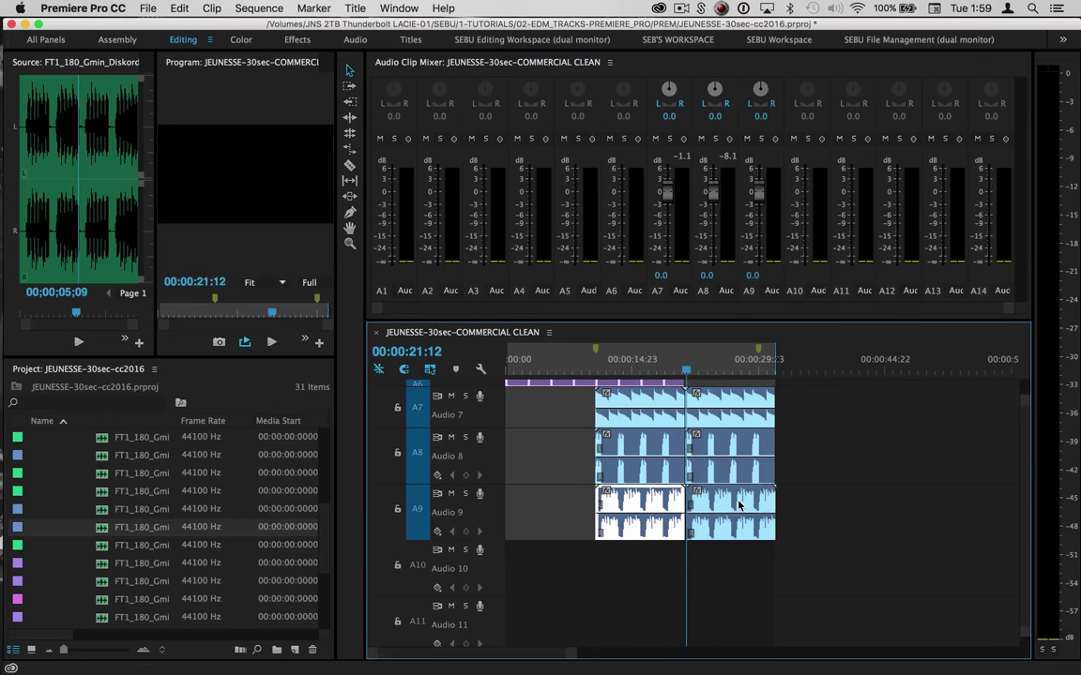
key(=)
key(=)
key(=)
key(=)
key(=)
drag(819, 498, 782, 500)
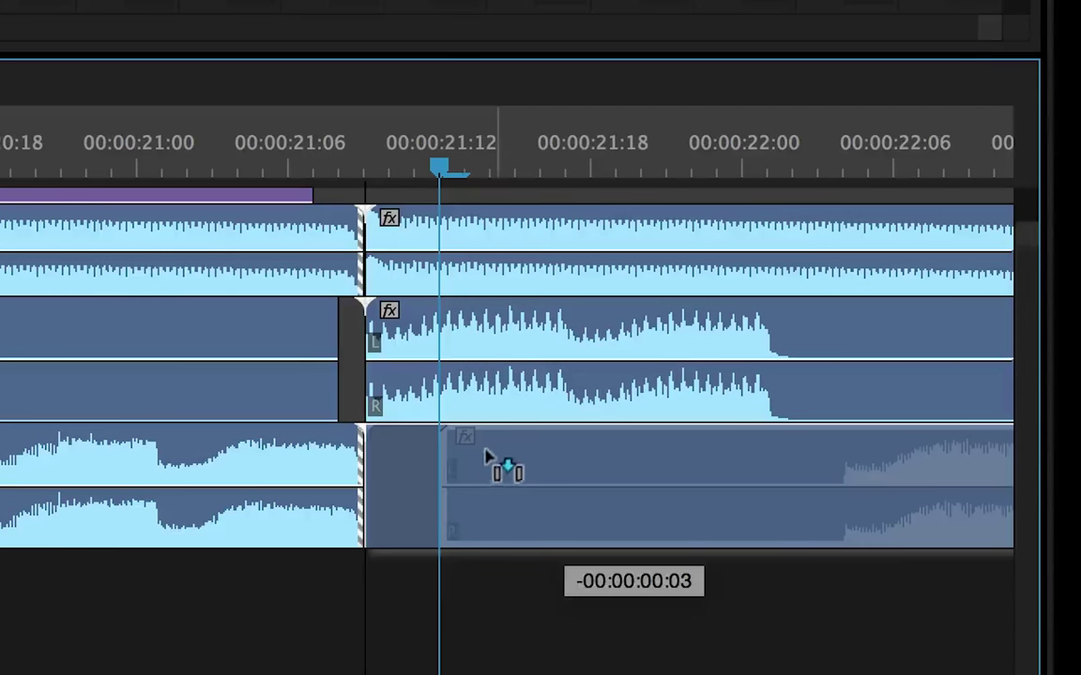
drag(485, 457, 482, 451)
Step: Play across the join between the two Diskord Lead clips from about 00:00:21:00, stopping at 00:00:24:06
scroll(483, 458, down, 4)
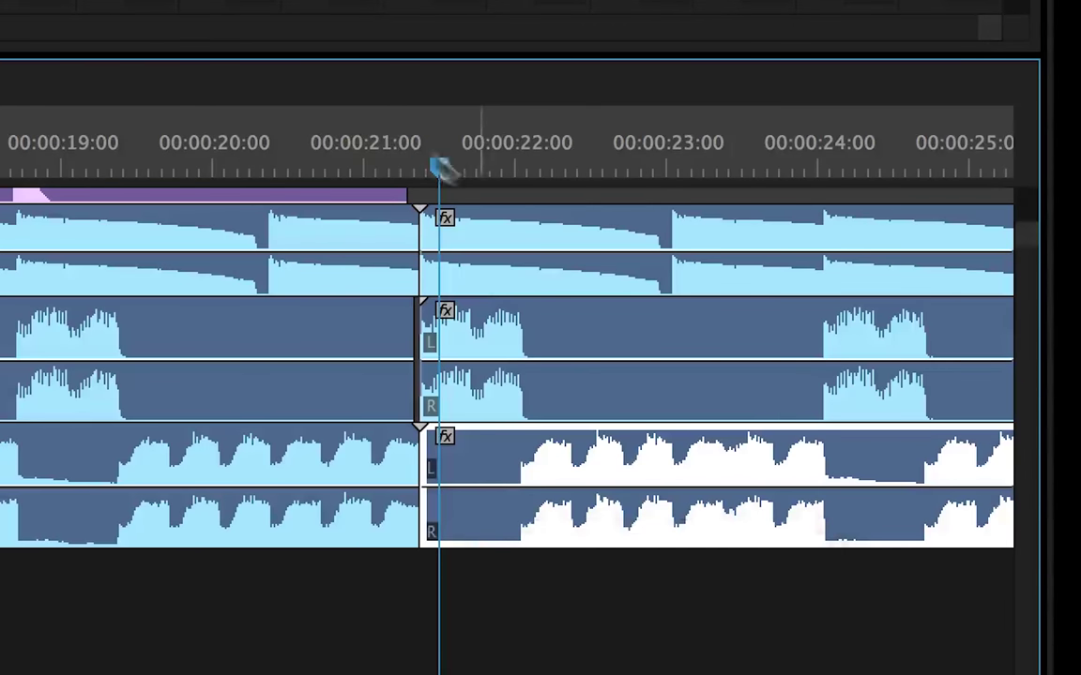
click(379, 156)
key(space)
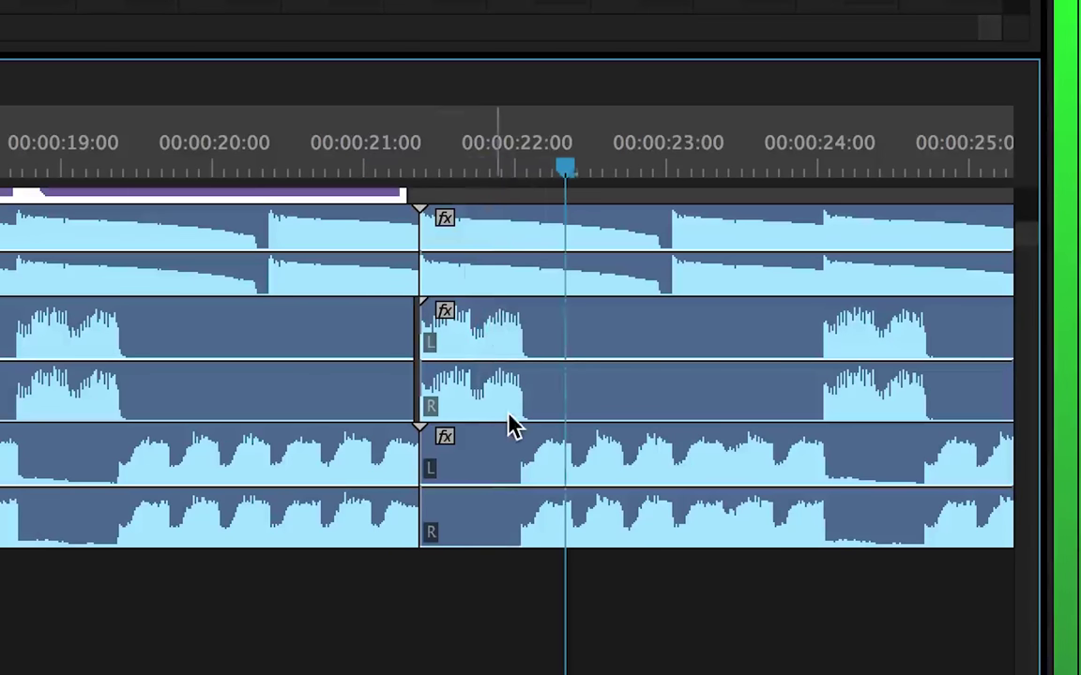
scroll(513, 427, down, 5)
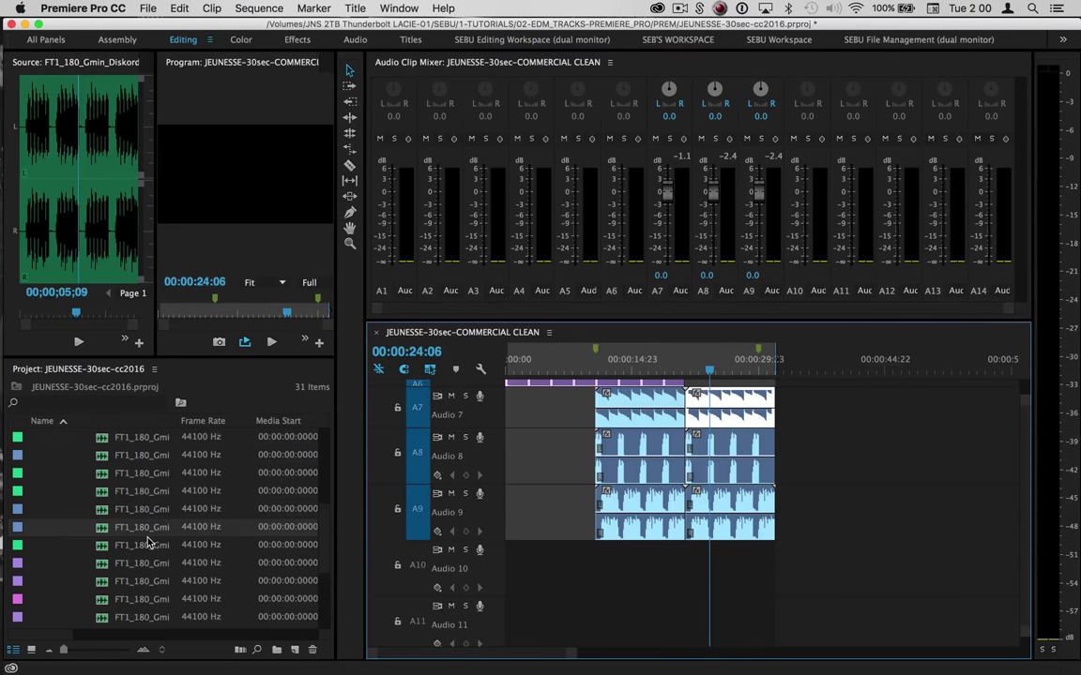
Step: Find FT1_180_Snap.wav among the project's kit clips and preview it as a source clip
scroll(147, 542, down, 4)
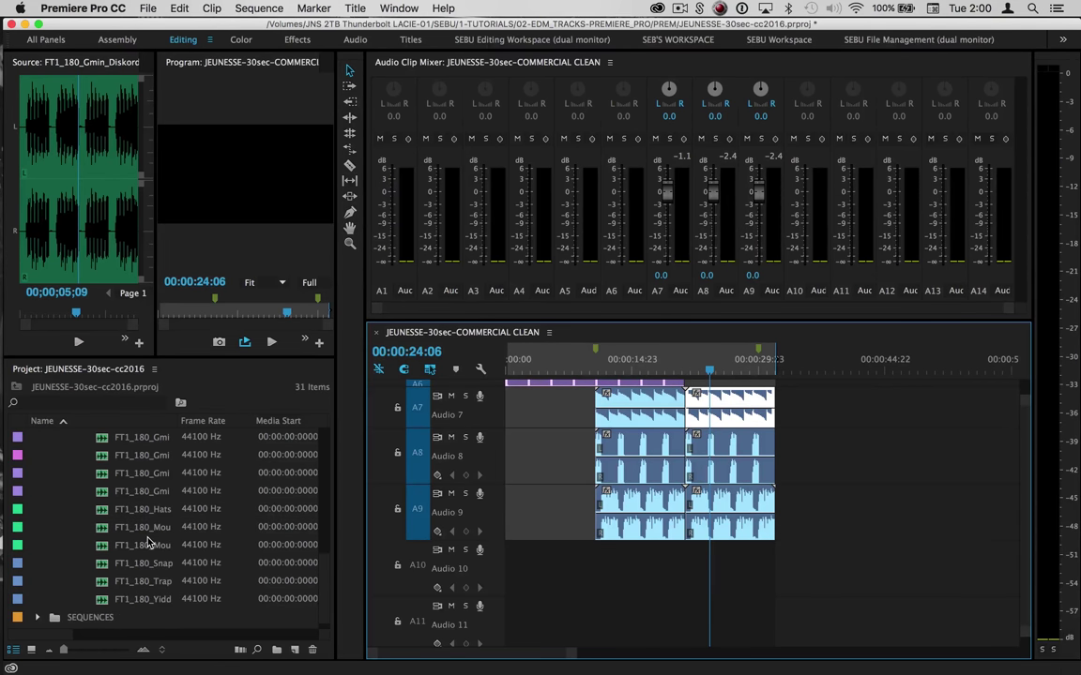
double_click(102, 563)
drag(88, 428, 106, 440)
key(space)
key(space)
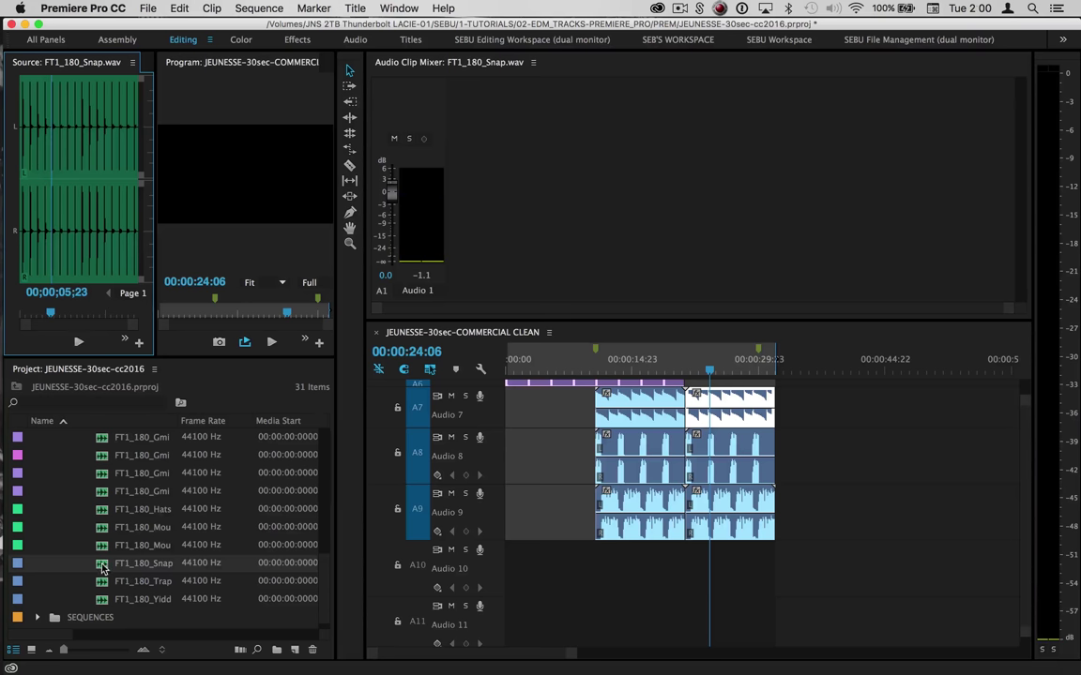
Step: Place FT1_180_Snap.wav on Audio 10 and align its start with the first Deep Lead and Diskord Lead clips
drag(104, 568, 608, 577)
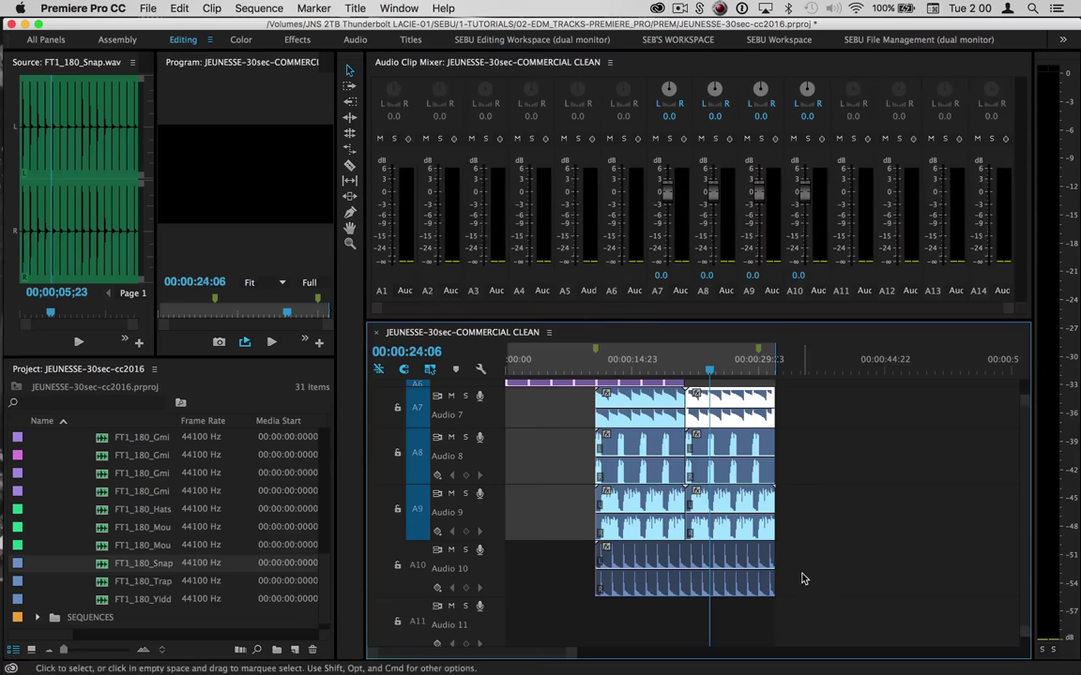
click(595, 372)
key(=)
key(=)
key(=)
key(=)
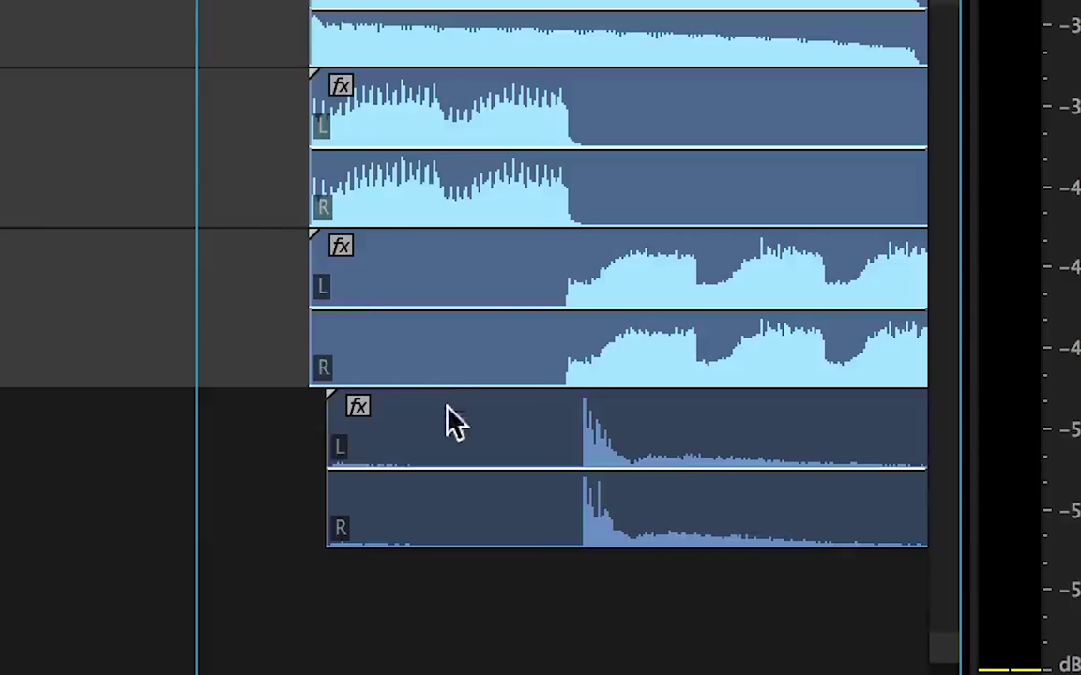
drag(446, 406, 436, 430)
Step: Play the section with the bass, leads and Snap layered together, stopping at 00:00:16:00
scroll(847, 558, right, 3)
key(minus)
key(minus)
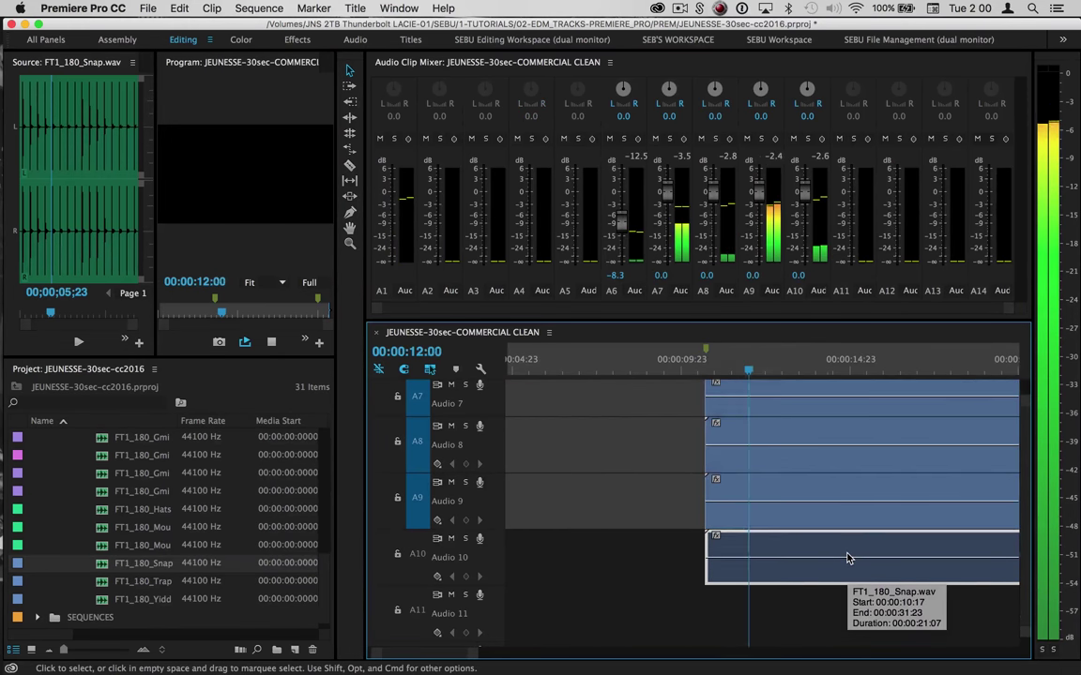
key(minus)
key(minus)
key(minus)
key(=)
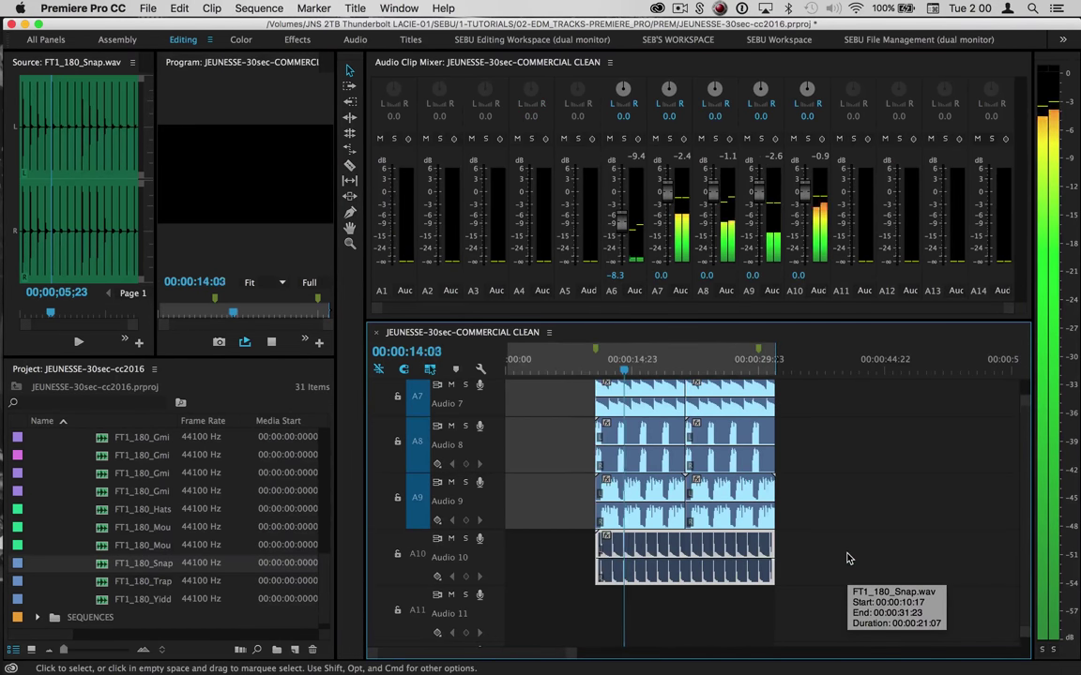
scroll(753, 643, down, 1)
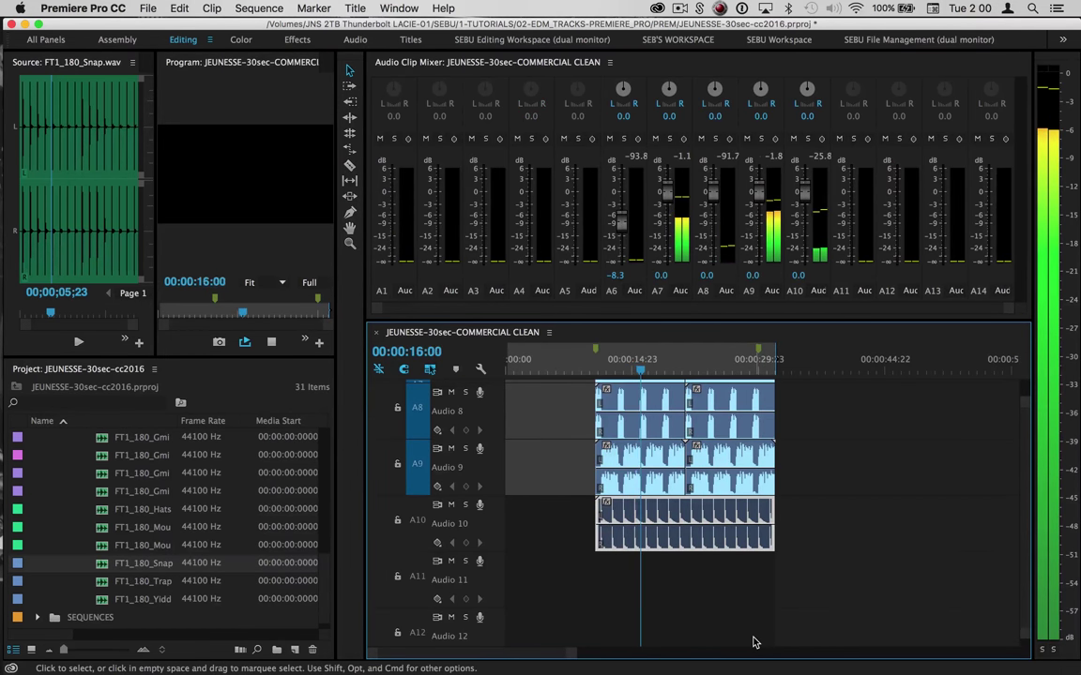
key(space)
Step: Preview FT1_180_Trap_Hats.wav, place it on Audio 11 and align its start with the Snap clip above
double_click(107, 582)
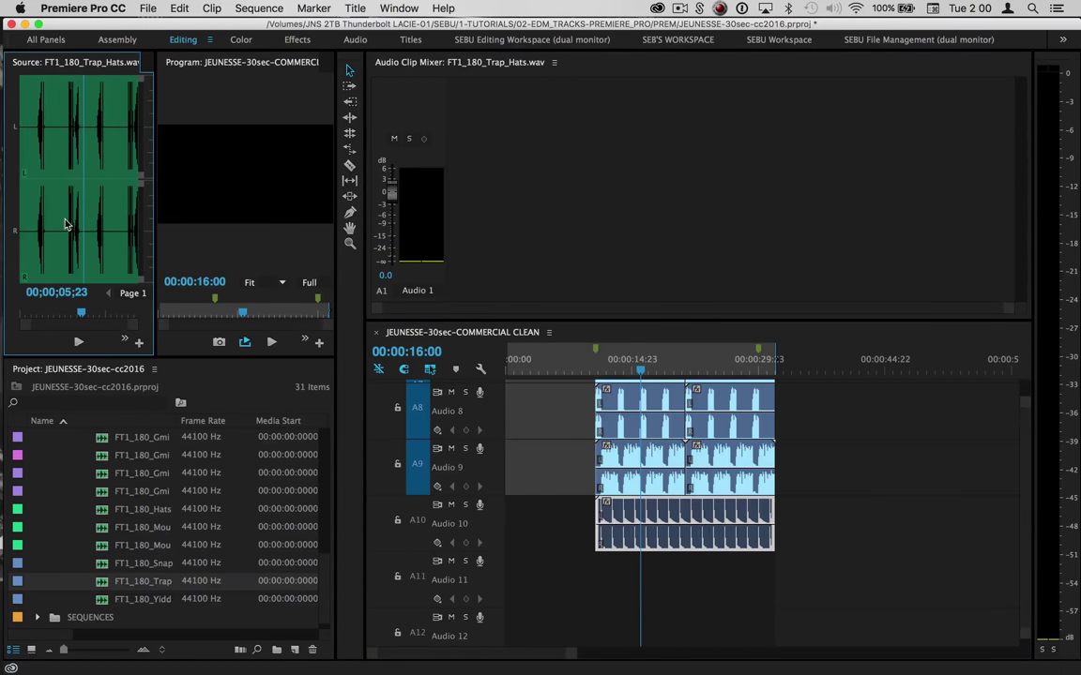
key(space)
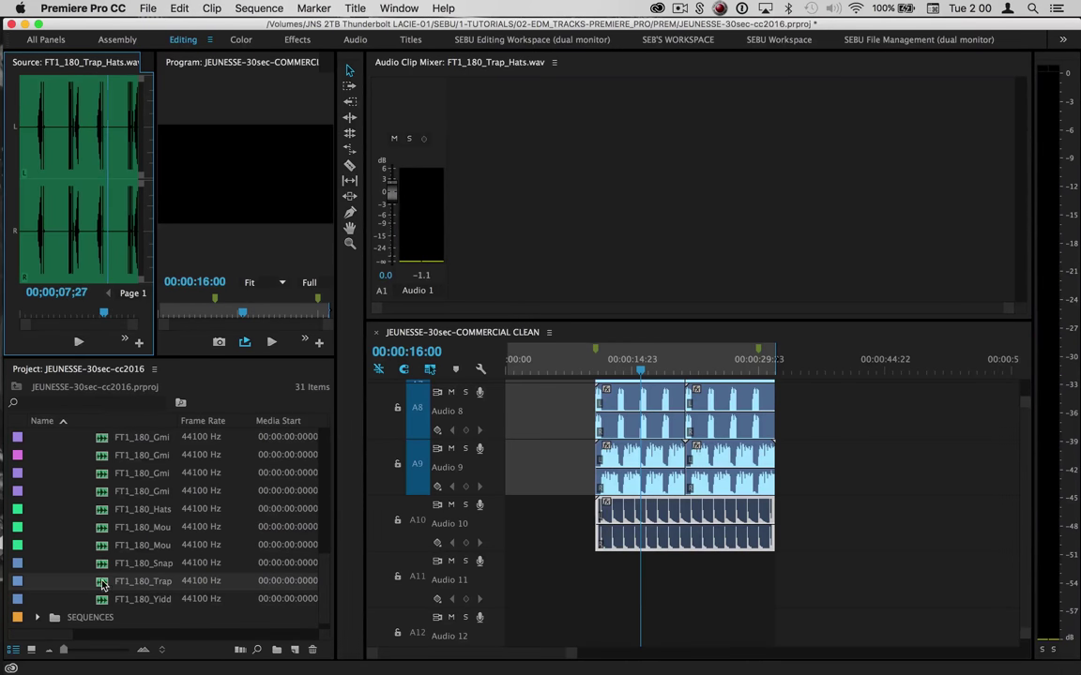
drag(102, 583, 601, 576)
click(603, 364)
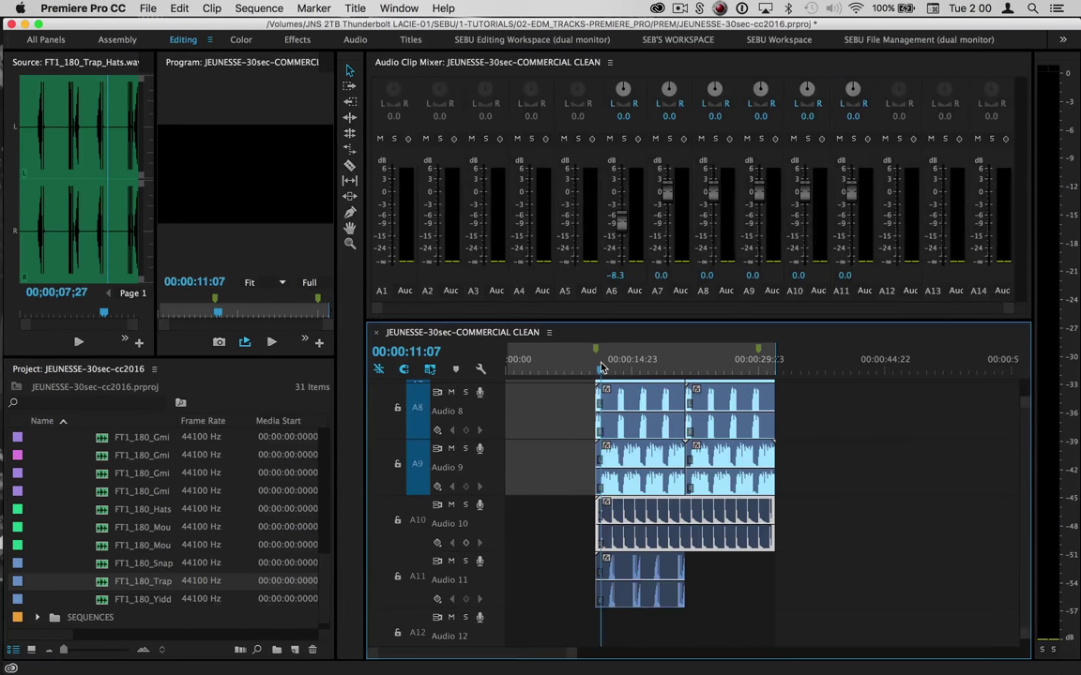
key(equal)
key(equal)
key(equal)
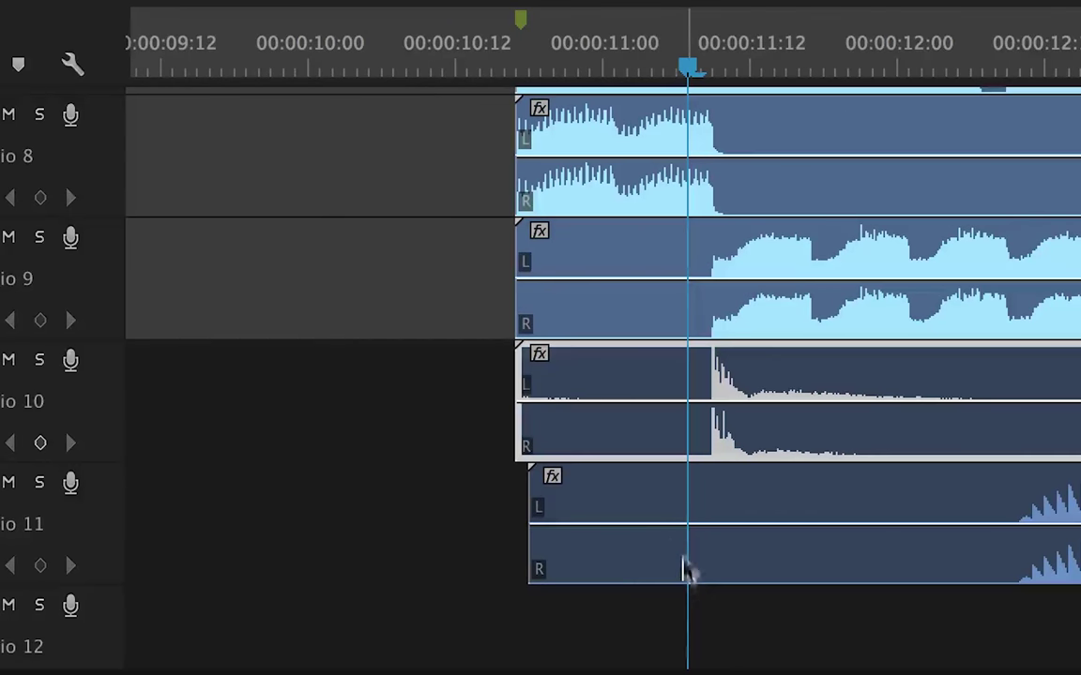
drag(732, 572, 726, 570)
drag(607, 497, 612, 496)
Step: Move the playhead to 00:00:21:07 and examine where the Trap Hats clip on Audio 11 ends relative to the clips above
scroll(613, 497, right, 10)
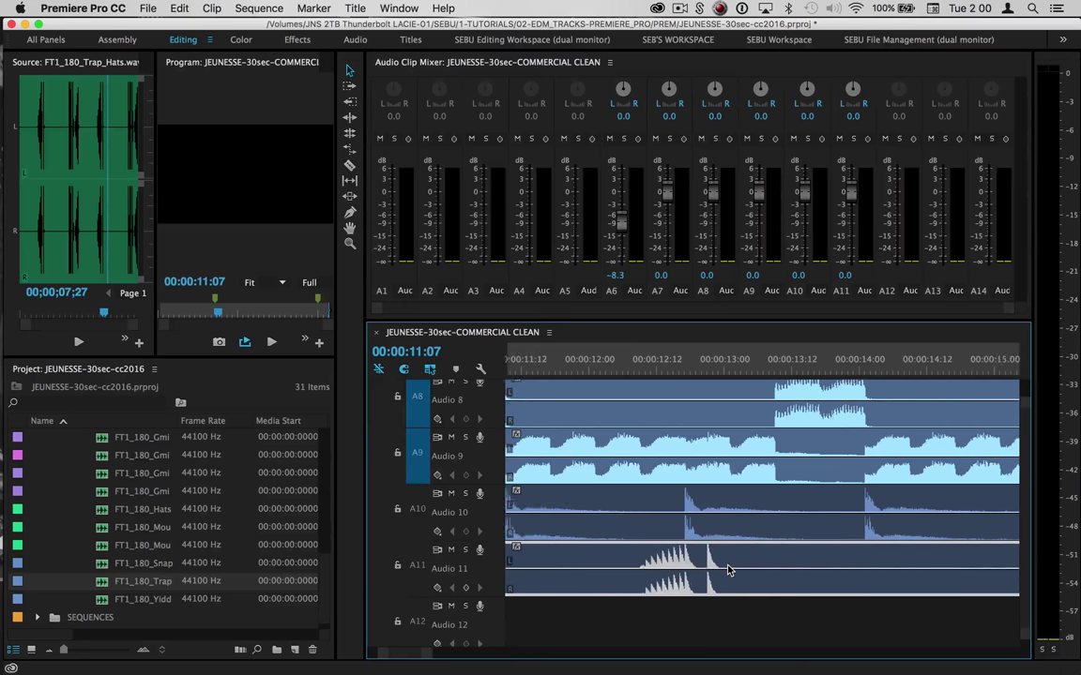
key(minus)
key(minus)
key(minus)
key(minus)
key(minus)
key(equal)
key(equal)
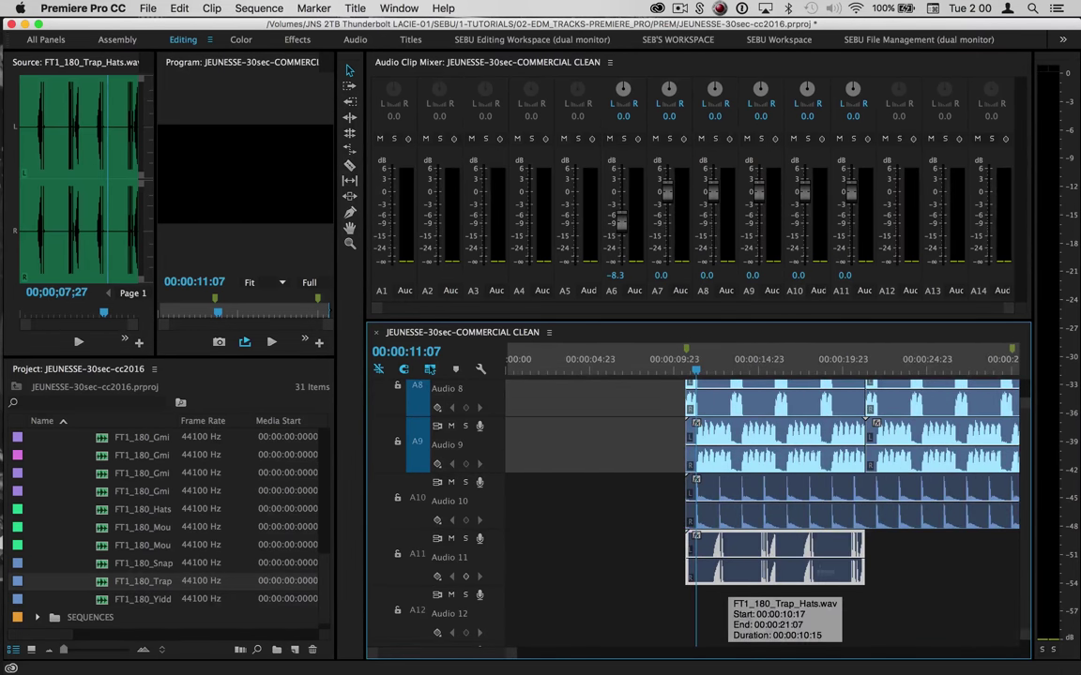
click(917, 575)
key(equal)
key(equal)
key(equal)
key(equal)
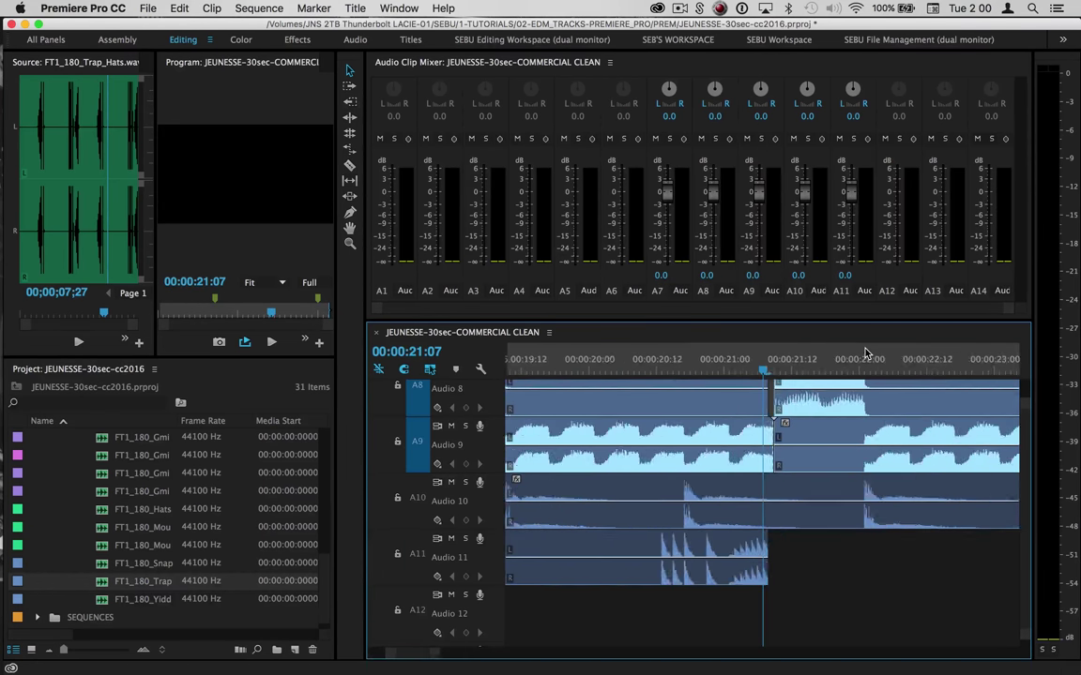
key(minus)
key(minus)
key(minus)
key(minus)
key(minus)
key(minus)
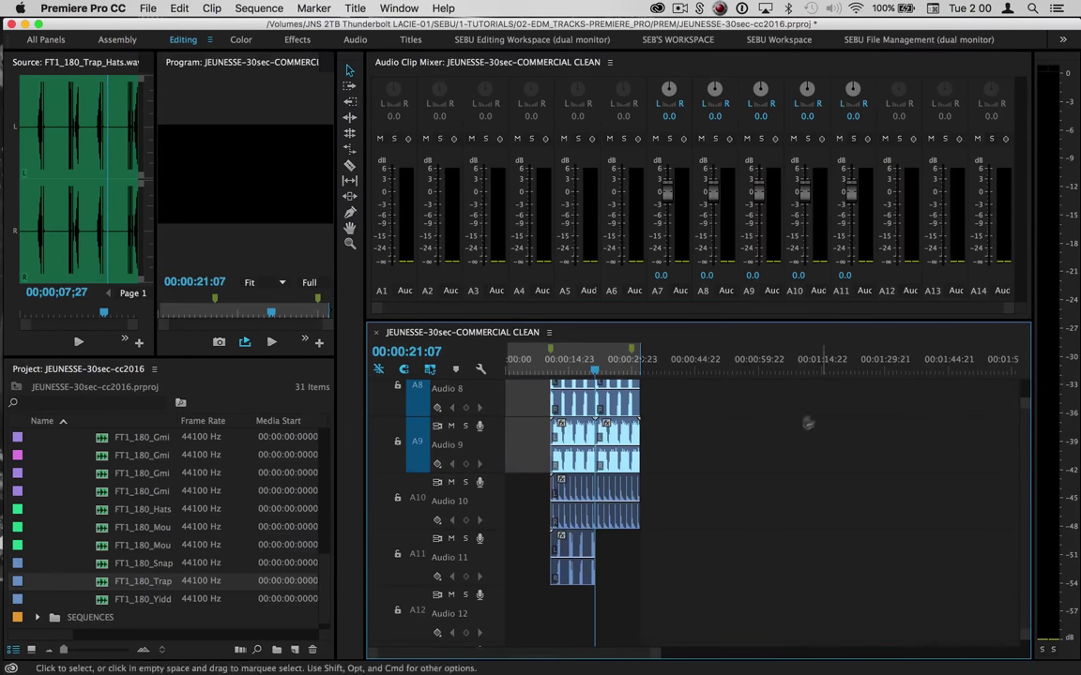
Step: Duplicate the Trap Hats clip on Audio 11 and align the copy with the start of the second Diskord Lead clip
drag(574, 547, 631, 545)
key(equal)
key(equal)
key(equal)
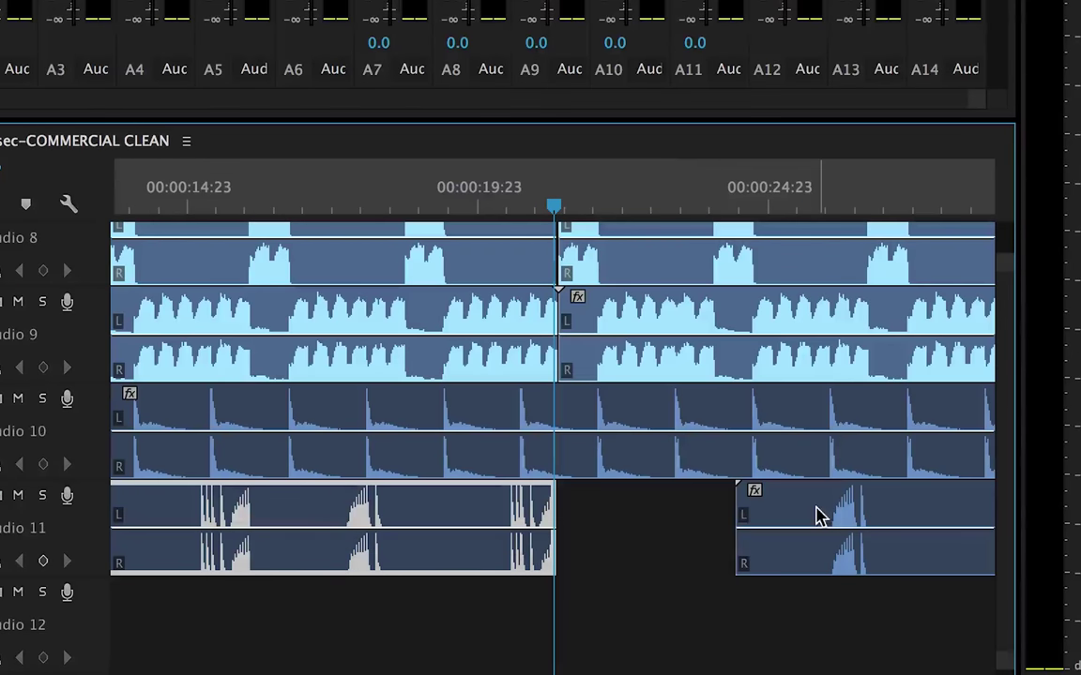
drag(819, 514, 642, 507)
key(equal)
key(equal)
key(equal)
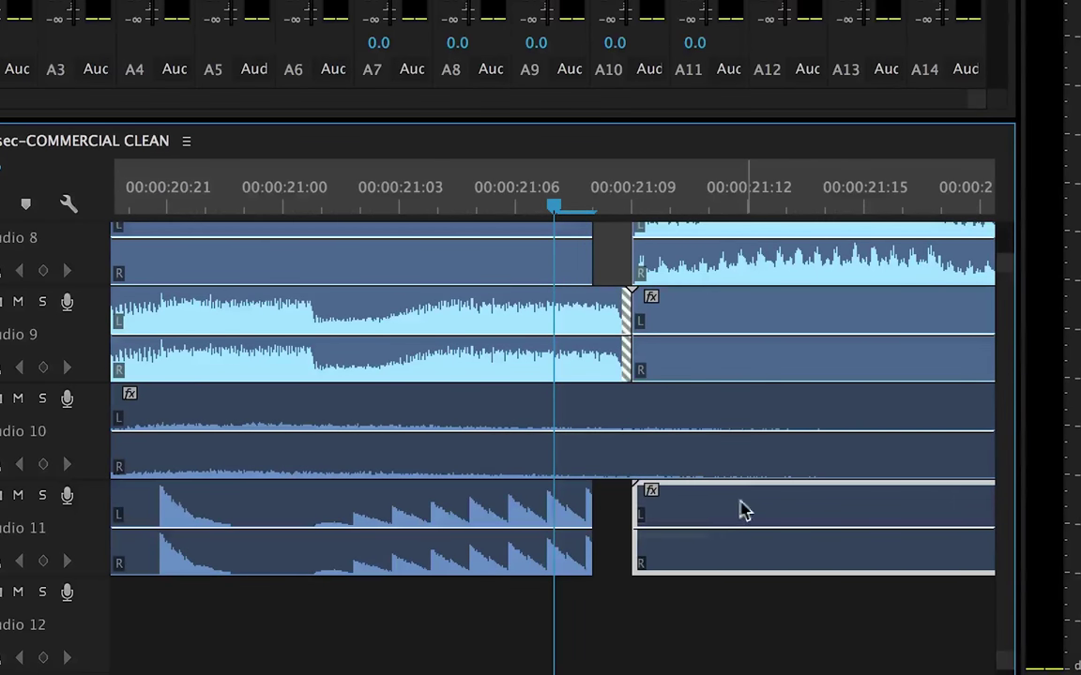
mouse_move(741, 509)
mouse_down()
mouse_move(723, 519)
mouse_move(741, 515)
mouse_up()
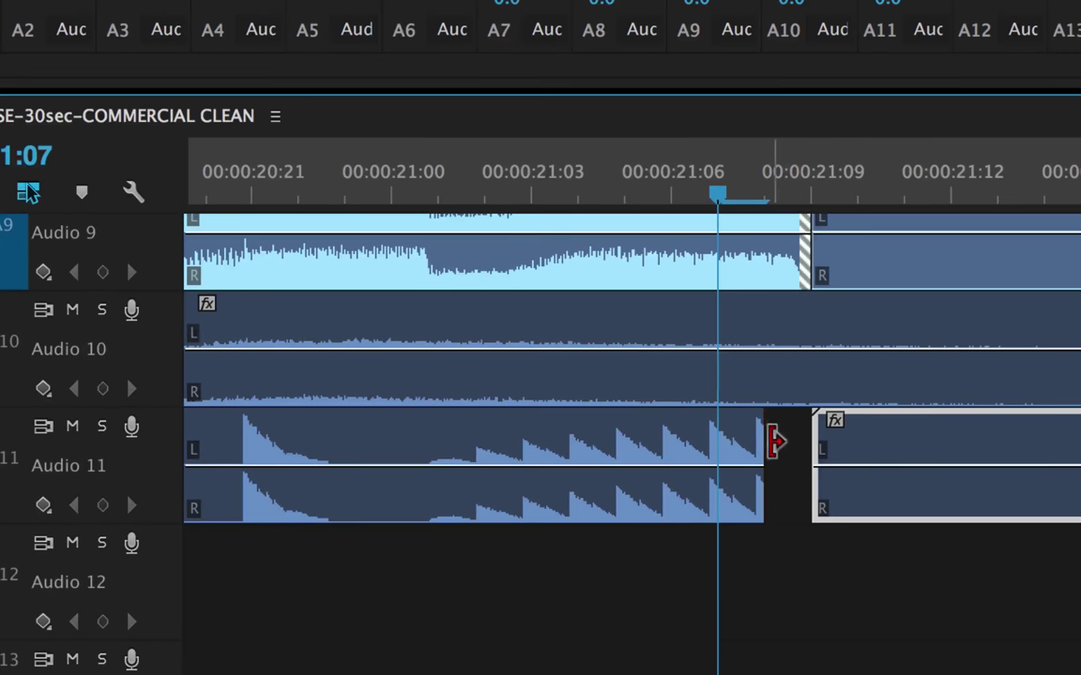
drag(775, 441, 1015, 442)
Step: Play across the join between the two Trap Hats clips, stopping at 00:00:24:10
key(minus)
key(minus)
key(minus)
key(minus)
key(space)
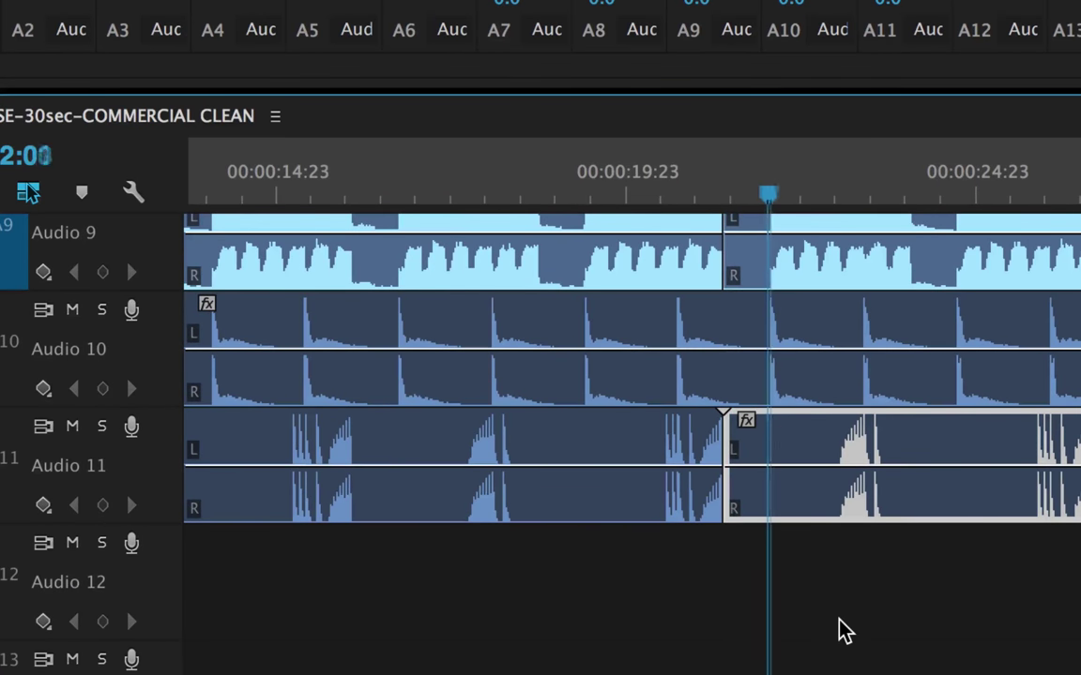
key(minus)
key(minus)
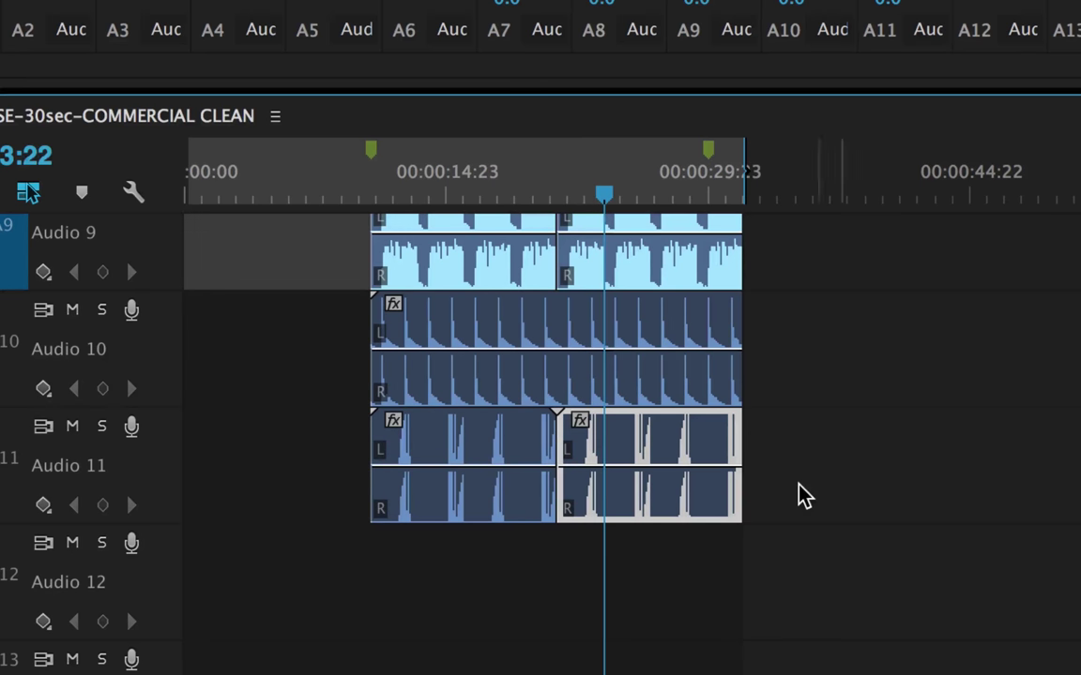
key(space)
Step: Open FT1_180_Yiddish_Clap.wav as a source clip and preview its sound
double_click(101, 600)
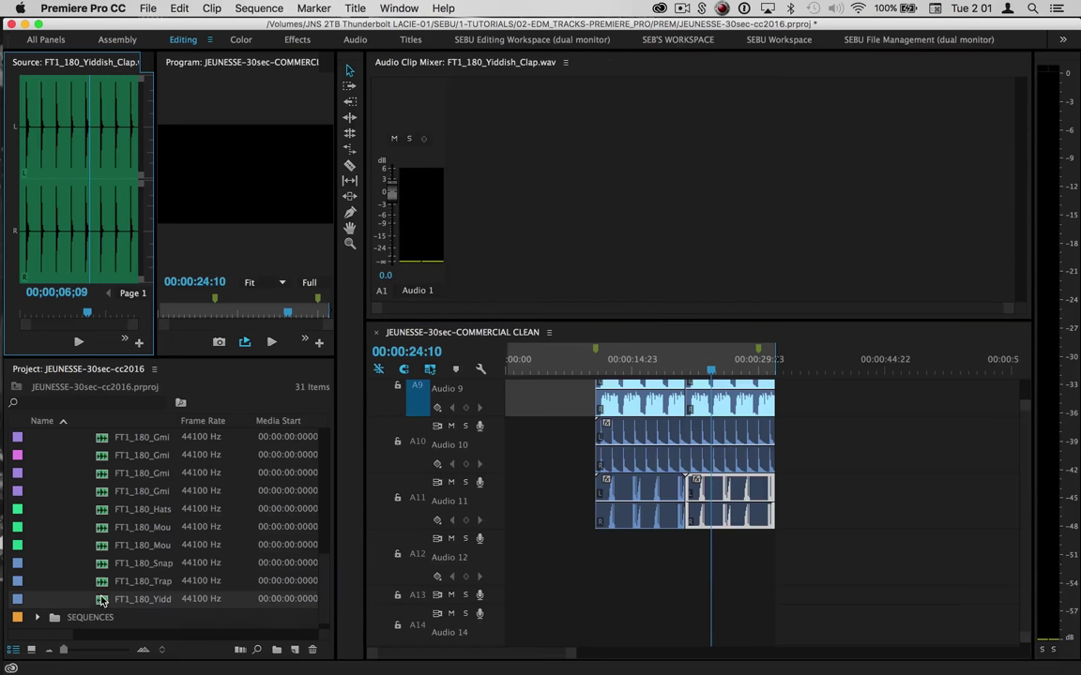
click(75, 236)
key(space)
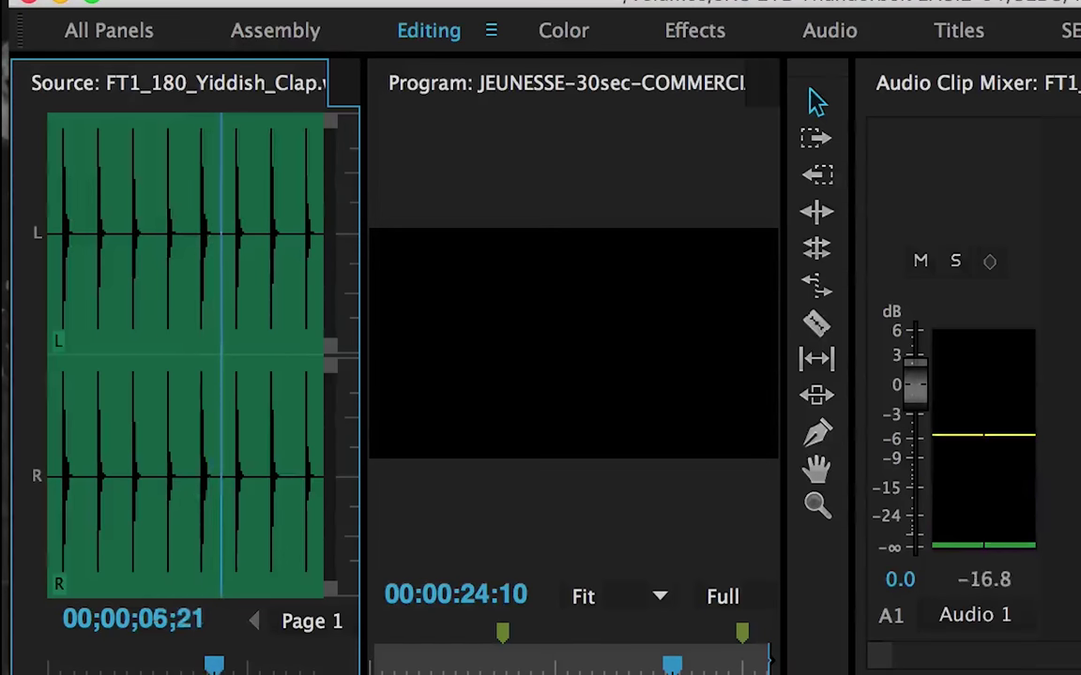
key(space)
Step: Place FT1_180_Yiddish_Clap.wav on Audio 12 and align its start with the first Snap and Trap Hats clips
drag(101, 599, 597, 570)
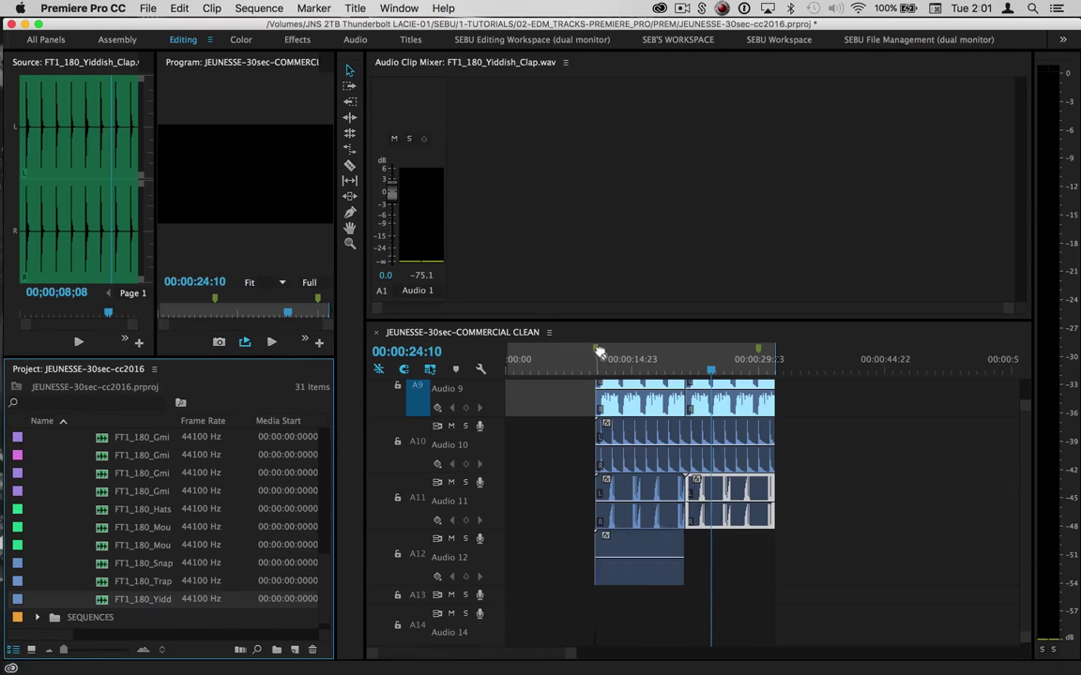
click(601, 371)
key(=)
key(=)
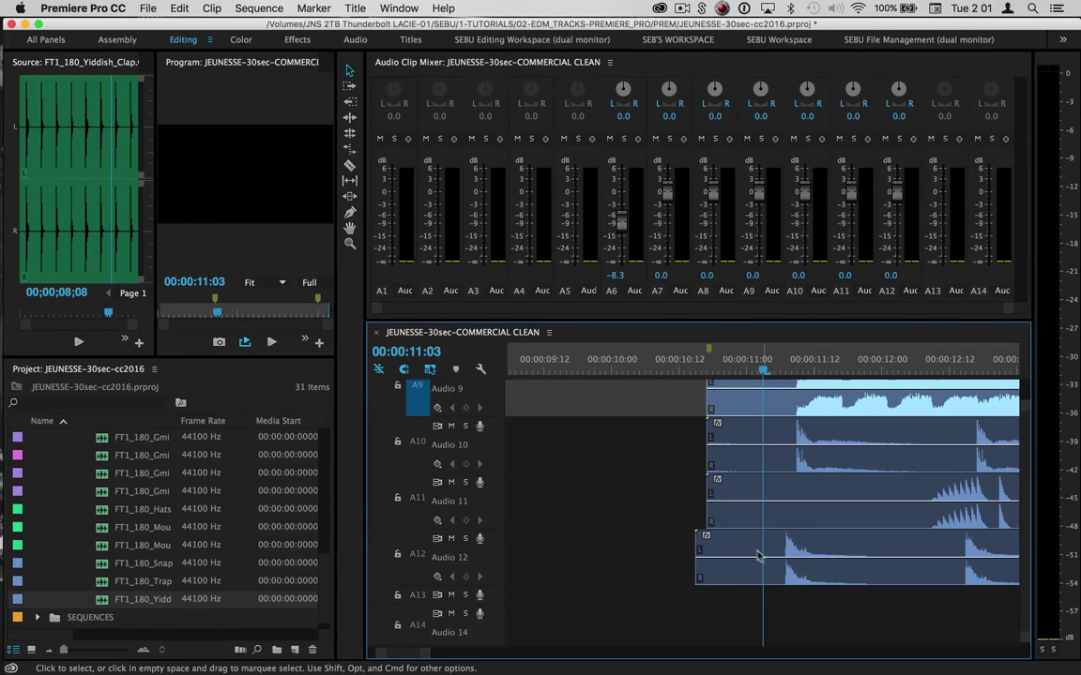
drag(752, 553, 760, 553)
Step: Play the layered section with the Yiddish Clap from 00:00:11:03, stopping at 00:00:15:22
key(backslash)
key(space)
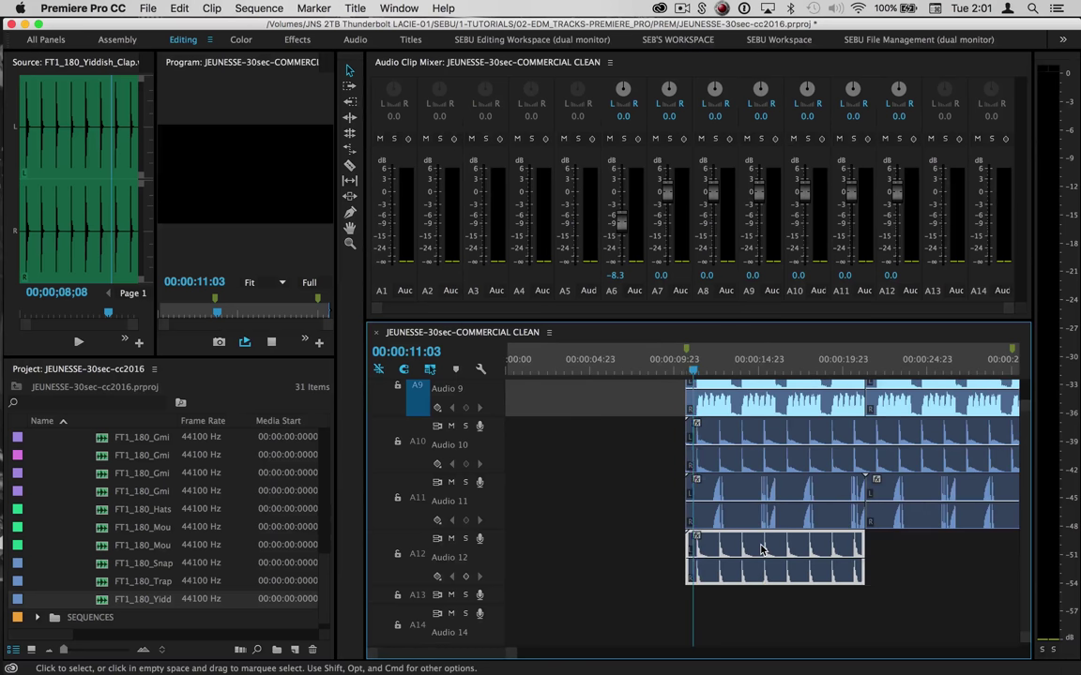
key(minus)
key(minus)
key(equal)
key(equal)
key(equal)
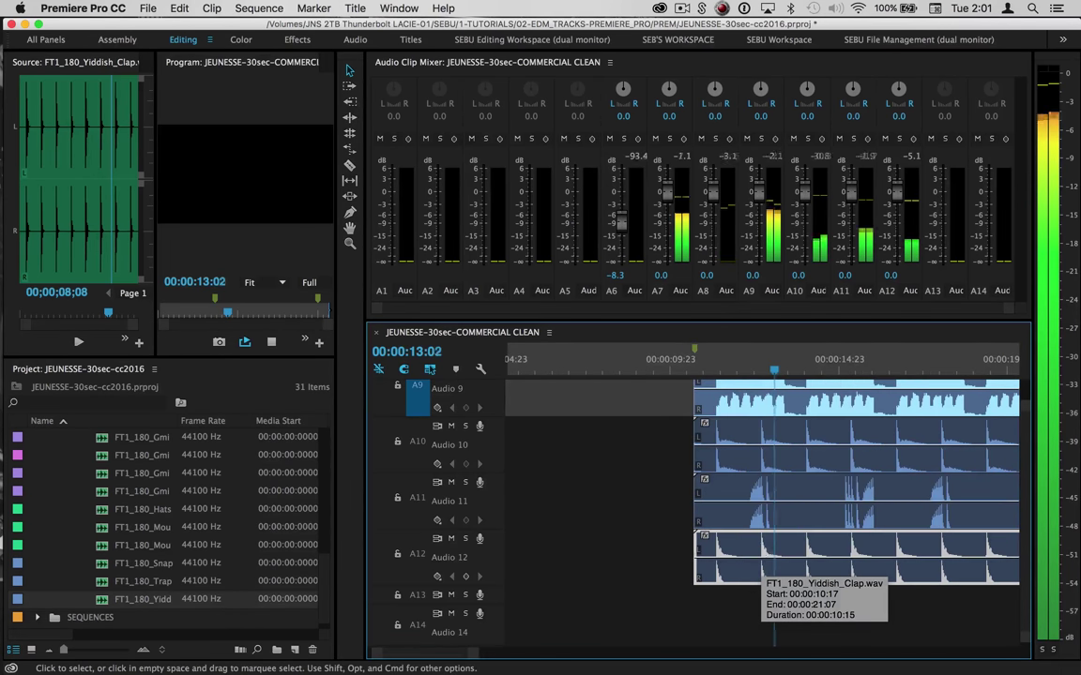
key(-)
key(-)
key(-)
key(-)
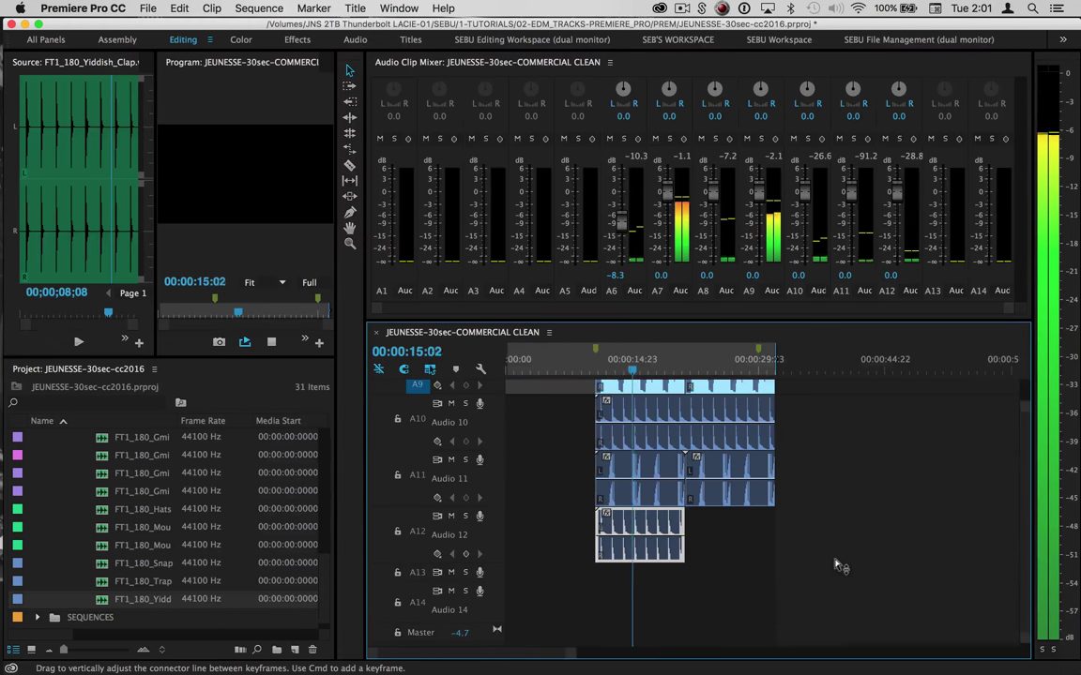
key(space)
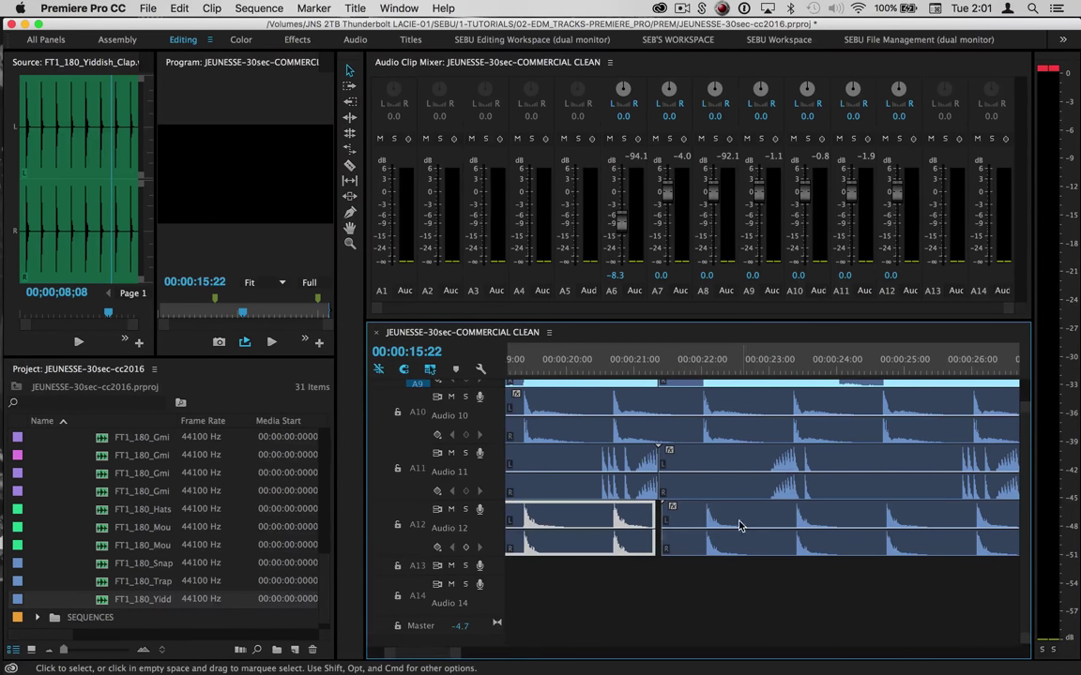
Step: Align the second Yiddish Clap clip on Audio 12 with the start of the second Trap Hats clip at 00:00:21:09
mouse_move(741, 525)
mouse_down()
mouse_move(727, 524)
mouse_move(740, 525)
mouse_up()
click(658, 362)
key(=)
key(=)
key(=)
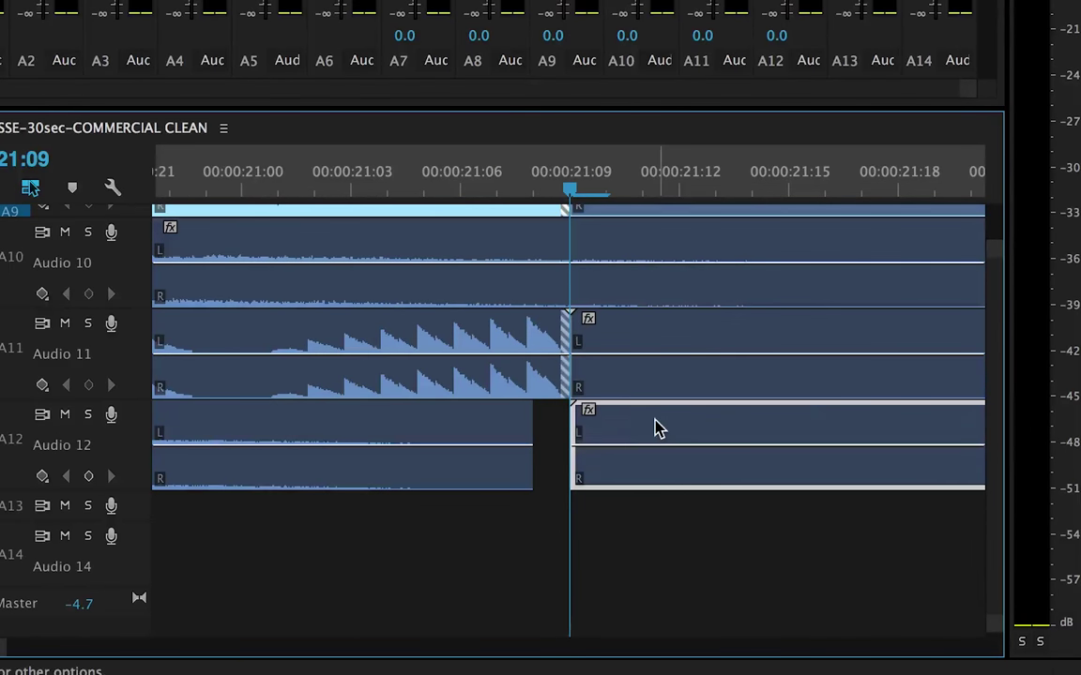
drag(657, 427, 645, 424)
Step: Play across the join between the two Yiddish Clap clips, stopping at 00:00:26:17
key(-)
key(-)
key(-)
key(-)
key(-)
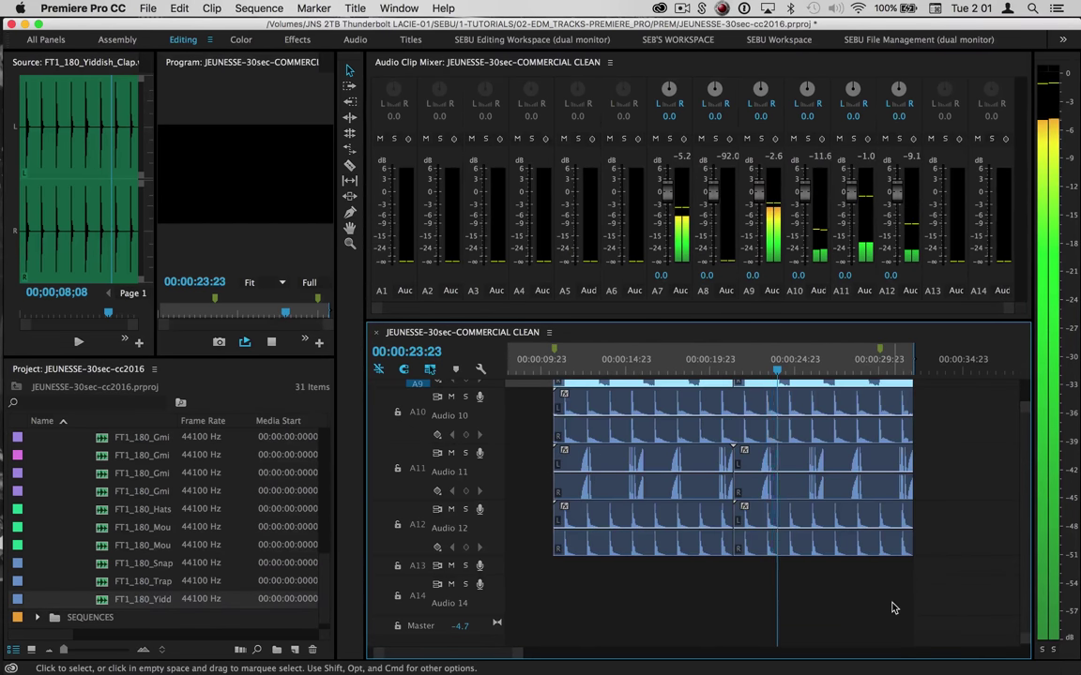
scroll(892, 608, up, 5)
key(space)
scroll(891, 601, down, 5)
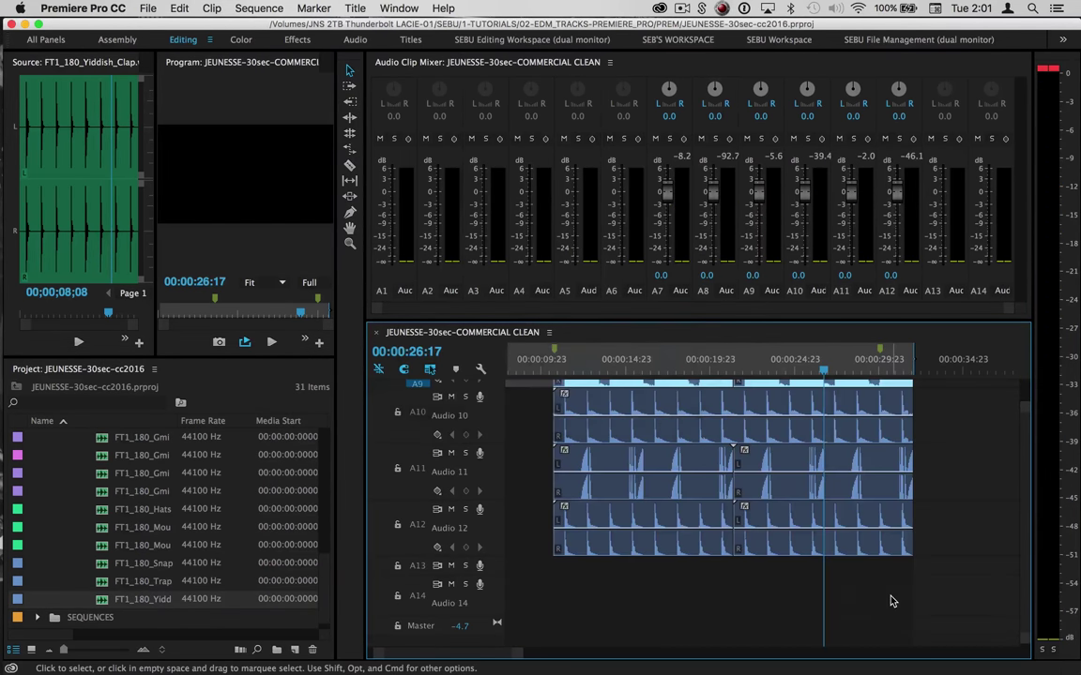
Step: Play the sequence from its start and review the layered clips from Audio 1 down to Audio 12
key(minus)
key(minus)
key(minus)
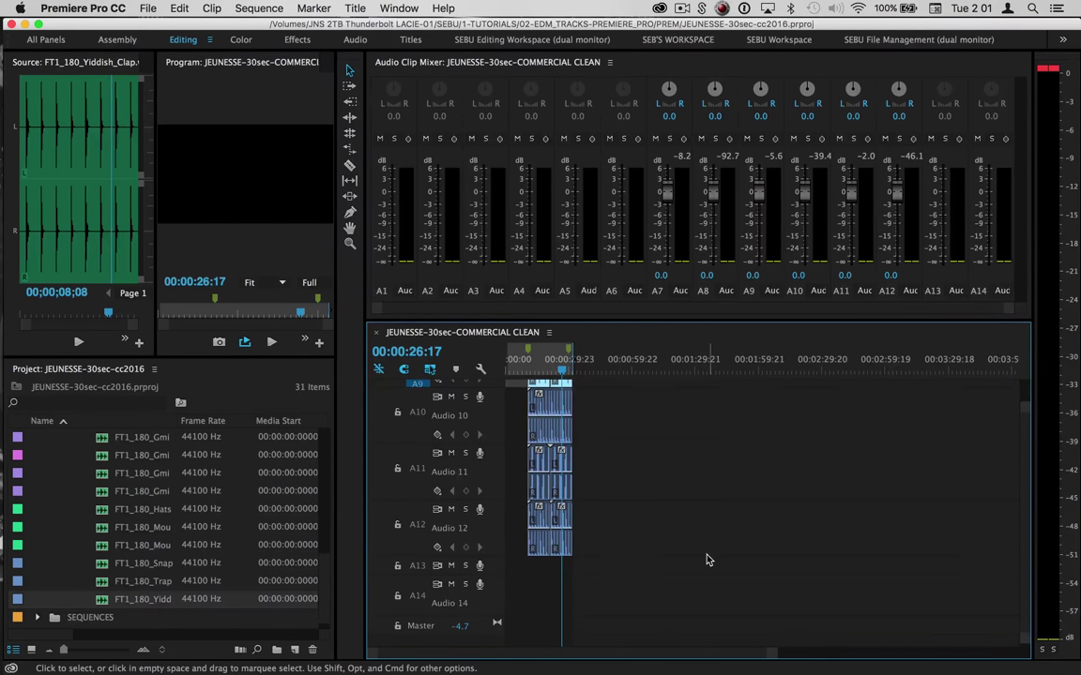
scroll(707, 560, up, 5)
key(equal)
key(equal)
key(equal)
scroll(707, 560, left, 5)
scroll(708, 560, up, 1)
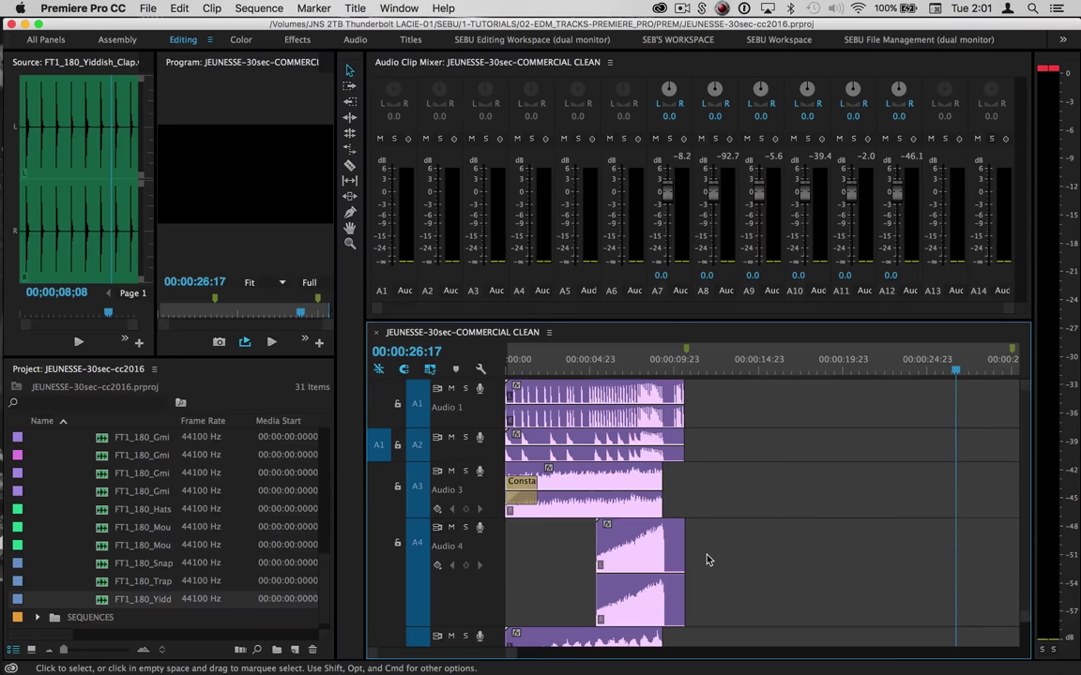
key(Home)
key(-)
key(-)
key(space)
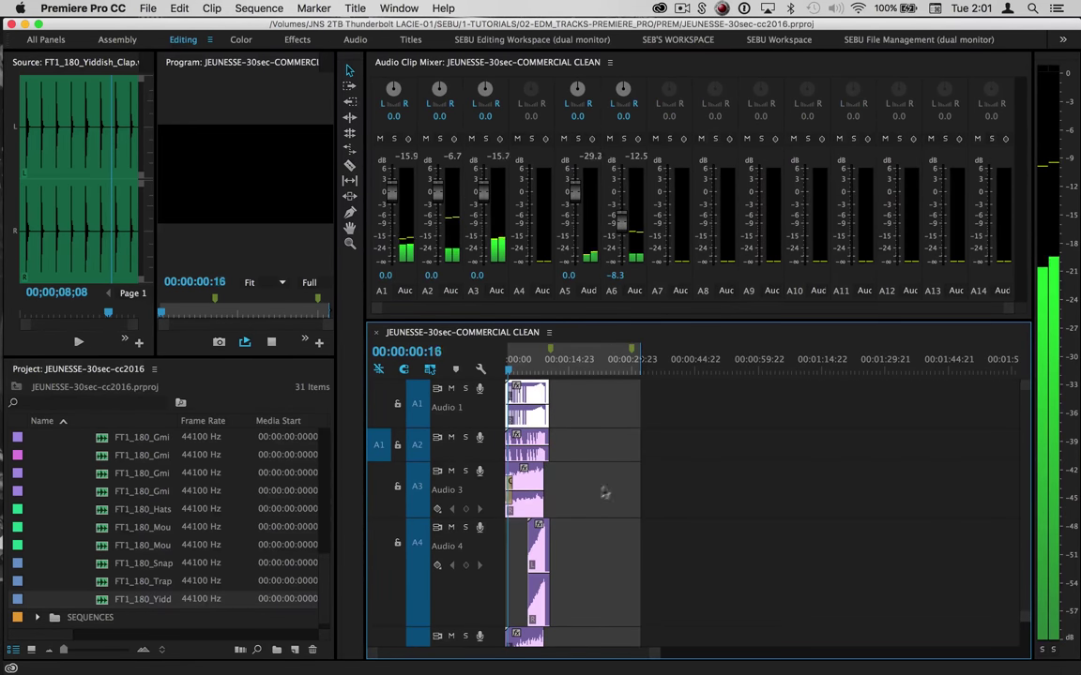
scroll(605, 490, down, 5)
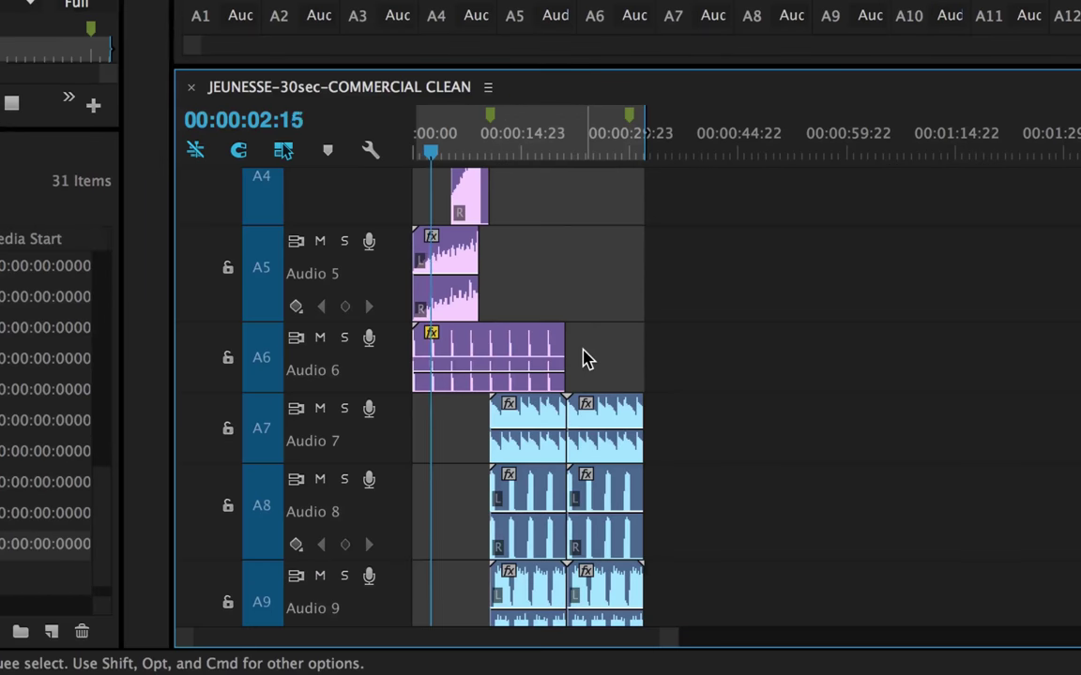
scroll(581, 360, down, 5)
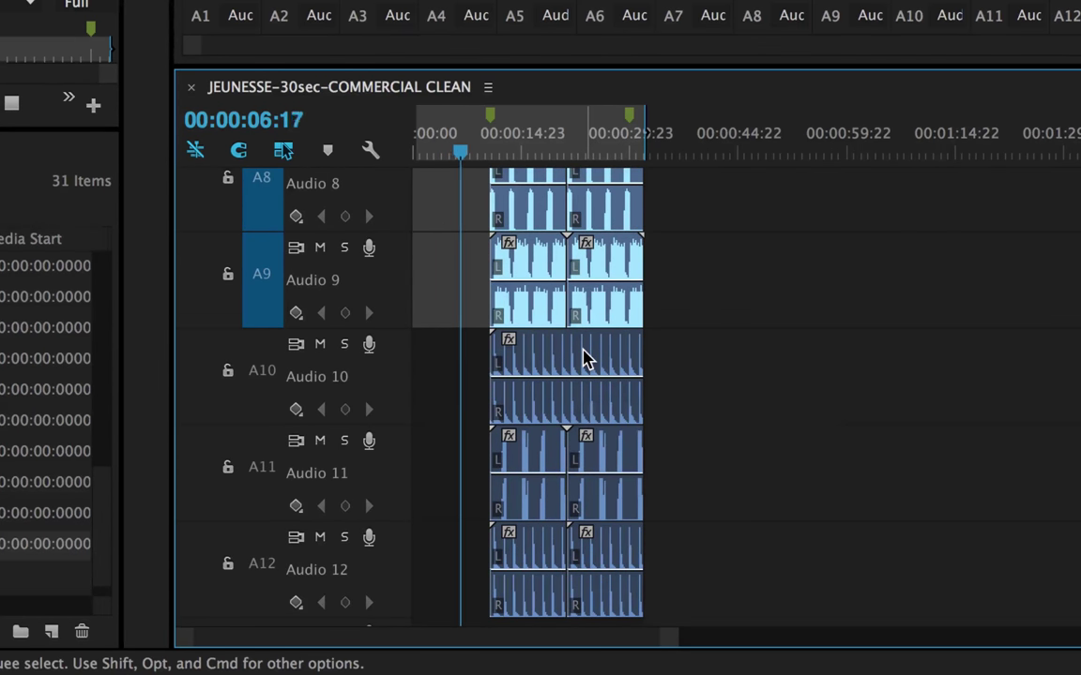
Step: Listen to the transition from the intro into the layered drop section and review its clips across the tracks
key(equal)
key(equal)
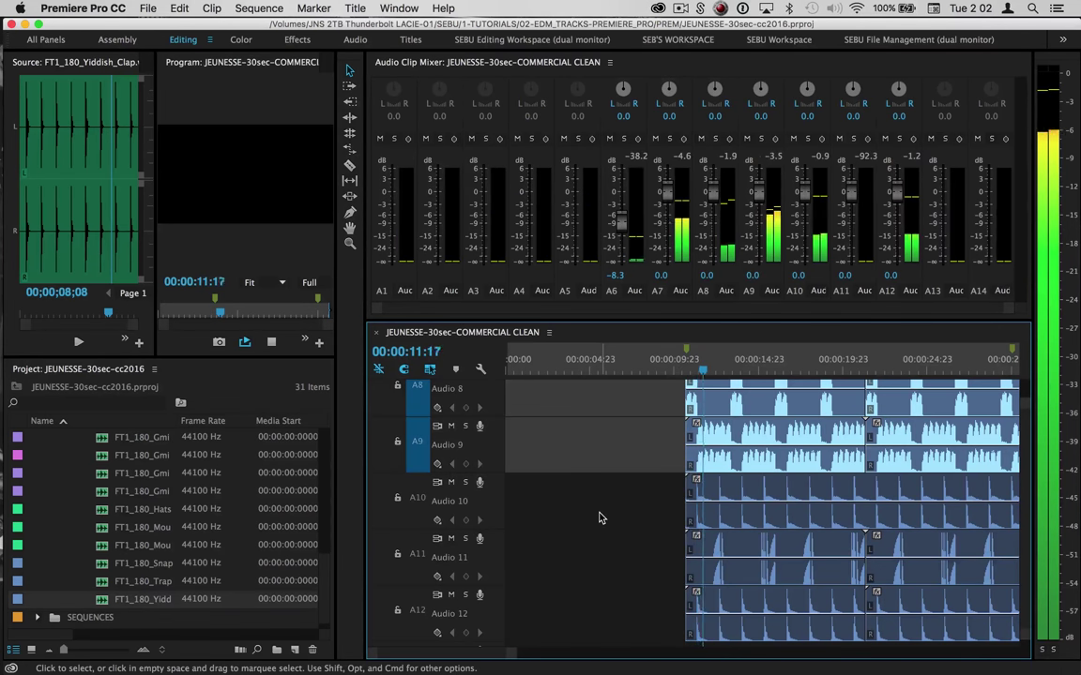
scroll(576, 405, up, 6)
scroll(601, 518, down, 7)
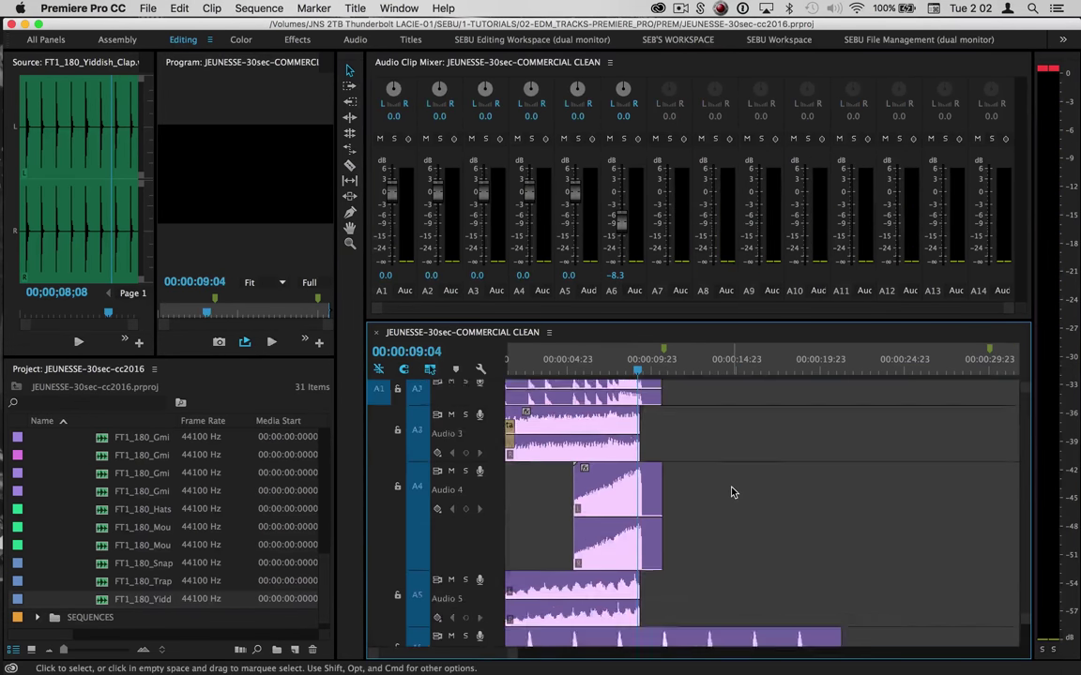
scroll(732, 492, down, 5)
scroll(730, 492, right, 2)
Step: Collapse the FT1_180_Gmin_E bin, open the JEUNESSE-30sec-MUSIC sequence, and play its final section through to 00:00:32:00
scroll(149, 535, up, 8)
click(69, 473)
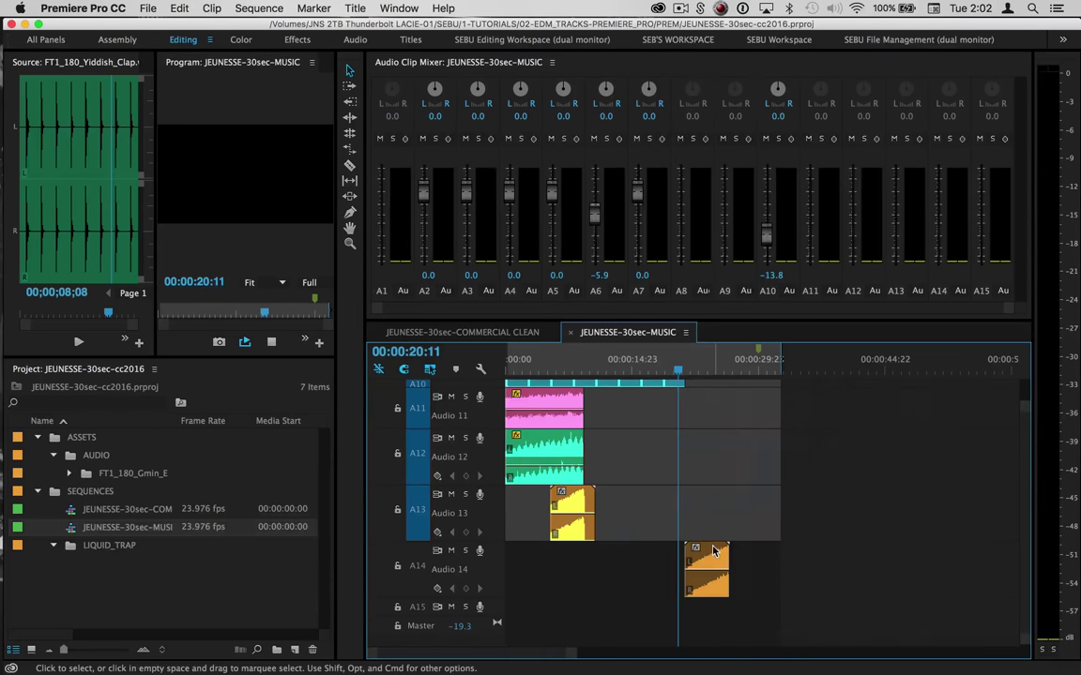
key(space)
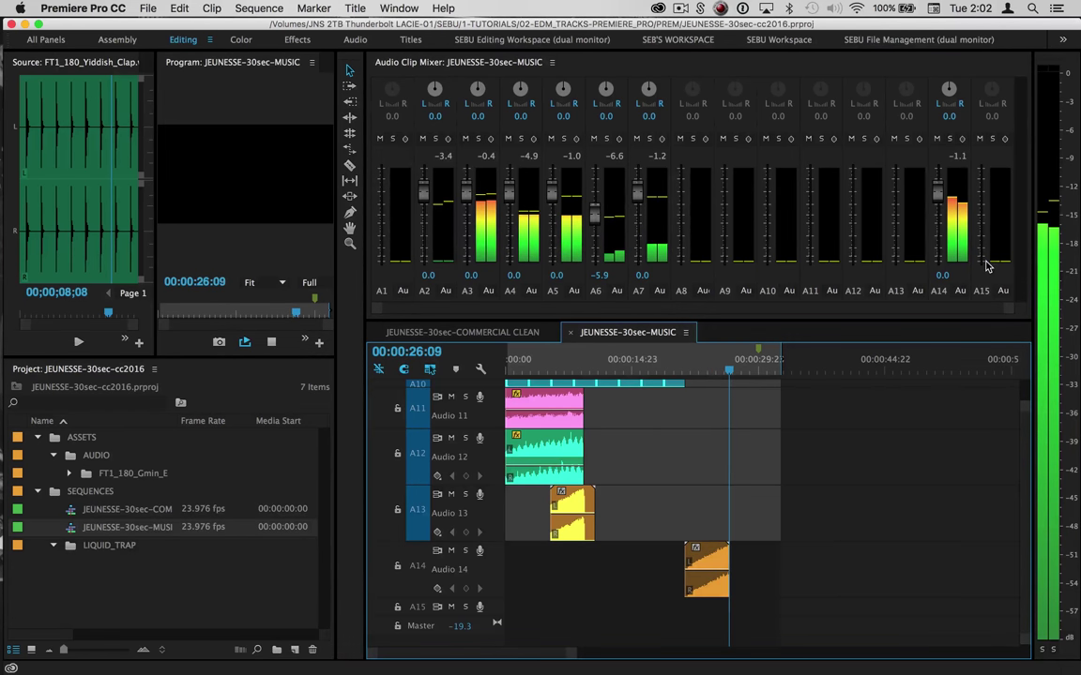
scroll(776, 456, up, 10)
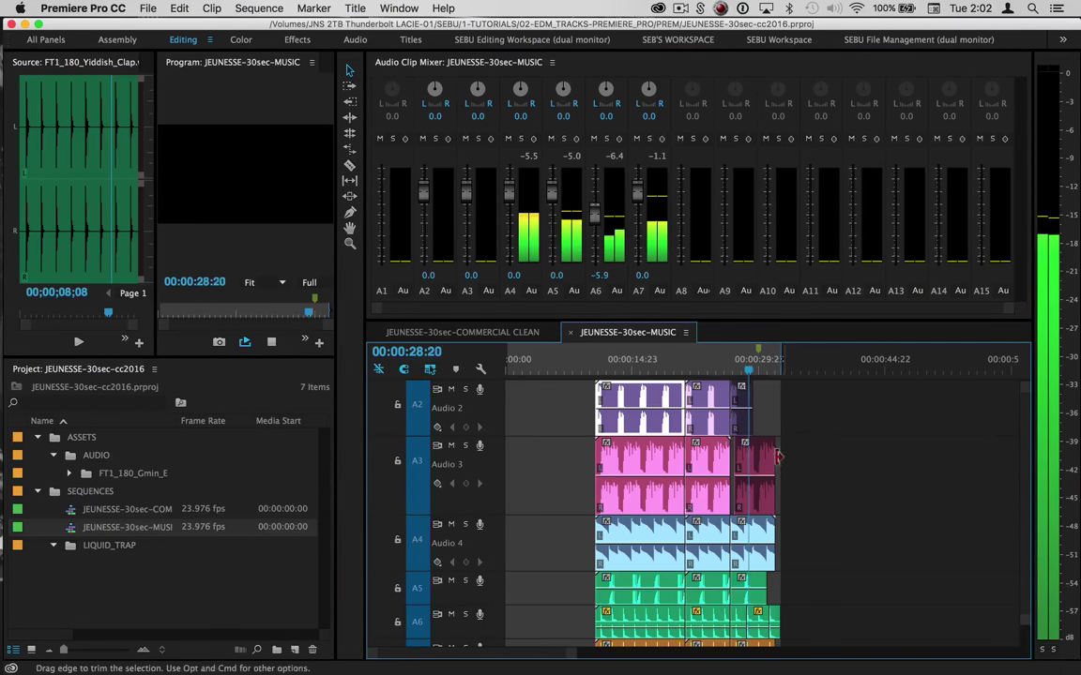
scroll(796, 469, down, 4)
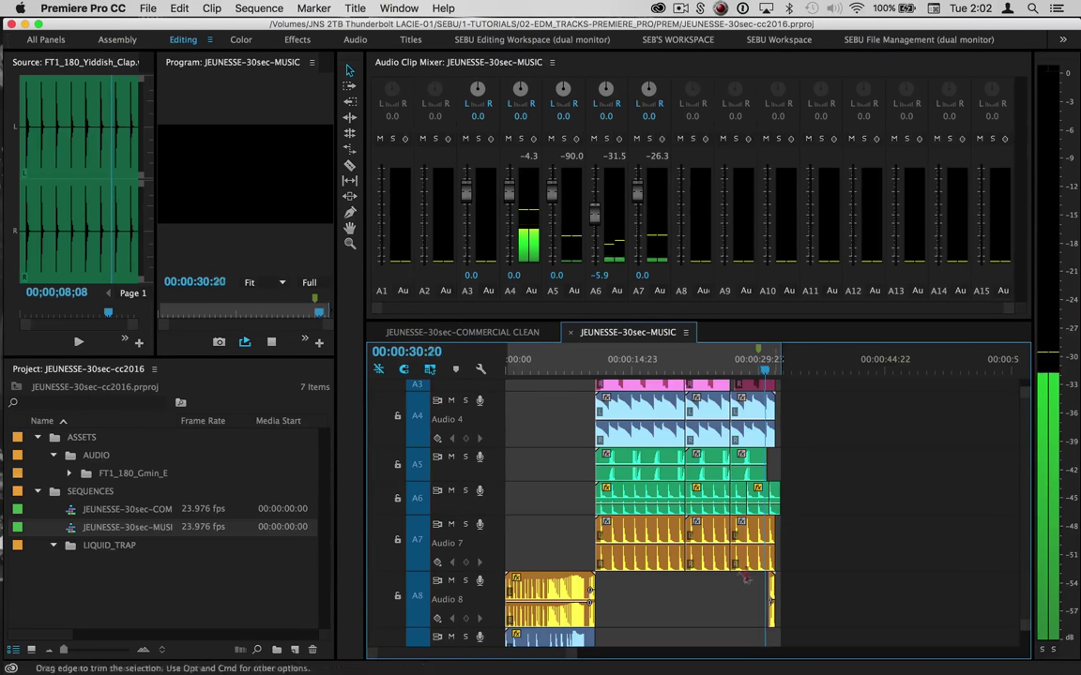
scroll(741, 574, down, 10)
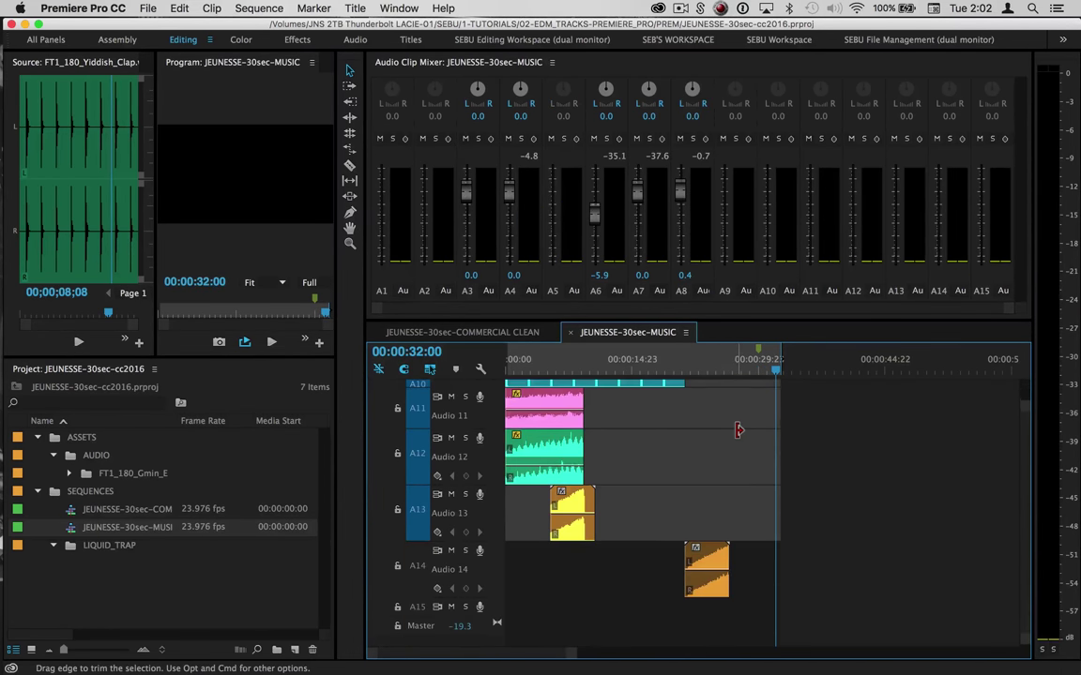
scroll(738, 430, up, 5)
scroll(738, 430, up, 5)
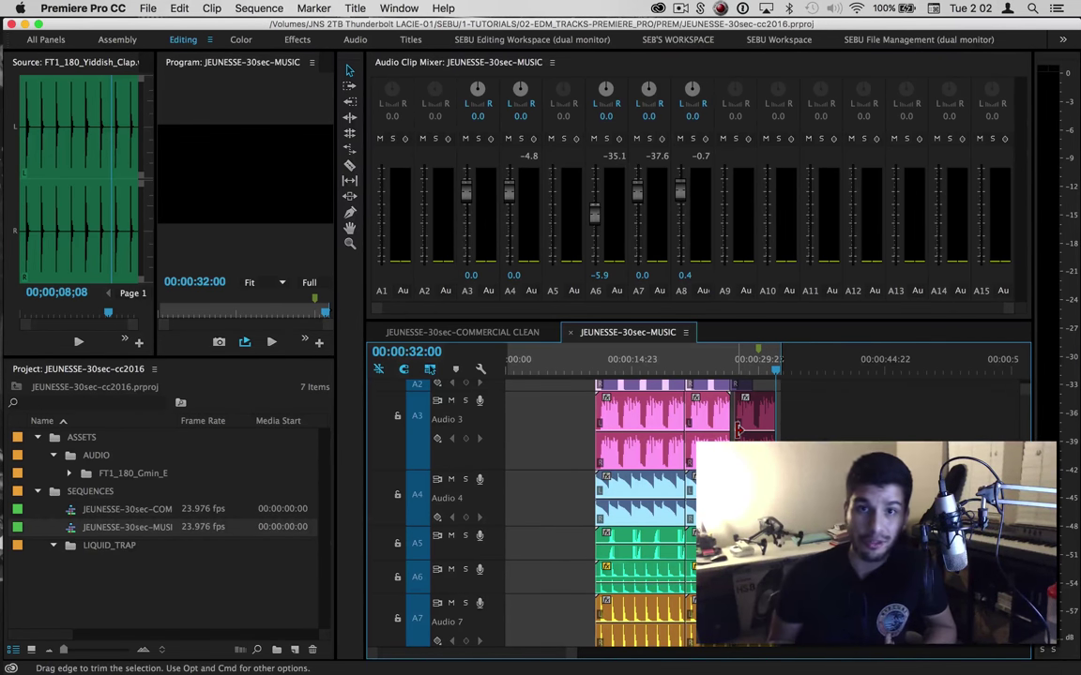
scroll(738, 429, down, 10)
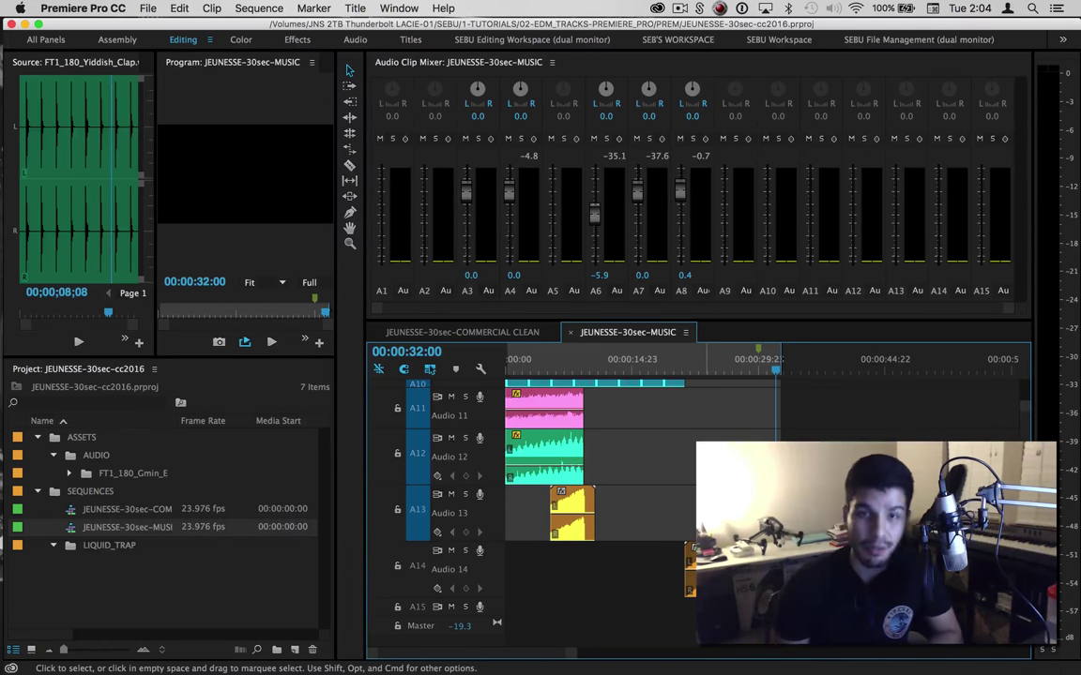
scroll(601, 506, up, 5)
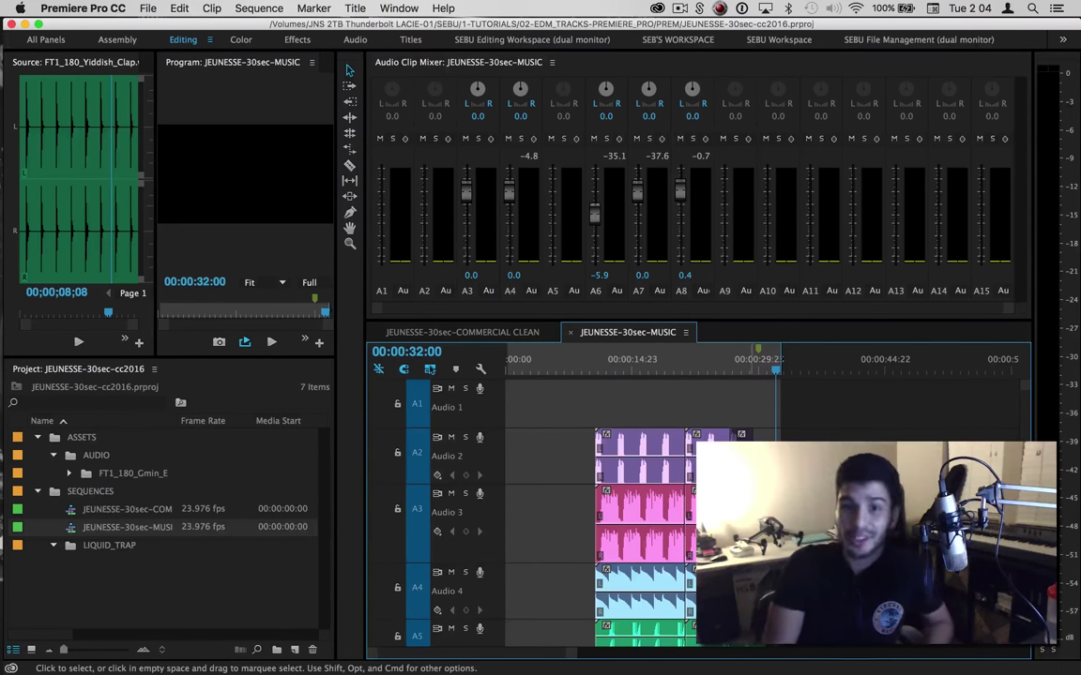
scroll(600, 507, down, 2)
scroll(601, 507, right, 1)
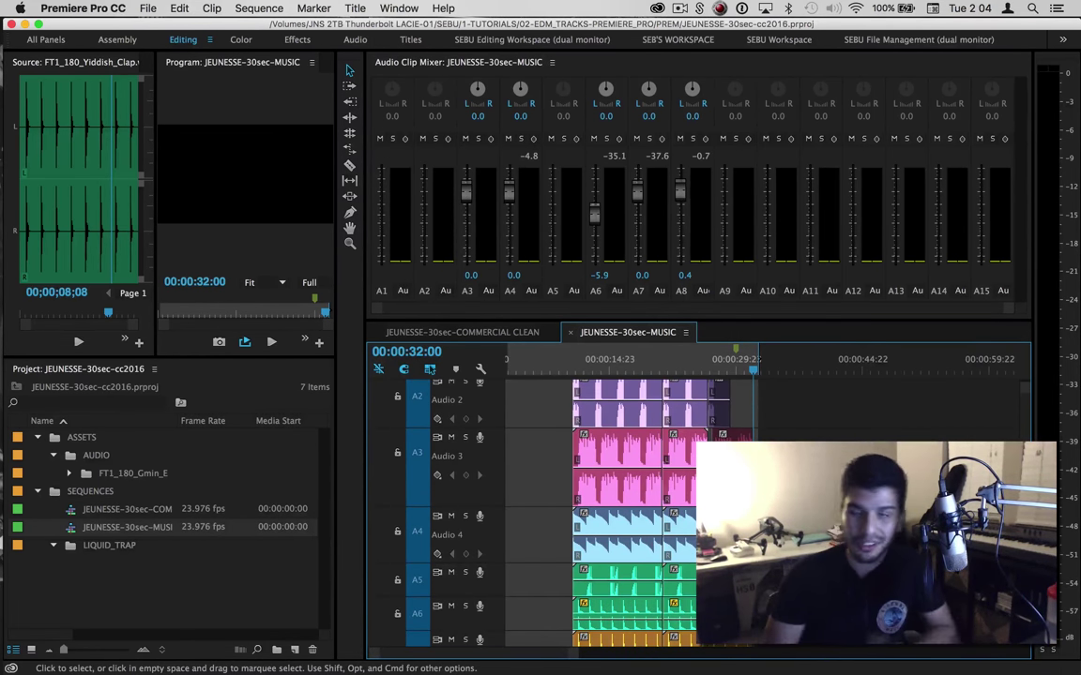
scroll(601, 506, up, 2)
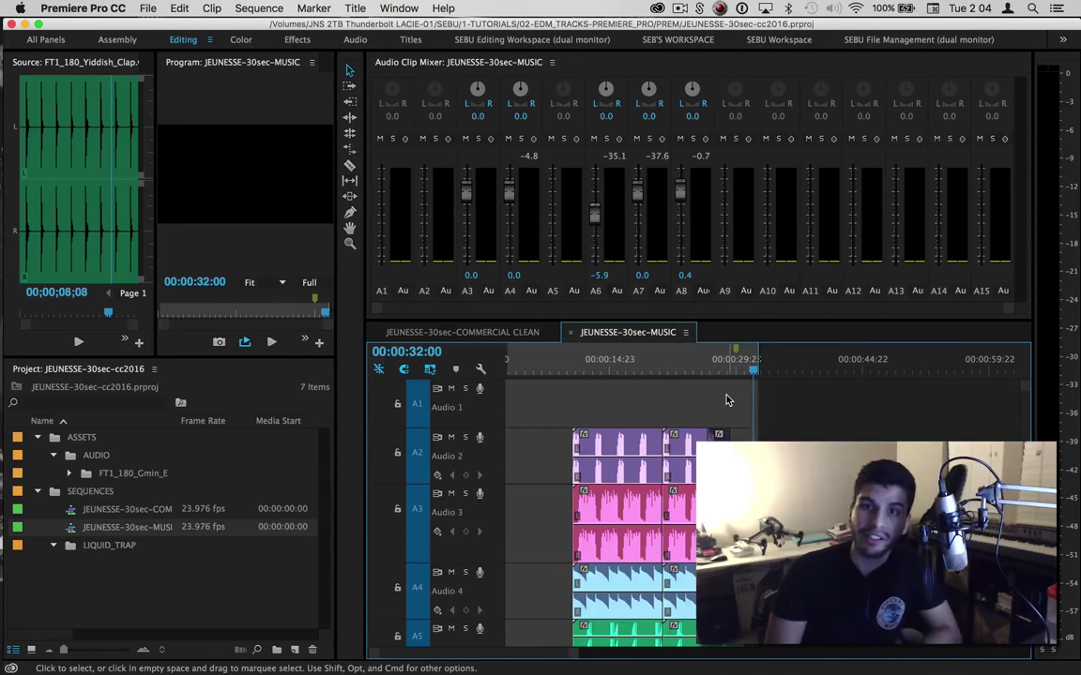